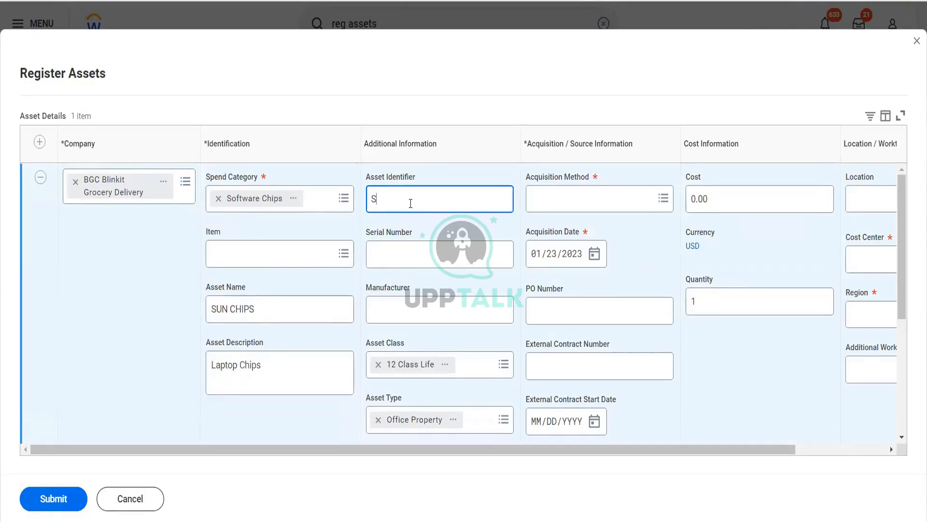
# Enter asset identifier SUNCHIPS9763, serial number 4646445 and manufacturer Dell for the SUN CHIPS asset
pyautogui.write('UNCHIPS9763')
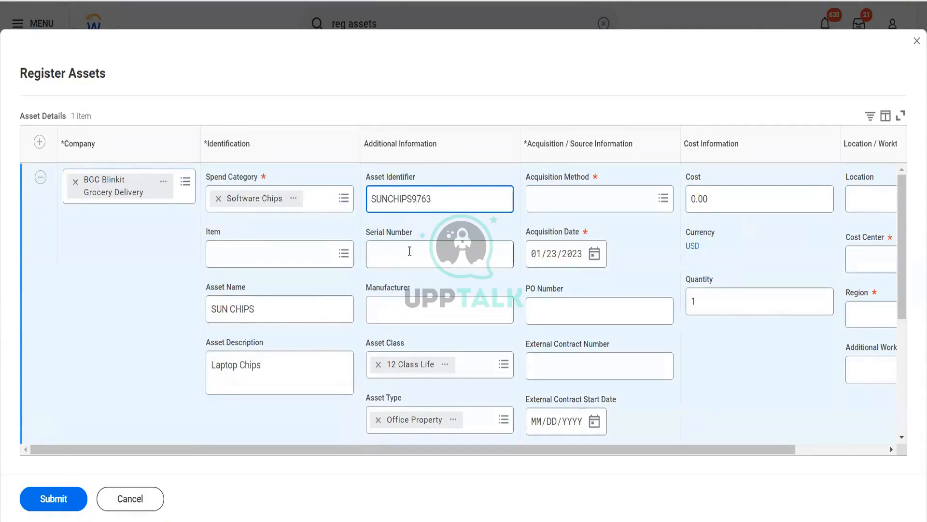
pyautogui.click(410, 253)
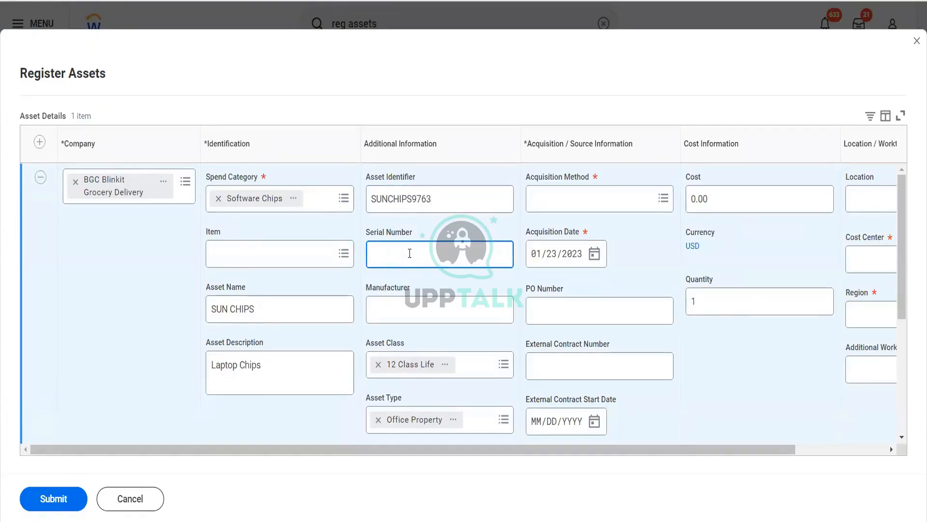
pyautogui.write('4646445')
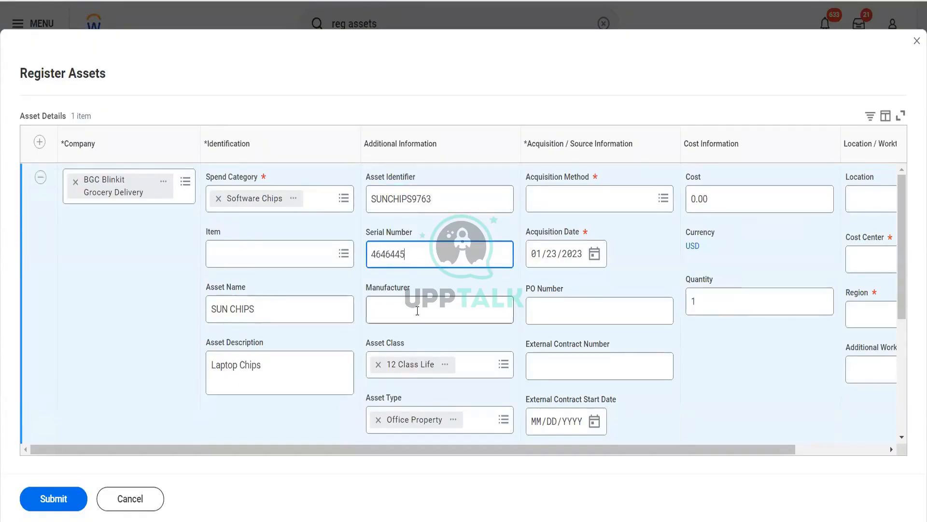
pyautogui.click(418, 310)
pyautogui.write('Dell')
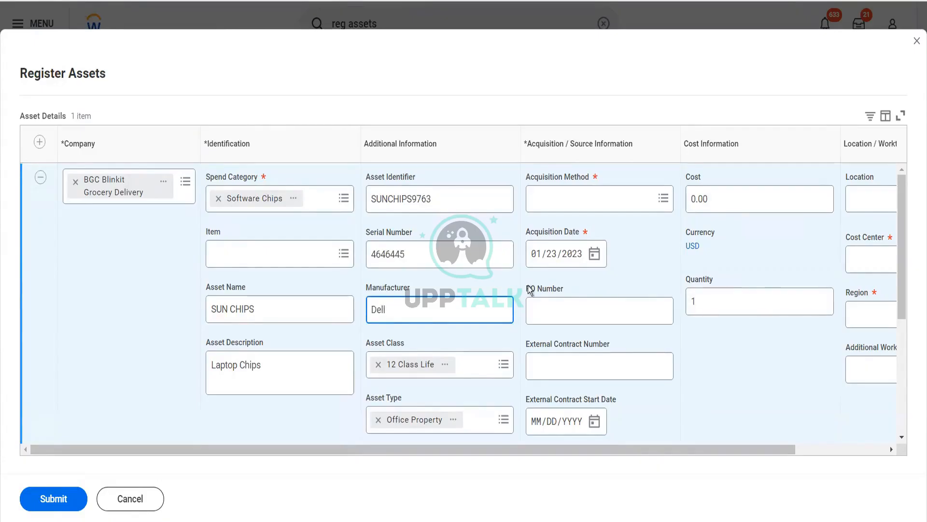
# Set the asset's acquisition method to Purchased and enter the PO number
pyautogui.click(564, 211)
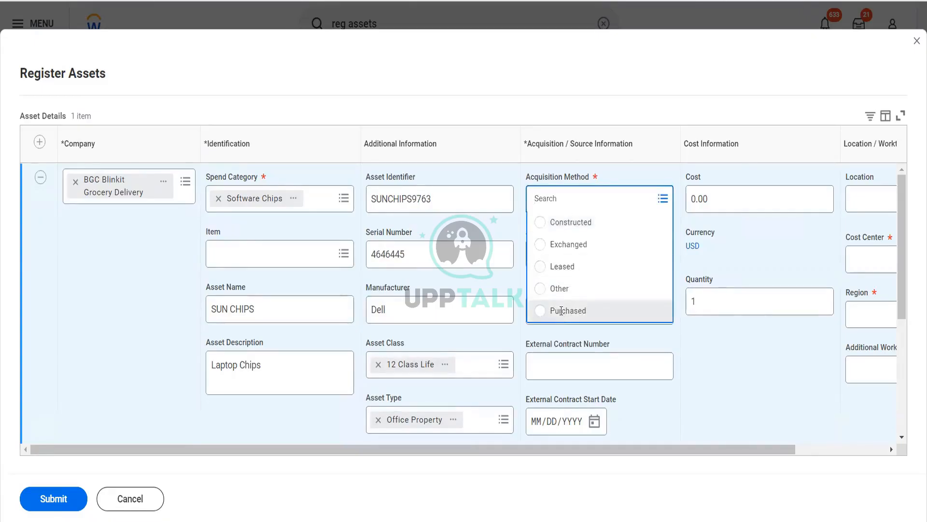
pyautogui.click(561, 311)
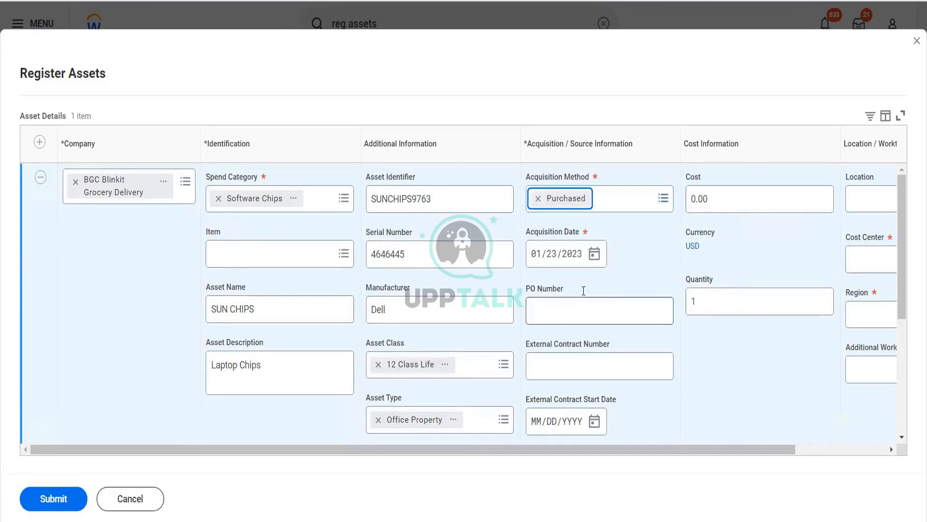
pyautogui.click(592, 319)
pyautogui.write('534654')
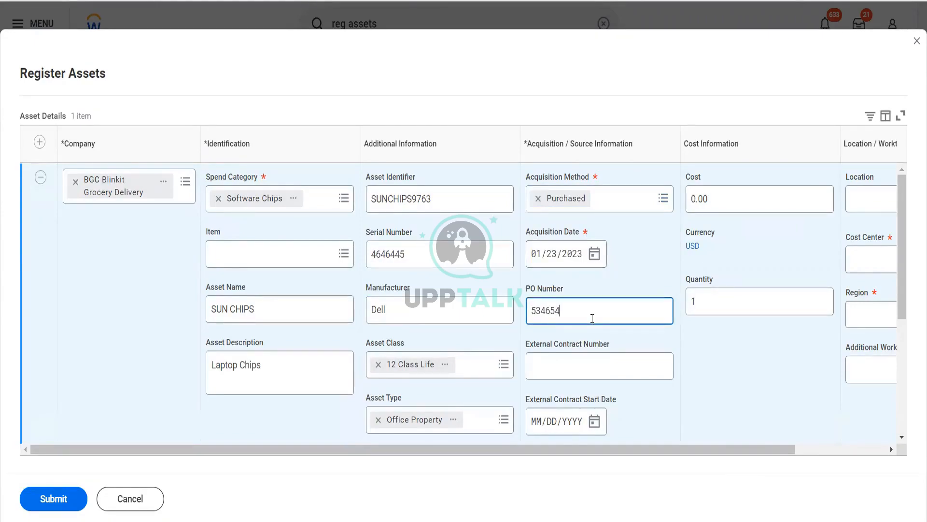
# Set the asset's cost to 12,000.00 USD, leaving the optional contract, receipt and project fields empty
pyautogui.scroll(-3, 642, 390)
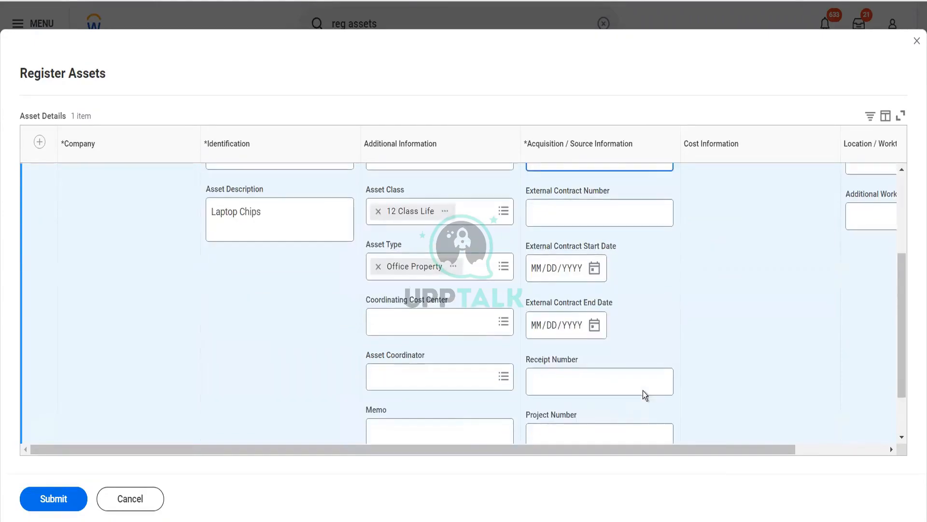
pyautogui.scroll(1, 642, 390)
pyautogui.scroll(-1, 642, 390)
pyautogui.scroll(-1, 642, 390)
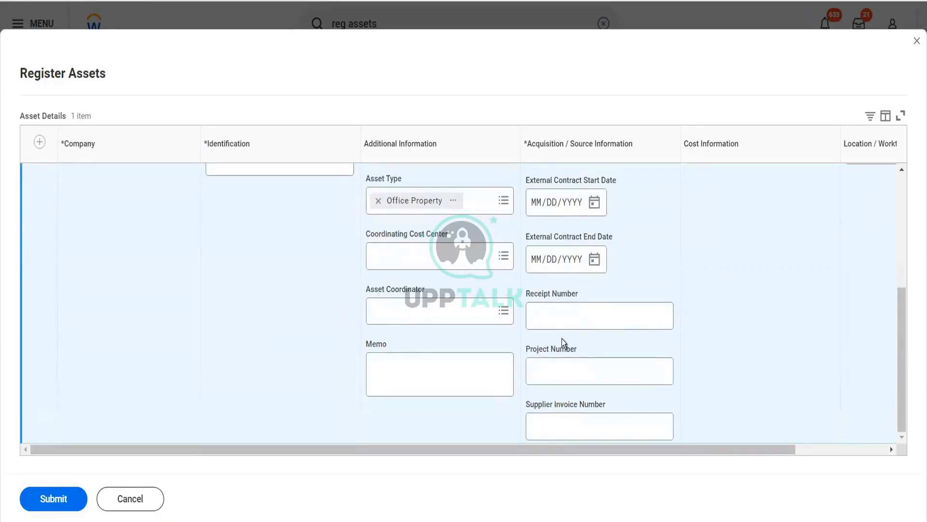
pyautogui.scroll(4, 561, 338)
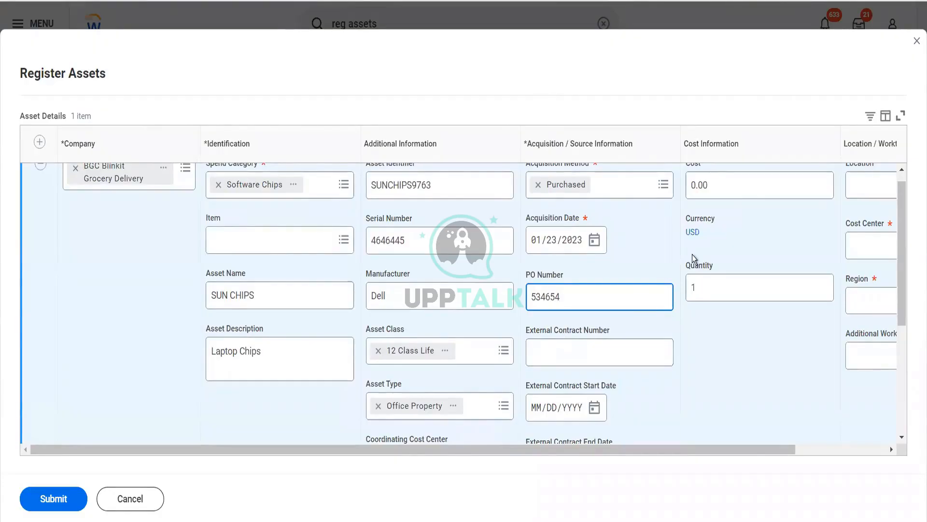
pyautogui.scroll(1, 694, 259)
pyautogui.click(725, 189)
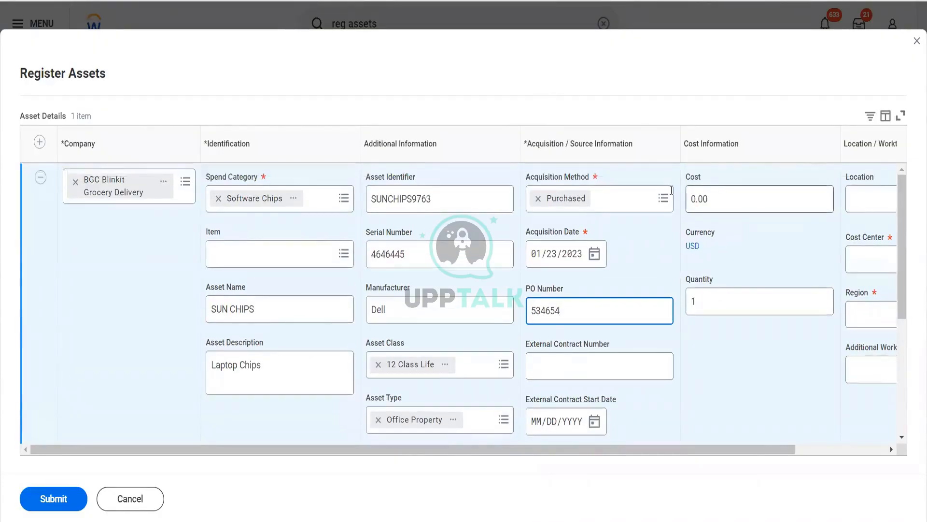
pyautogui.write('12000')
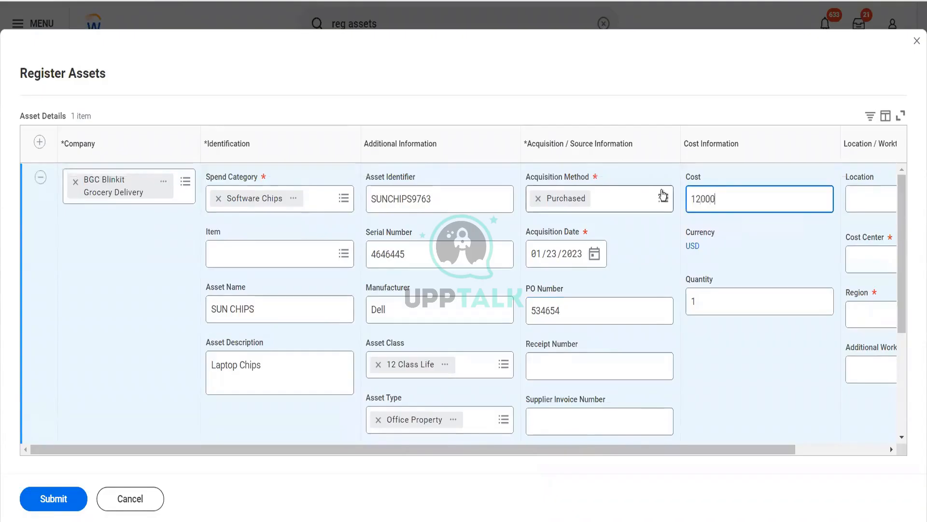
pyautogui.press('Tab')
# Search the cost centers for "blinkit" and assign BFC Blinkit Facilities to the asset
pyautogui.scroll(-3, 757, 337)
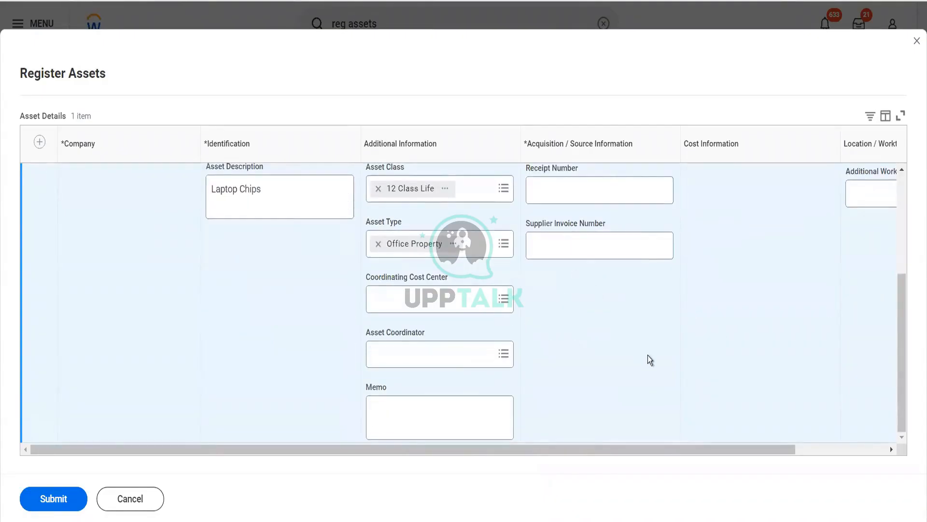
pyautogui.scroll(3, 648, 355)
pyautogui.hscroll(4, 689, 335)
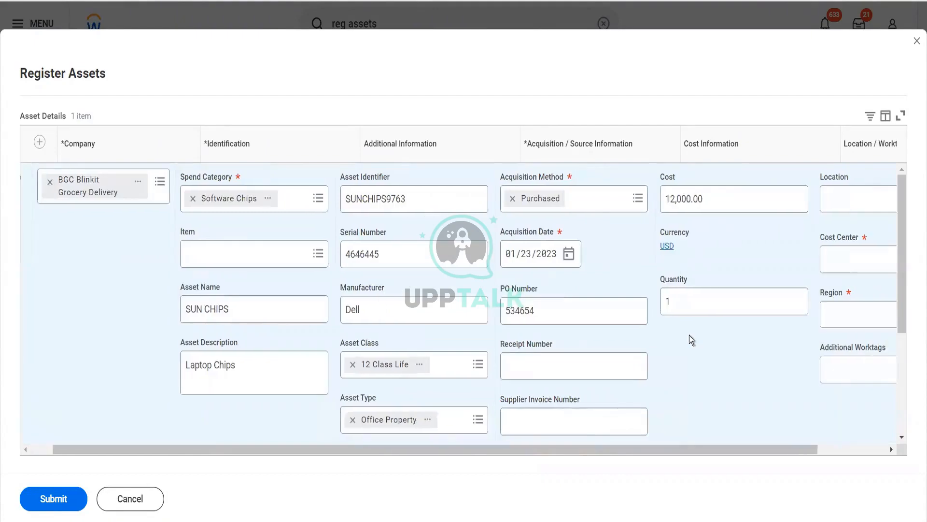
pyautogui.click(783, 266)
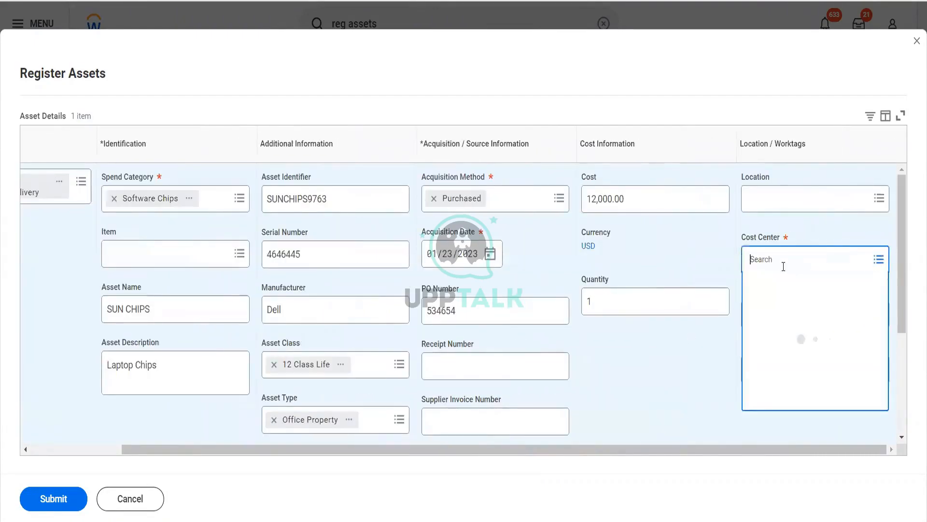
pyautogui.write('blinkit')
pyautogui.press('Return')
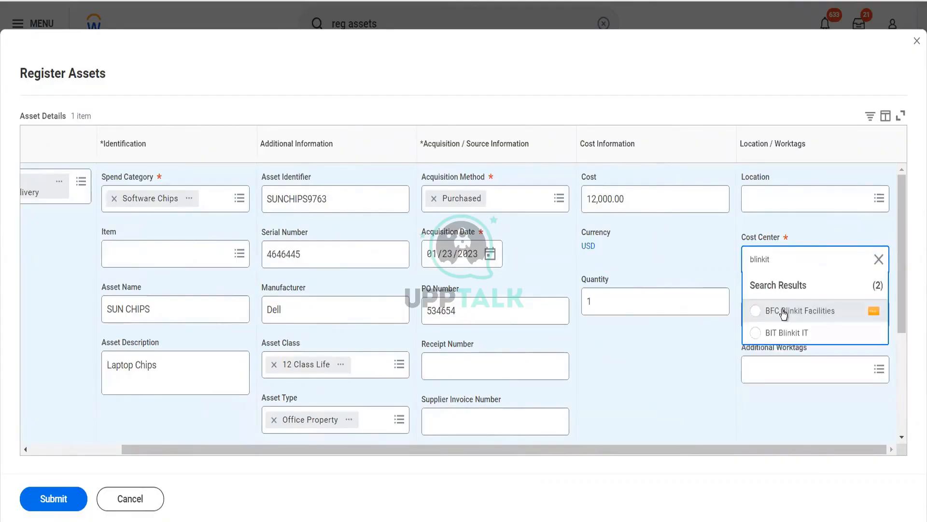
pyautogui.click(783, 311)
# Set the asset's region to India and submit the asset registration
pyautogui.click(778, 313)
pyautogui.write('In')
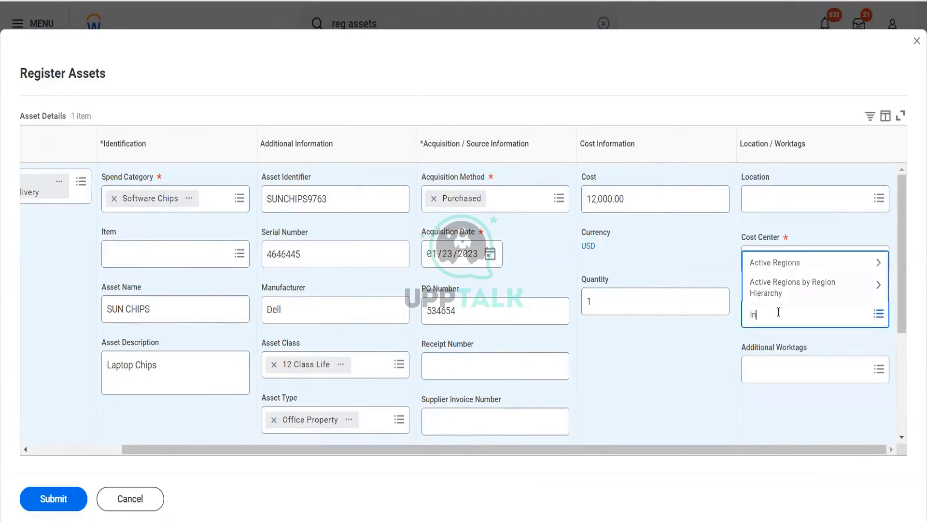
pyautogui.write('dia')
pyautogui.press('Return')
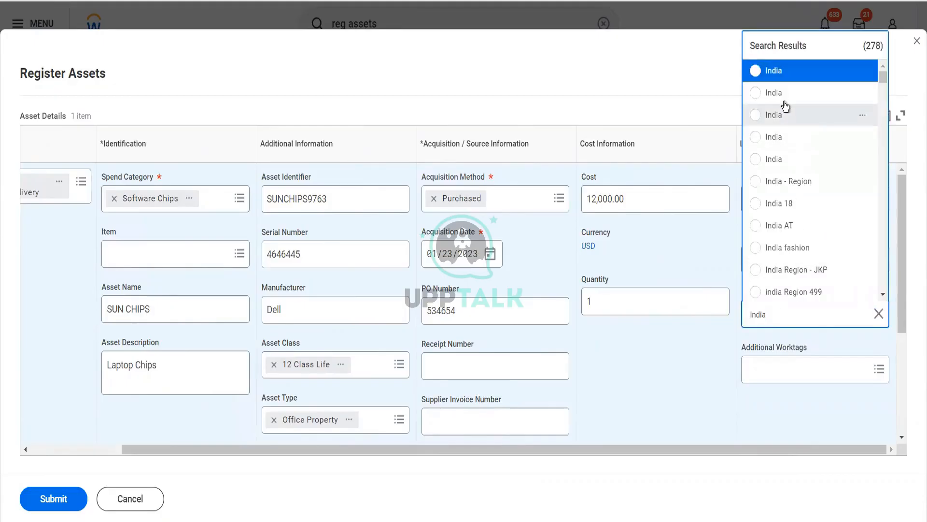
pyautogui.click(784, 99)
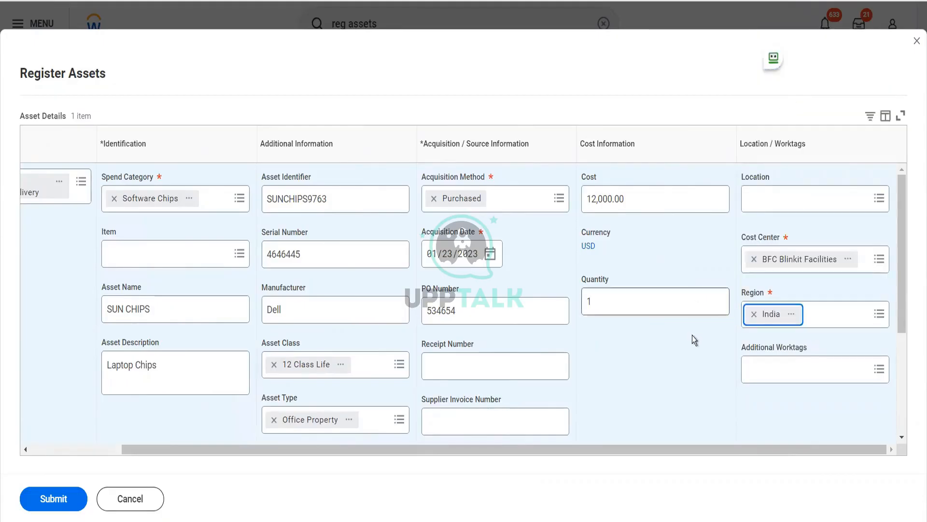
pyautogui.scroll(-3, 691, 335)
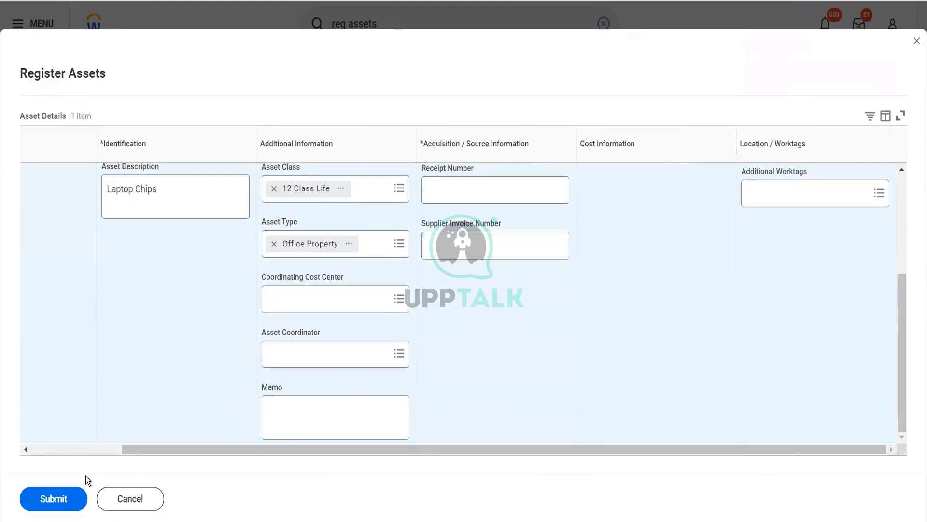
pyautogui.click(65, 491)
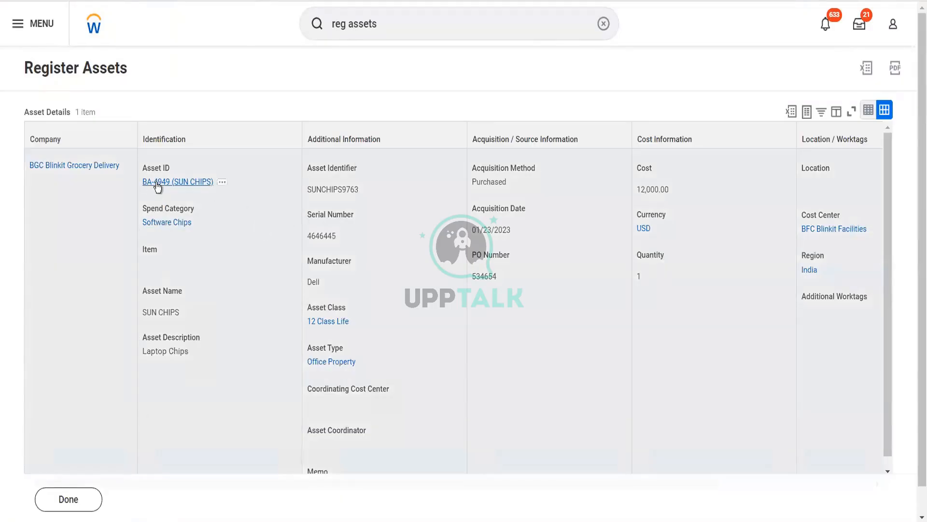
# Open the newly registered SUN CHIPS asset and check who its pending lifecycle events are assigned to
pyautogui.click(338, 203)
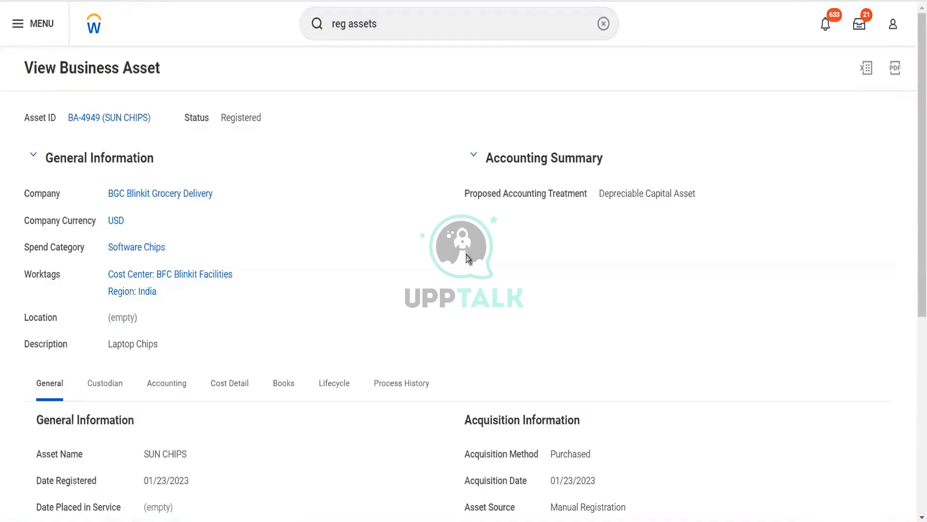
pyautogui.scroll(-3, 468, 259)
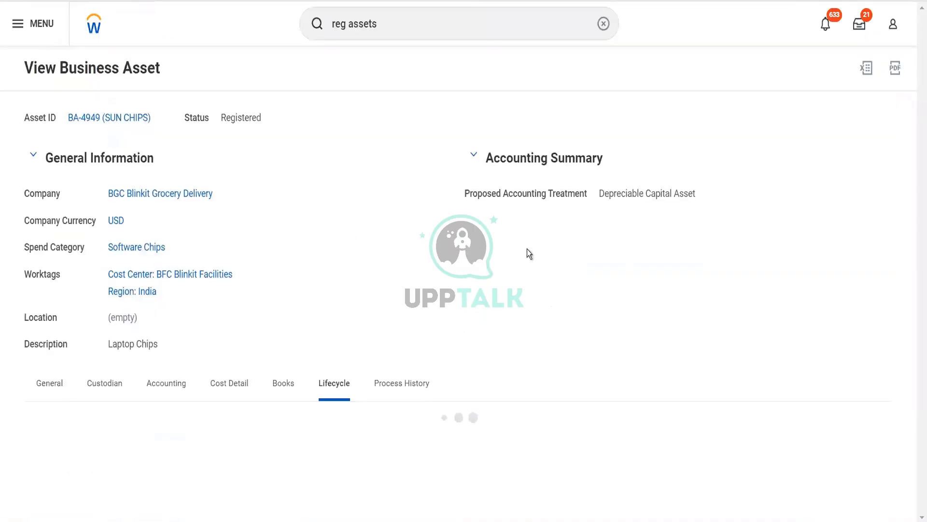
pyautogui.scroll(-2, 526, 248)
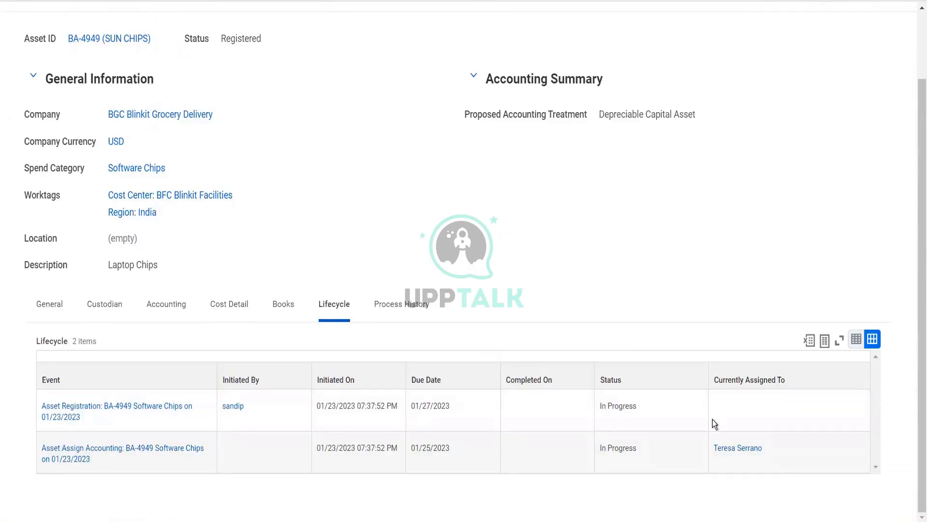
# Start a proxy session as the worker assigned to the asset accounting event and open that task in their inbox
pyautogui.click(773, 449)
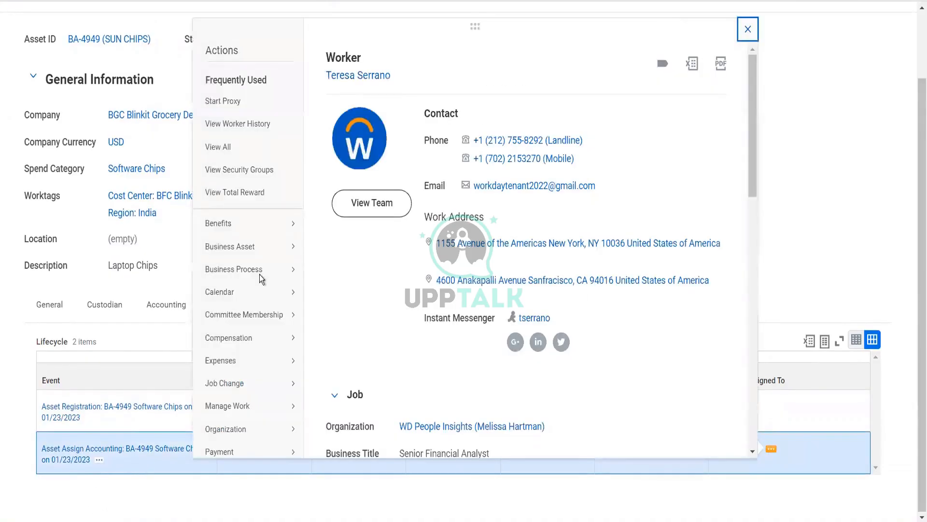
pyautogui.click(246, 104)
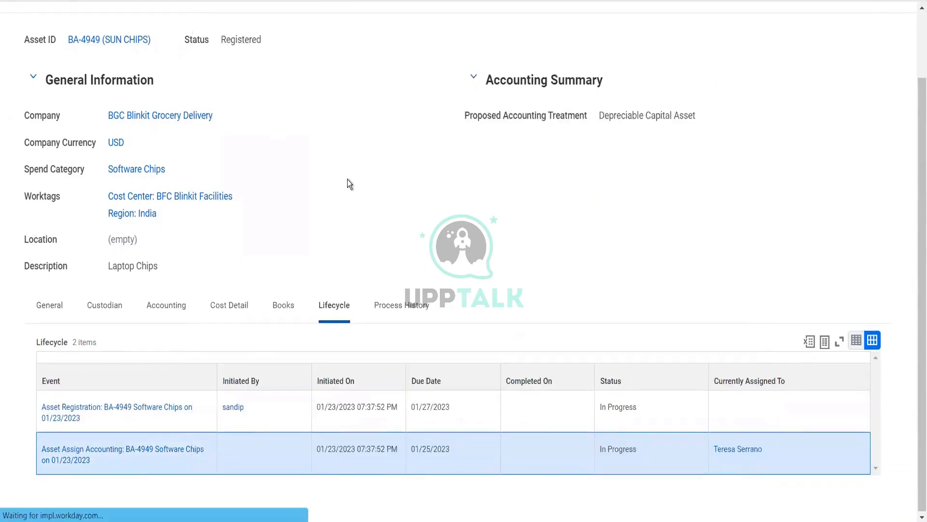
pyautogui.click(51, 506)
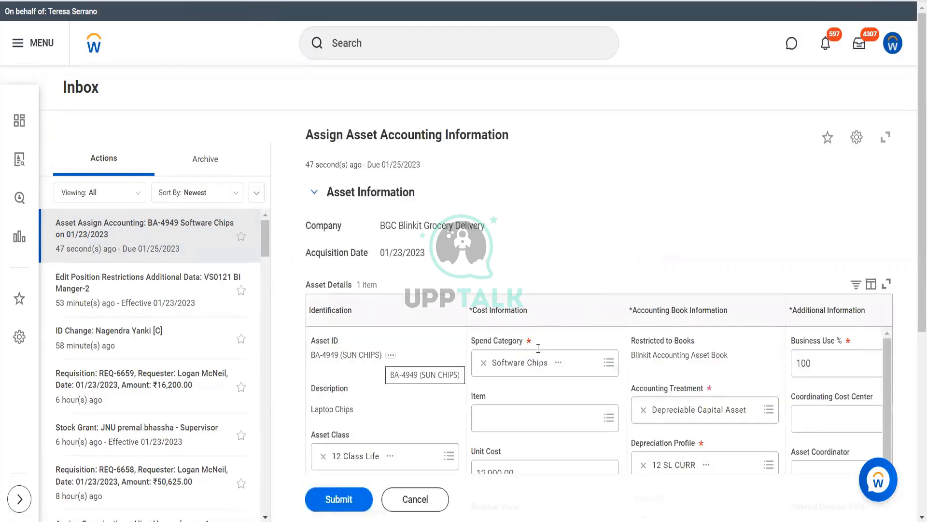
# Review the cost, accounting book and worktag details of the asset accounting task and submit it with its prefilled values
pyautogui.scroll(-3, 548, 356)
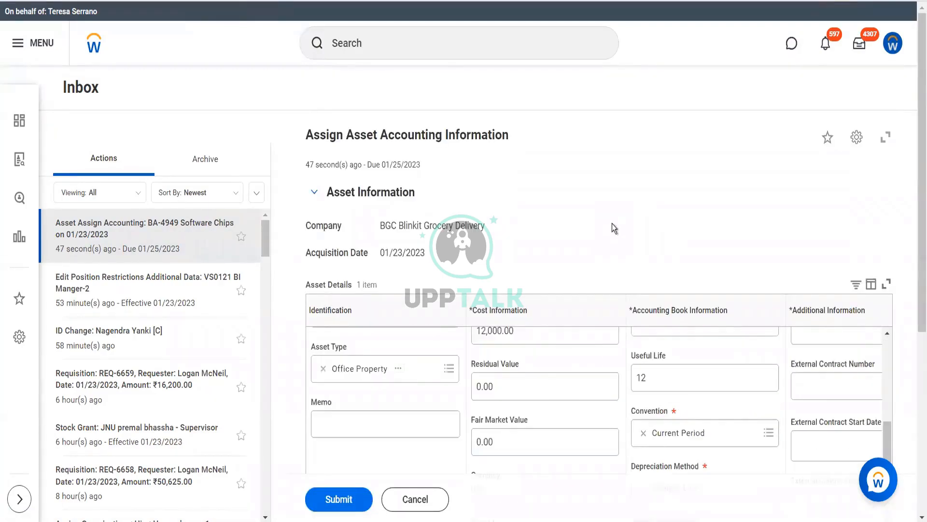
pyautogui.scroll(-5, 613, 229)
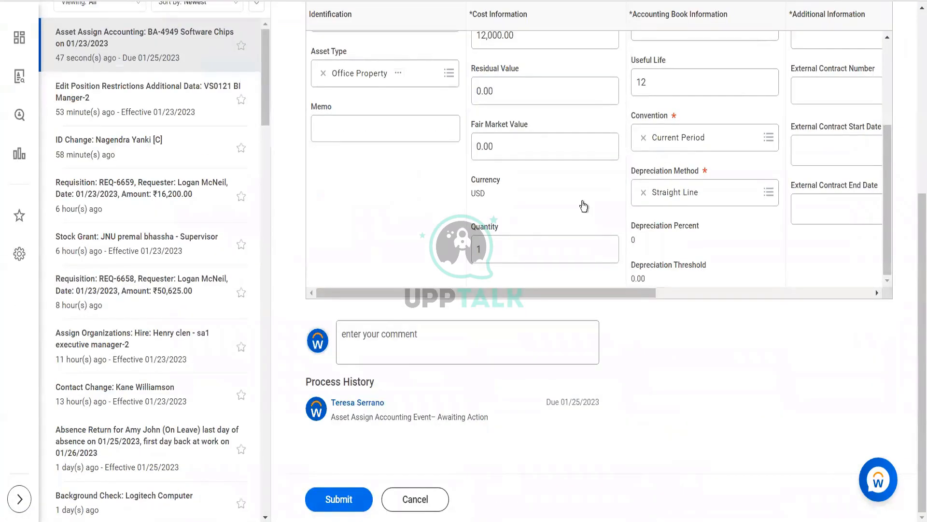
pyautogui.scroll(3, 583, 206)
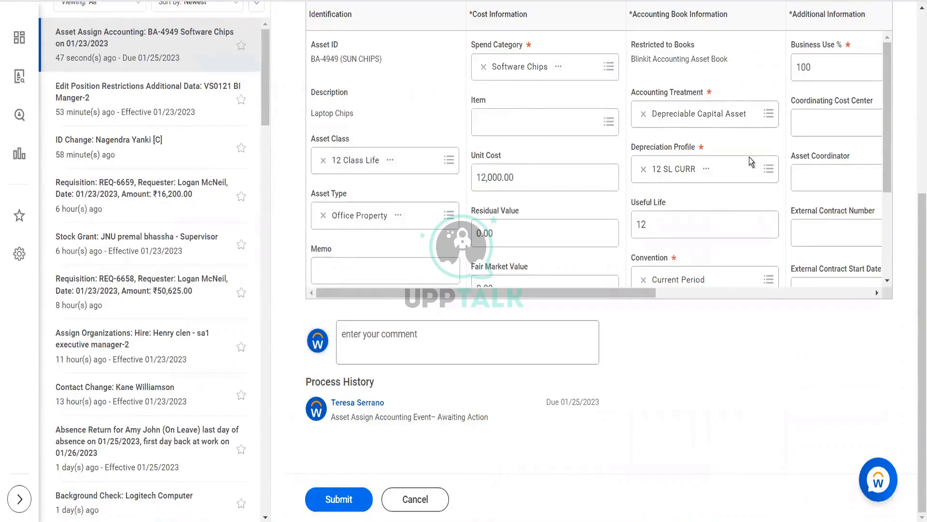
pyautogui.hscroll(4, 751, 162)
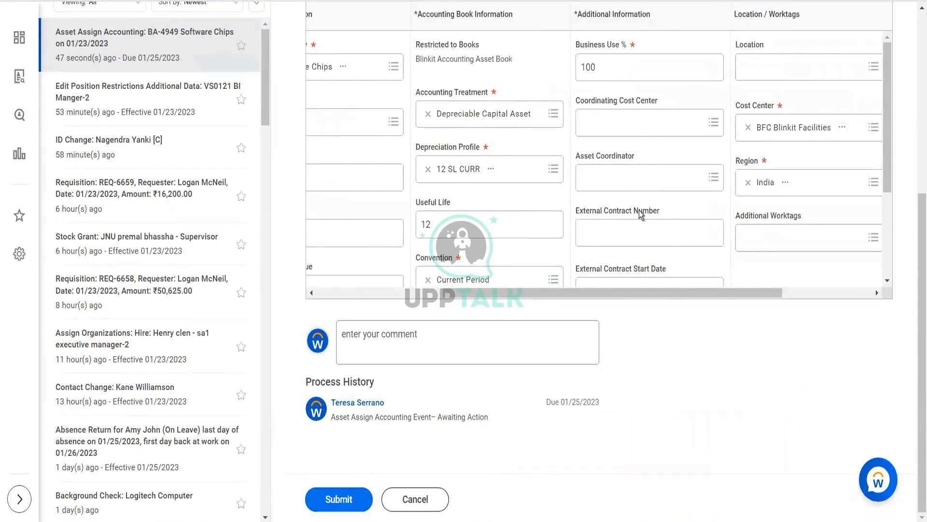
pyautogui.scroll(-3, 639, 215)
pyautogui.scroll(3, 640, 215)
pyautogui.click(346, 505)
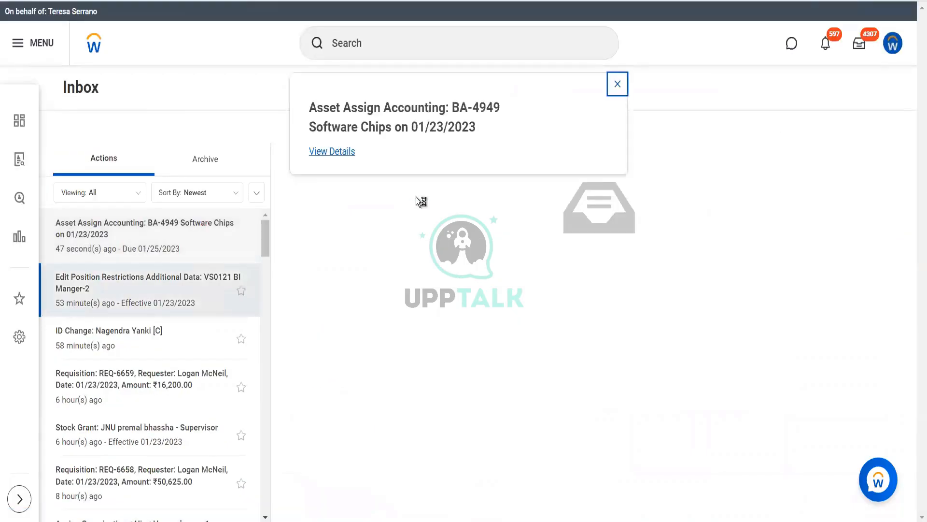
# View the details of the submitted asset accounting event and open the SUN CHIPS business asset from there
pyautogui.click(344, 157)
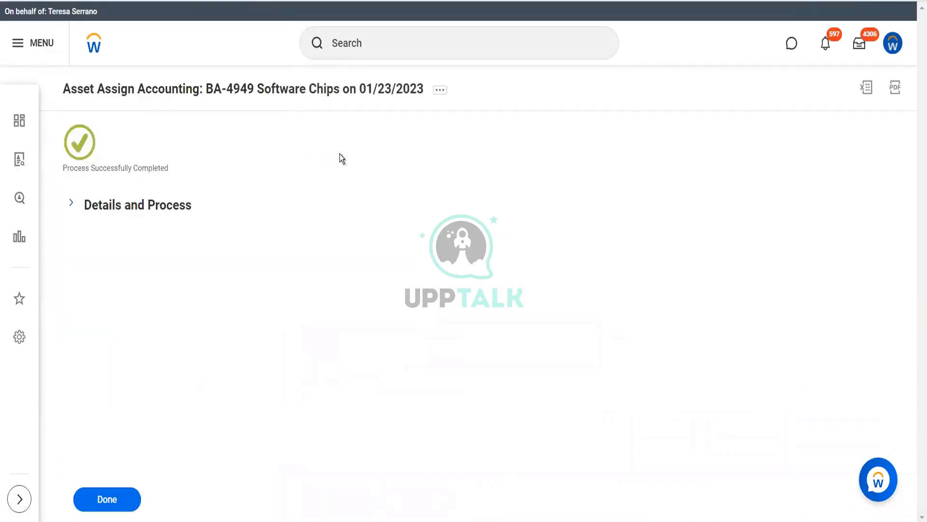
pyautogui.click(158, 205)
pyautogui.moveTo(169, 243)
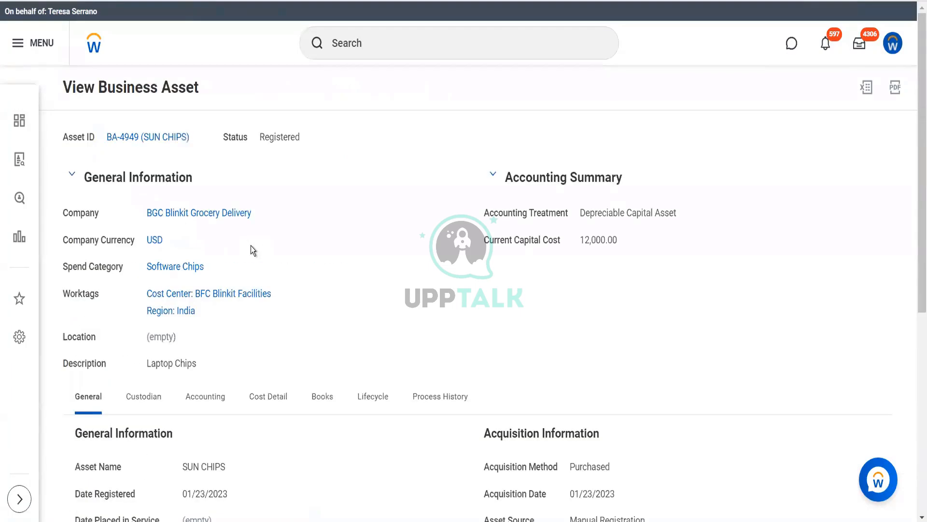
# Place the SUN CHIPS business asset in service dated 01/23/2023 and submit it
pyautogui.click(197, 138)
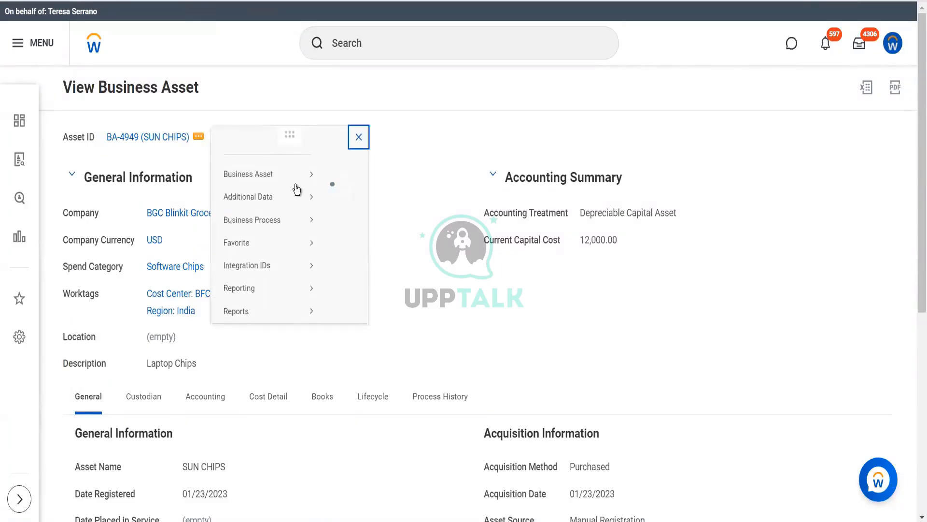
pyautogui.moveTo(303, 187)
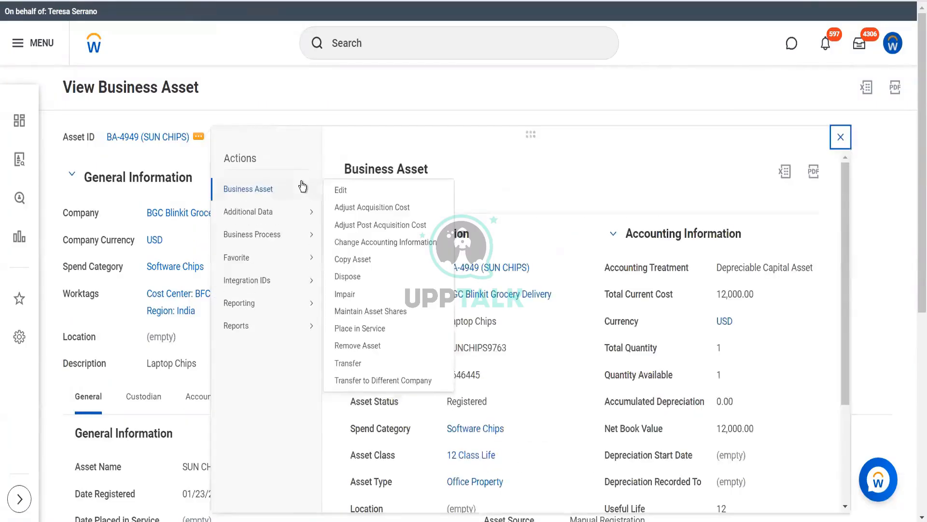
pyautogui.click(360, 329)
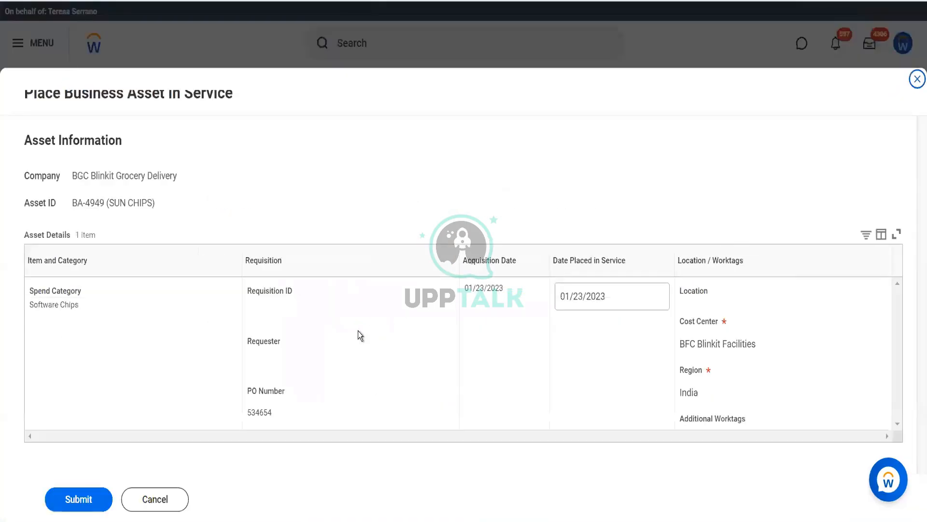
pyautogui.click(87, 498)
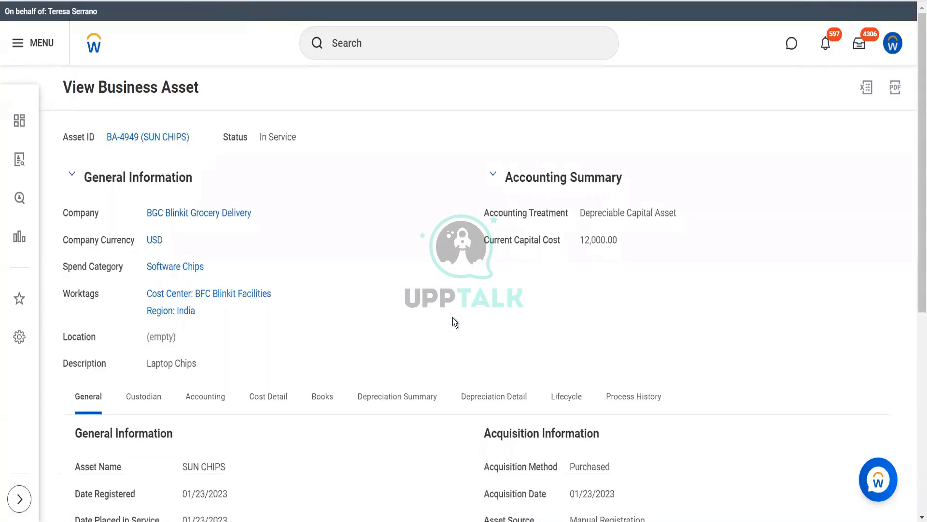
# Examine the SUN CHIPS asset's depreciation summary by period and its depreciation detail lines
pyautogui.scroll(-3, 453, 318)
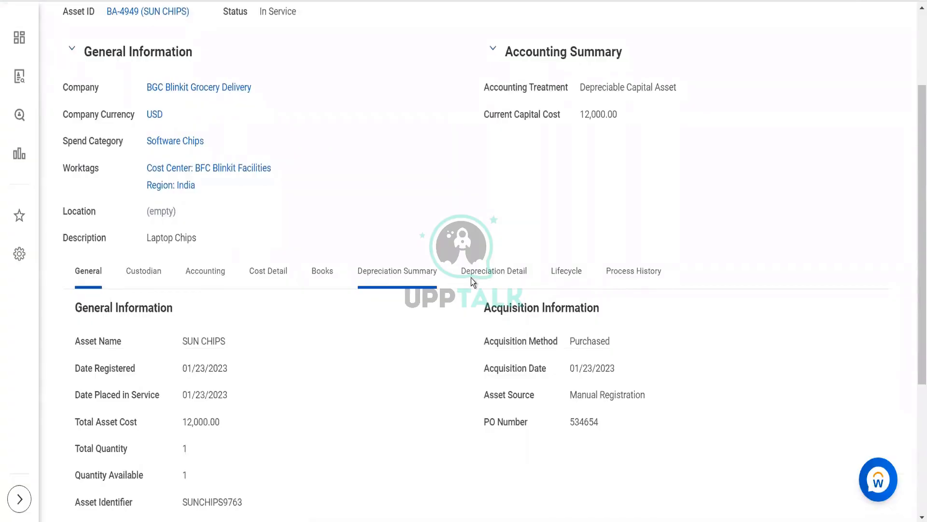
pyautogui.click(430, 278)
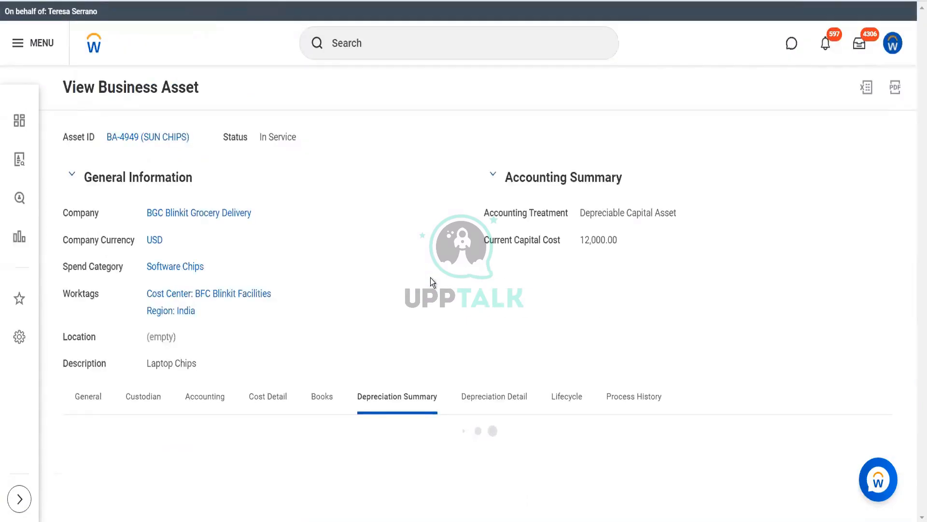
pyautogui.scroll(-5, 431, 282)
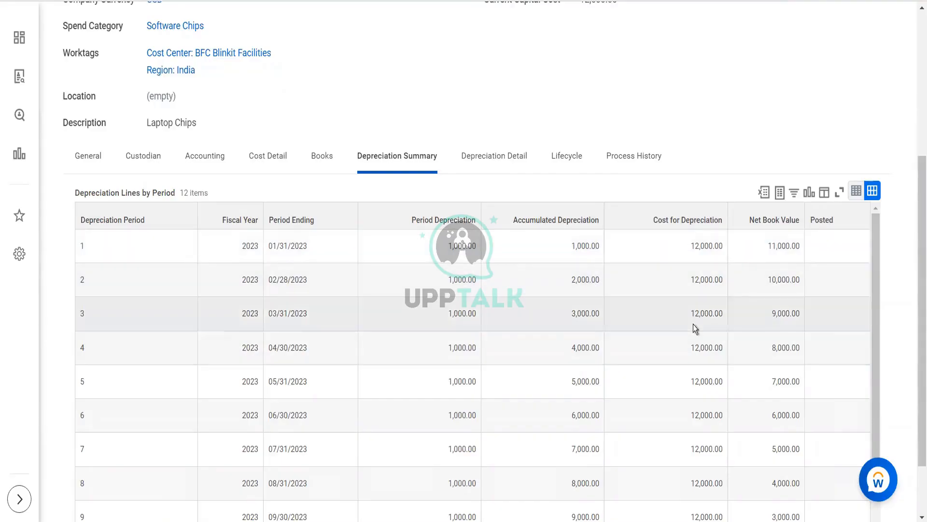
pyautogui.click(519, 164)
pyautogui.scroll(-4, 491, 294)
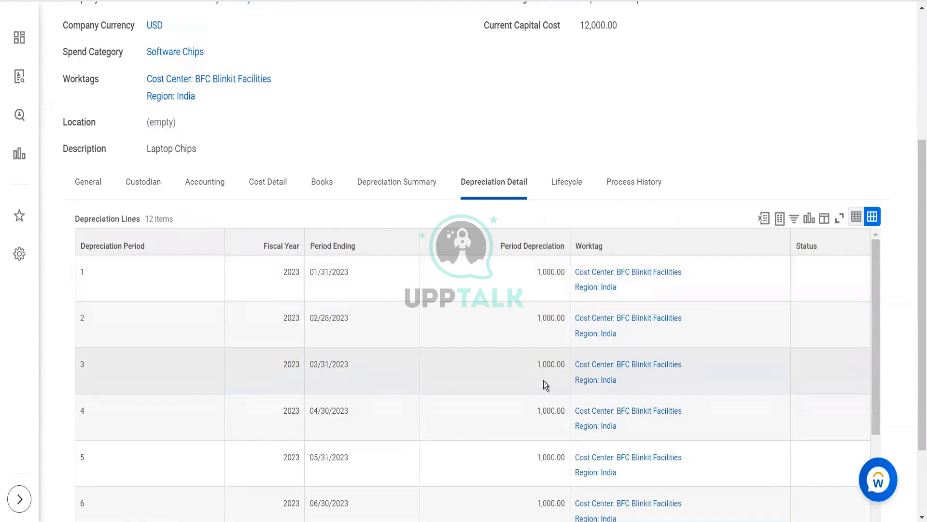
# Examine the asset's accounting and depreciation settings as well as its custodian record
pyautogui.scroll(-2, 544, 380)
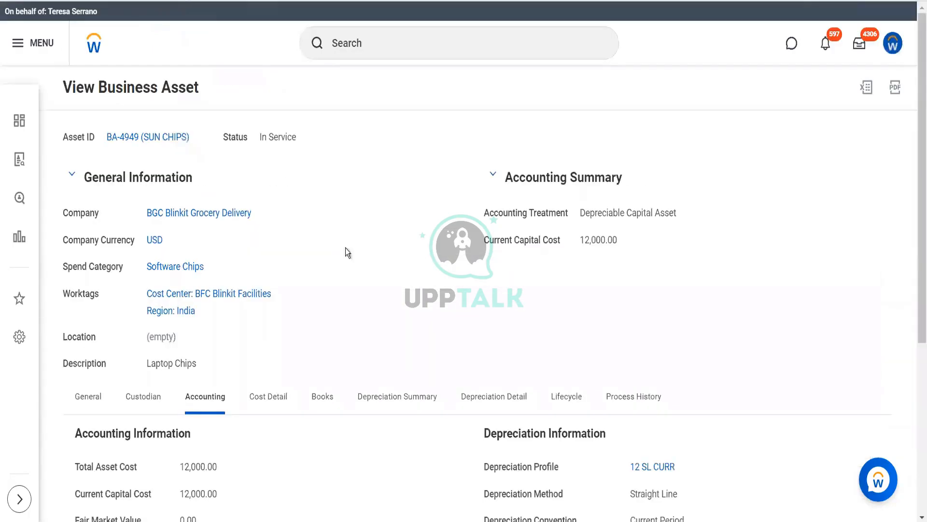
pyautogui.scroll(-5, 349, 254)
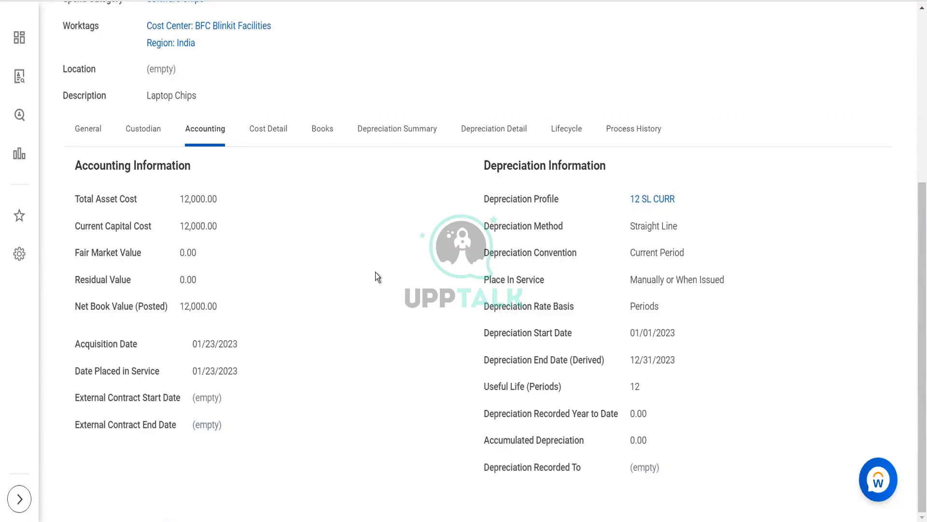
pyautogui.click(152, 127)
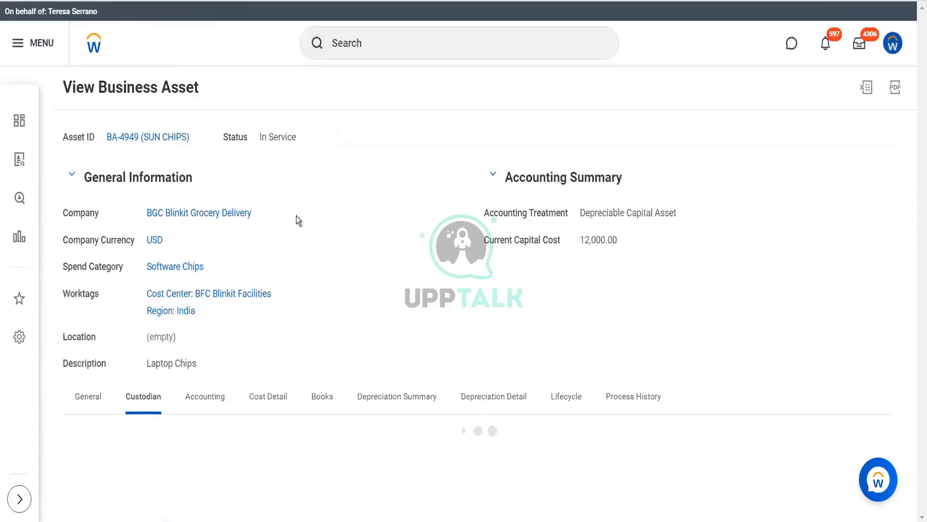
pyautogui.scroll(-1, 297, 216)
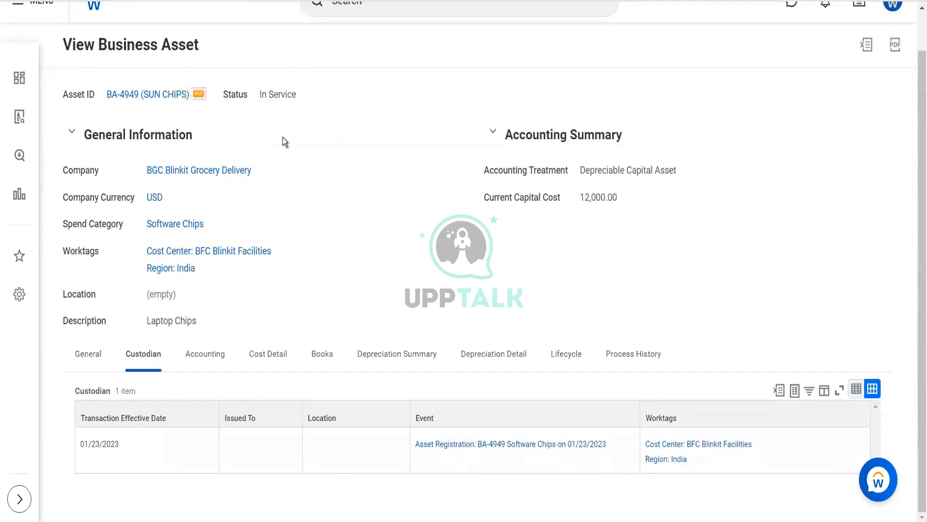
# Start a transfer of the SUN CHIPS asset and choose the receiving worker
pyautogui.moveTo(283, 137)
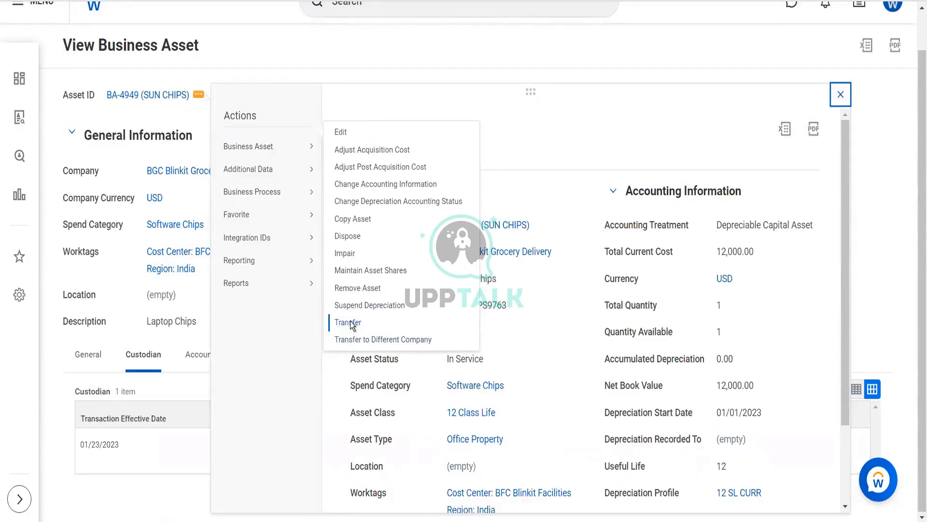
pyautogui.click(348, 322)
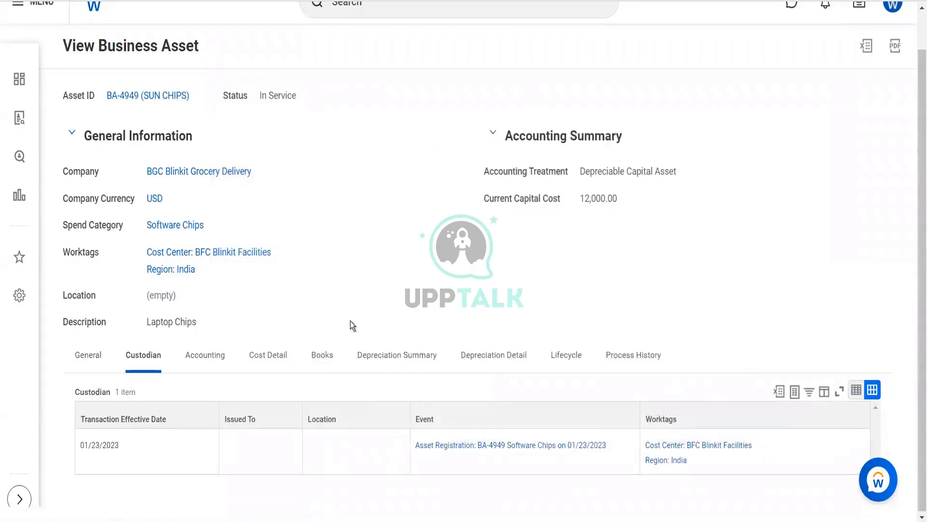
pyautogui.scroll(-3, 387, 303)
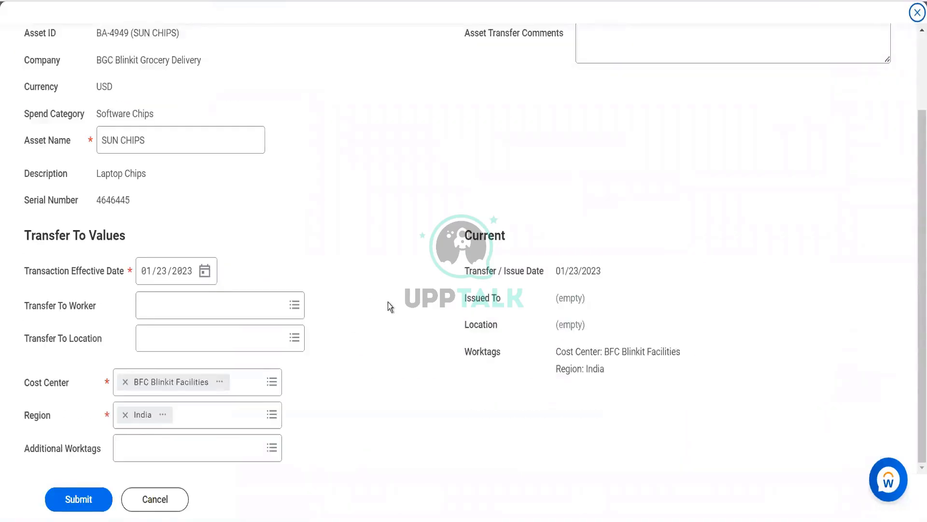
pyautogui.click(251, 303)
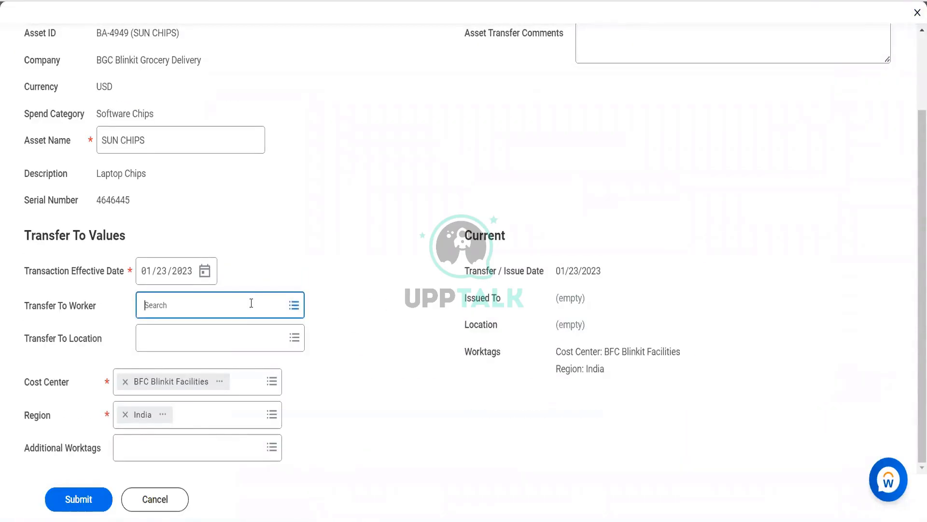
pyautogui.write('logan mo')
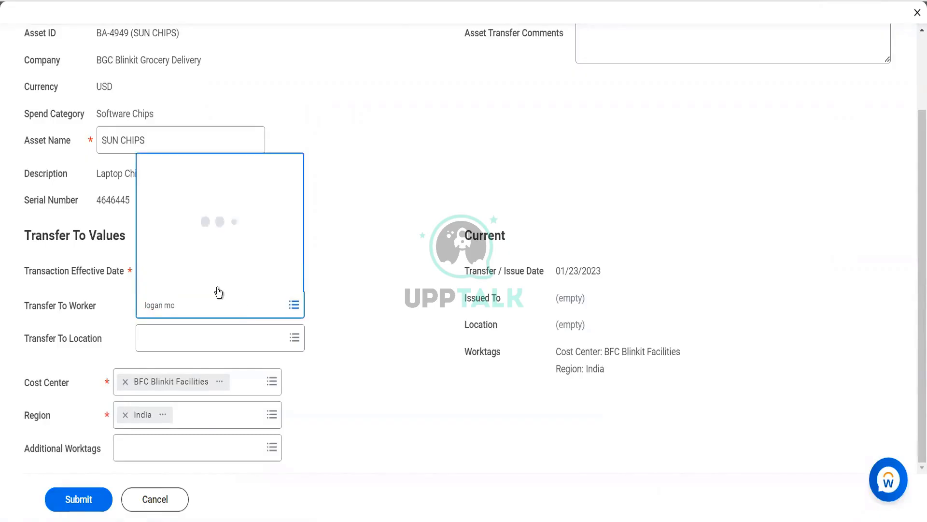
pyautogui.click(254, 86)
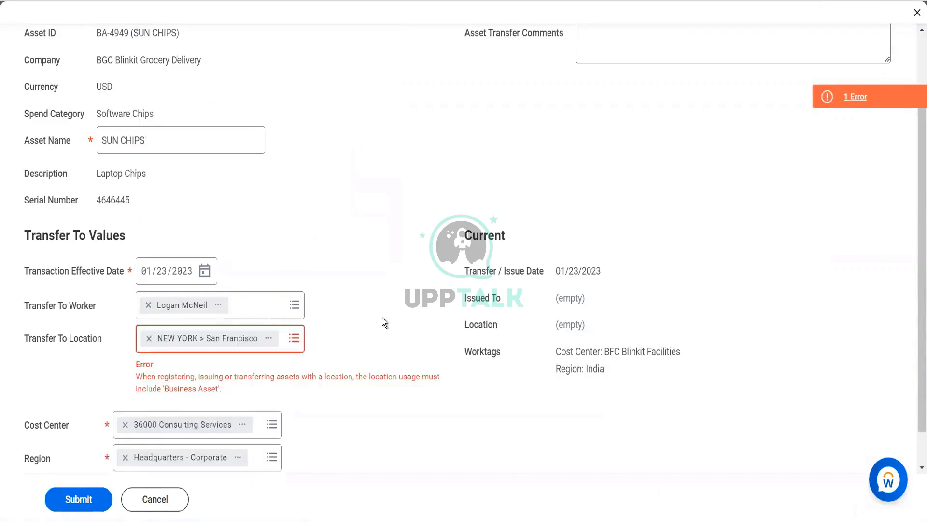
# Replace the transfer location with INDIA and try to submit the asset transfer
pyautogui.click(148, 339)
pyautogui.write('INDia')
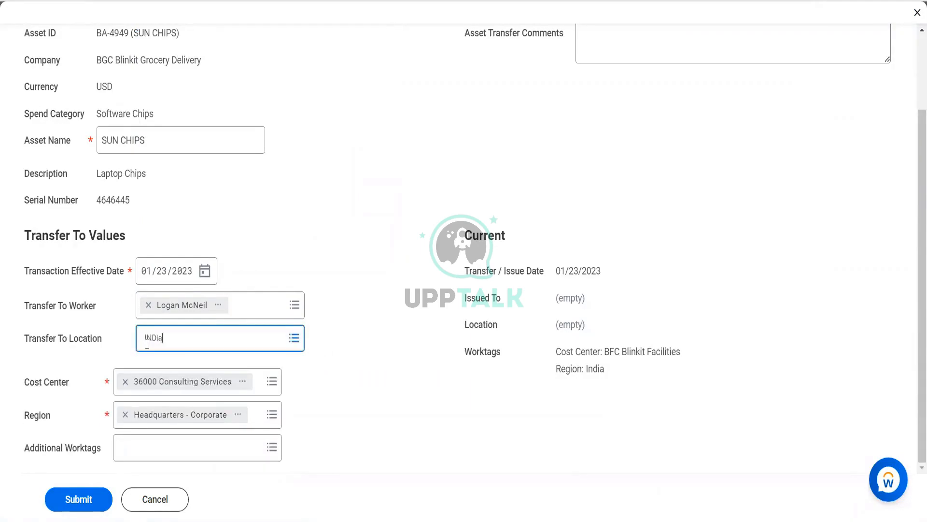
pyautogui.press('Return')
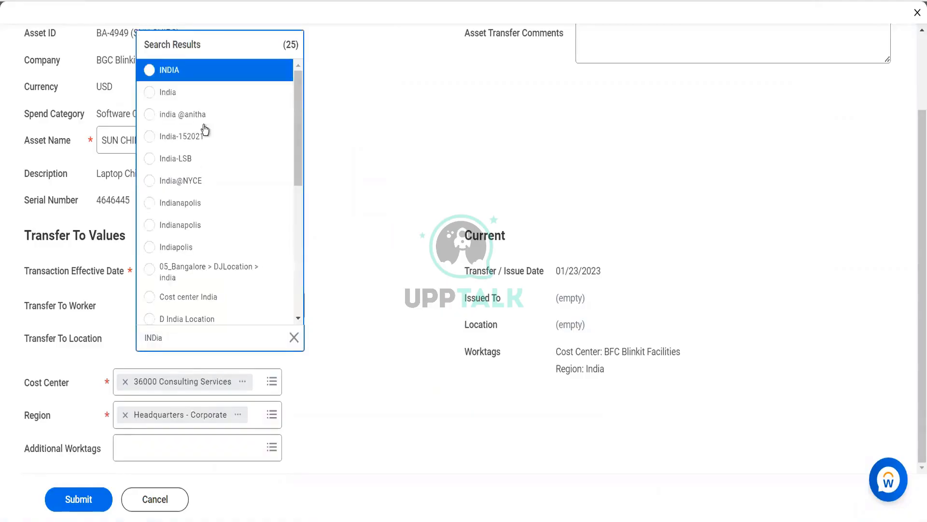
pyautogui.click(213, 73)
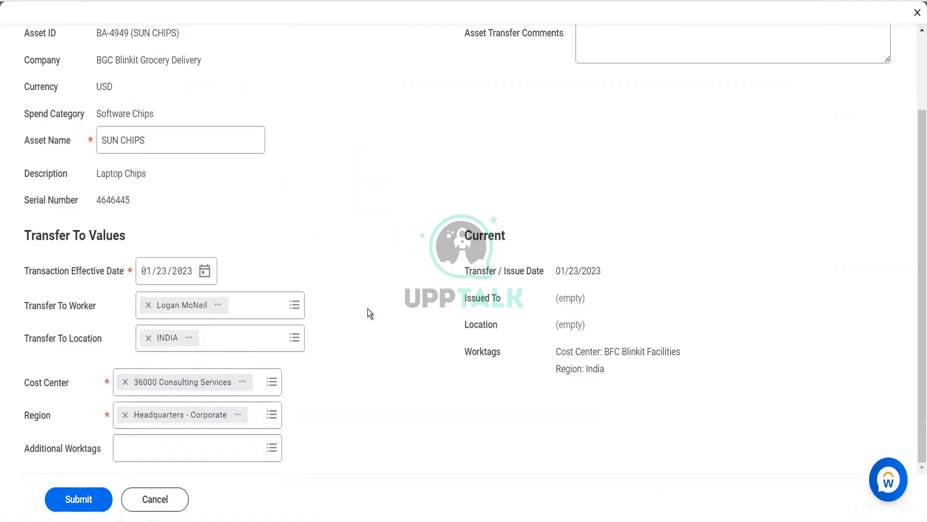
pyautogui.click(106, 500)
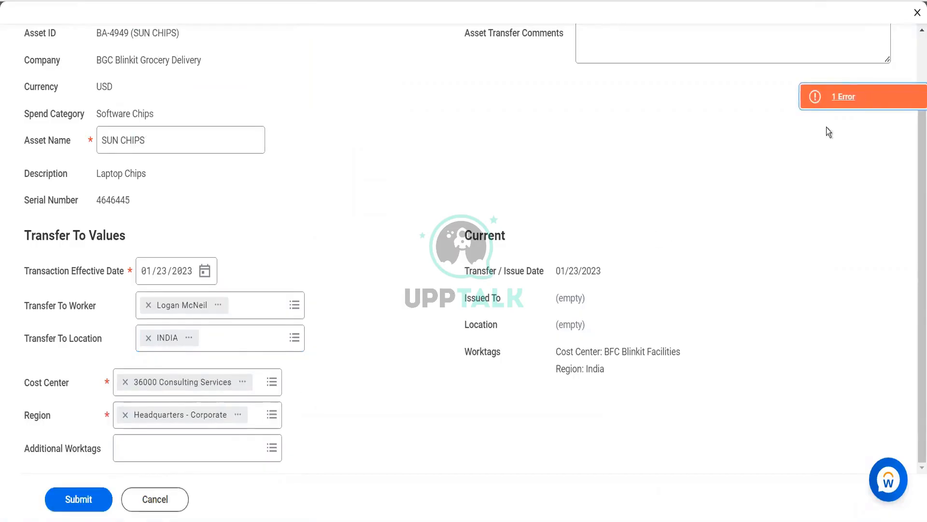
# Read the error details of the asset transfer and discard the transfer changes
pyautogui.click(841, 97)
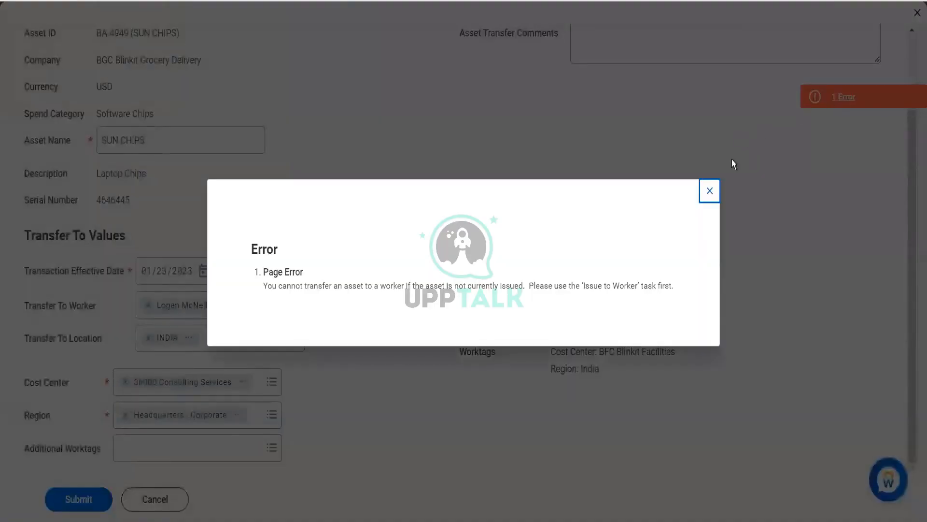
pyautogui.click(710, 191)
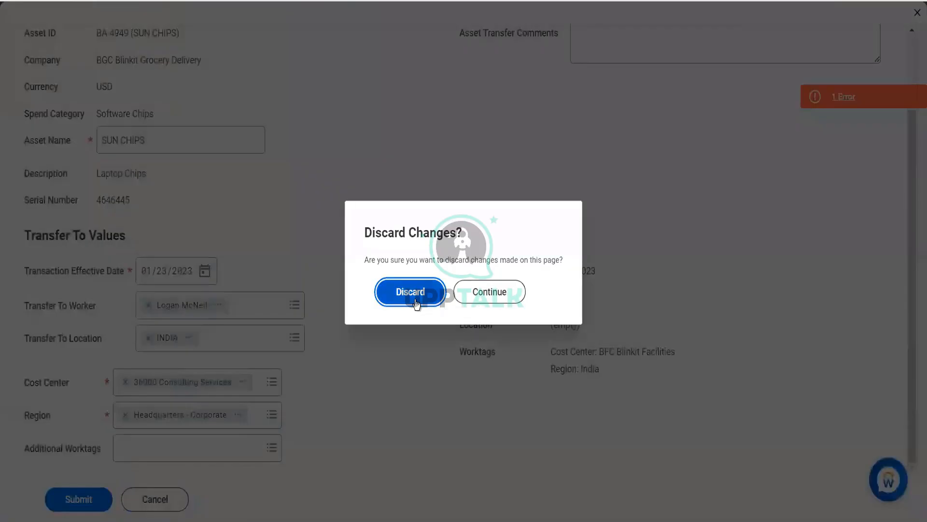
pyautogui.click(419, 297)
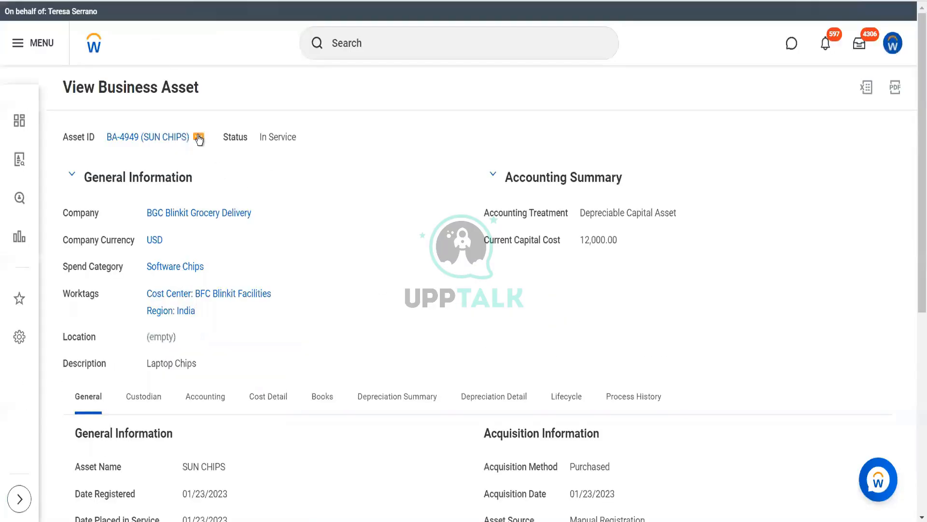
# Check the related actions available for the SUN CHIPS asset, including its reports
pyautogui.click(199, 138)
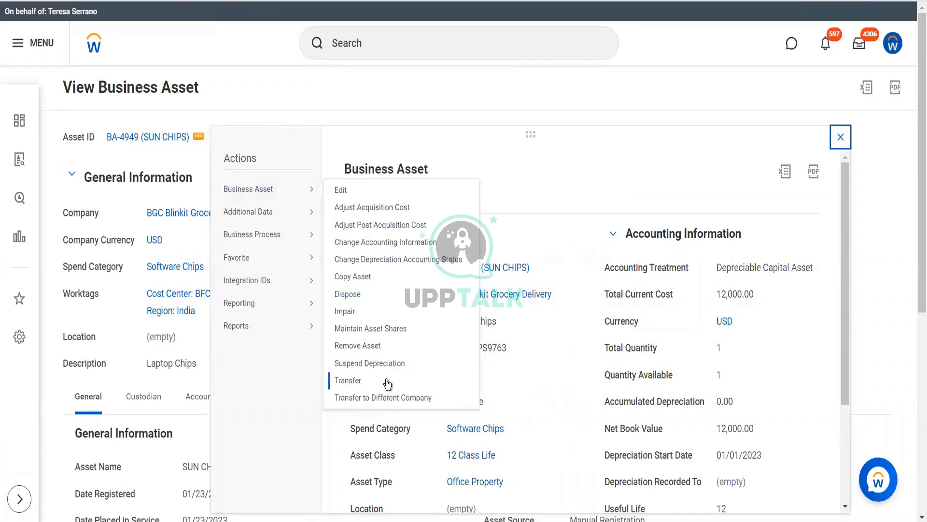
pyautogui.moveTo(273, 321)
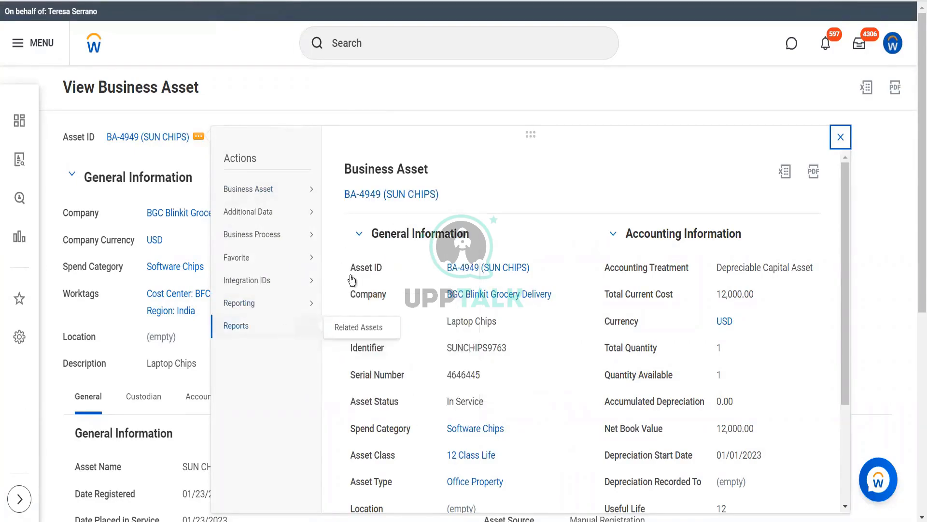
pyautogui.click(402, 44)
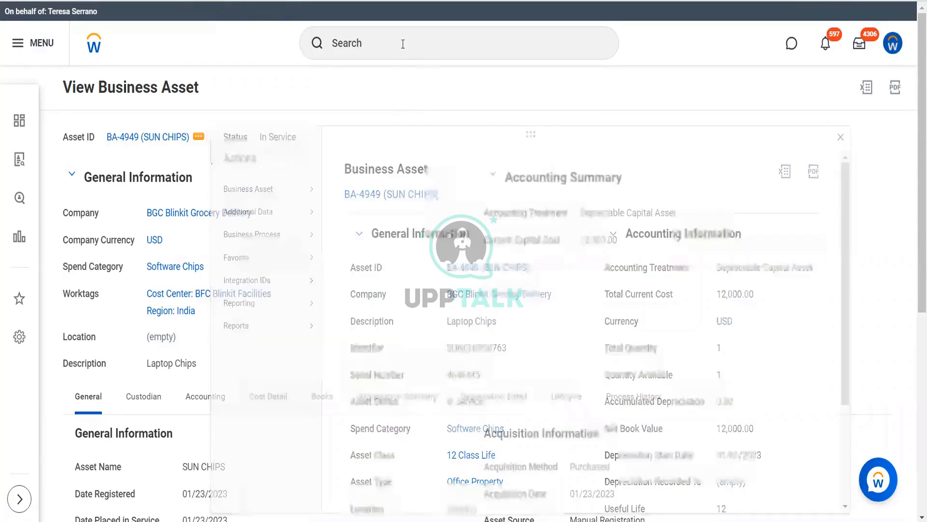
# Copy the asset ID text BA-4949 (SUN CHIPS) from the business asset page
pyautogui.click(403, 44)
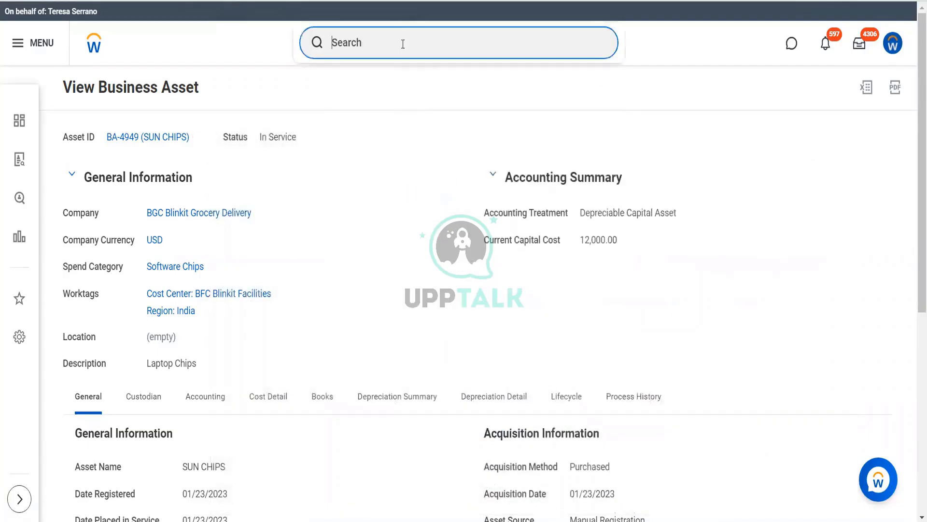
pyautogui.rightClick(138, 139)
pyautogui.click(168, 193)
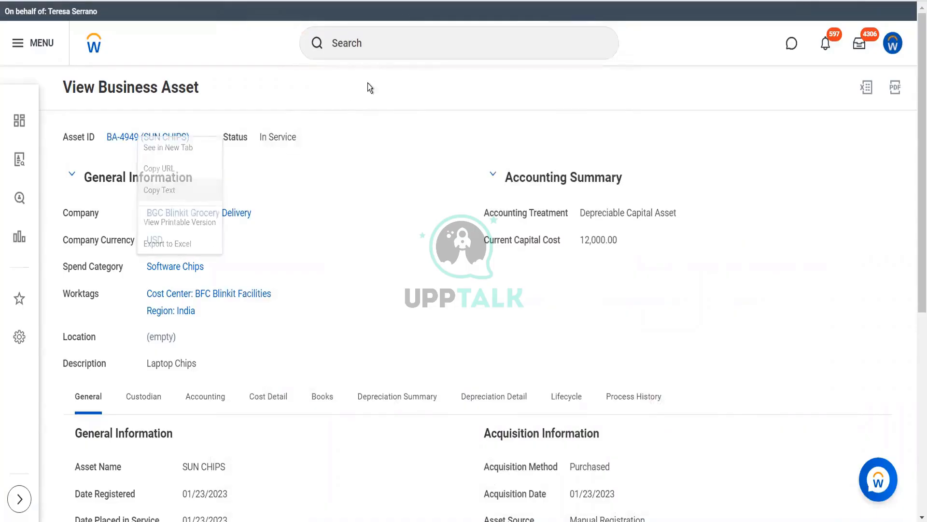
# Find the Stop Proxy task and end the current proxy session
pyautogui.click(366, 57)
pyautogui.write('st')
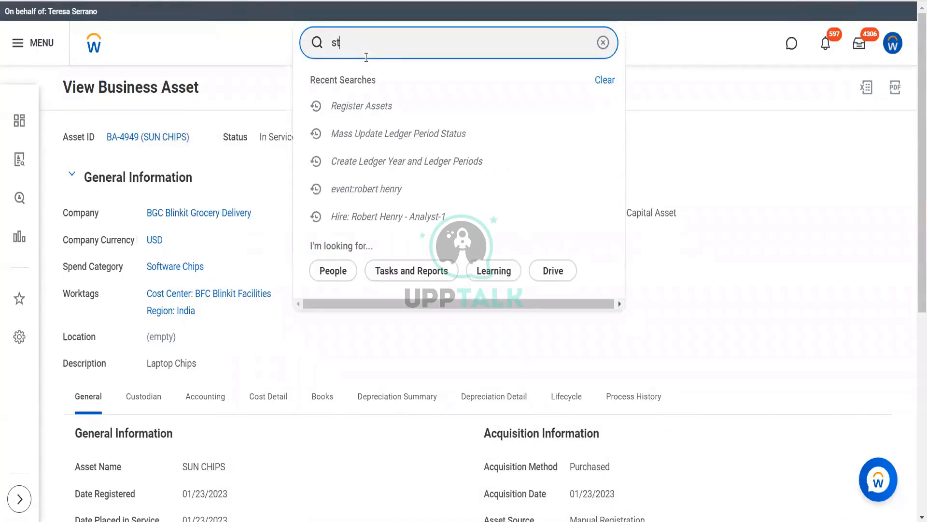
pyautogui.write('op prox')
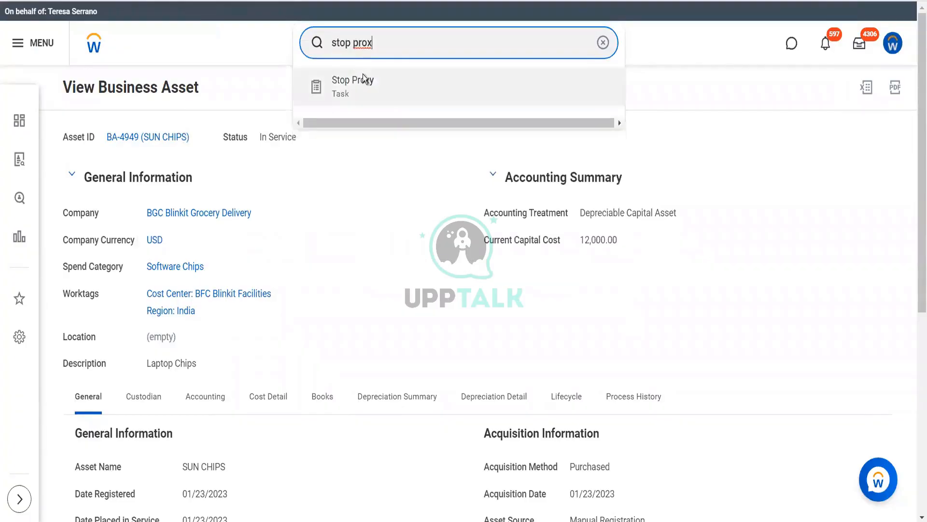
pyautogui.click(364, 76)
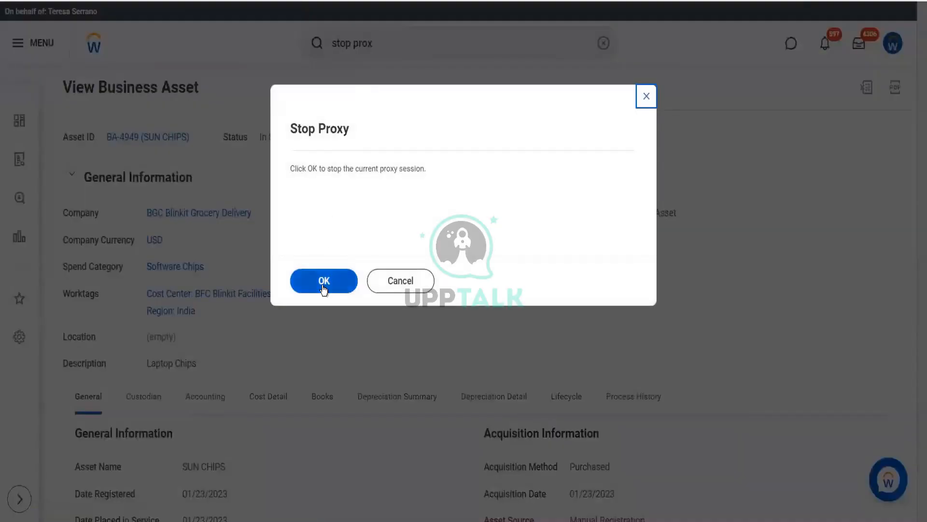
pyautogui.click(324, 287)
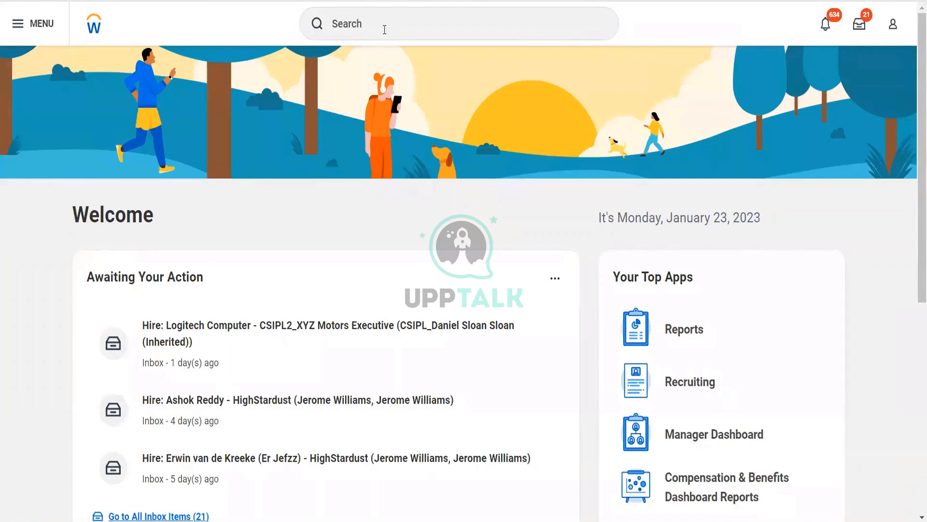
# Search for the copied asset ID BA-4949 (SUN CHIPS) and extend the search to more categories
pyautogui.click(384, 30)
pyautogui.hotkey('ctrl', 'v')
pyautogui.press('Return')
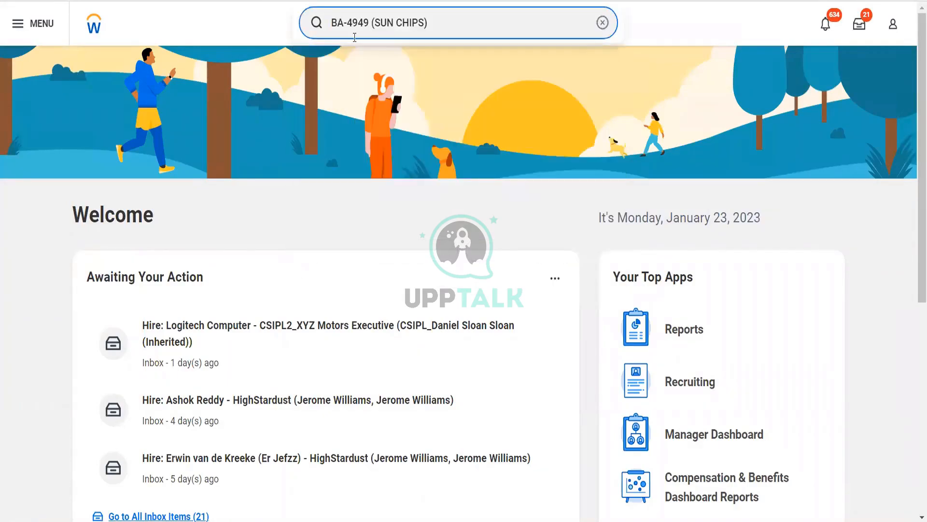
pyautogui.click(373, 130)
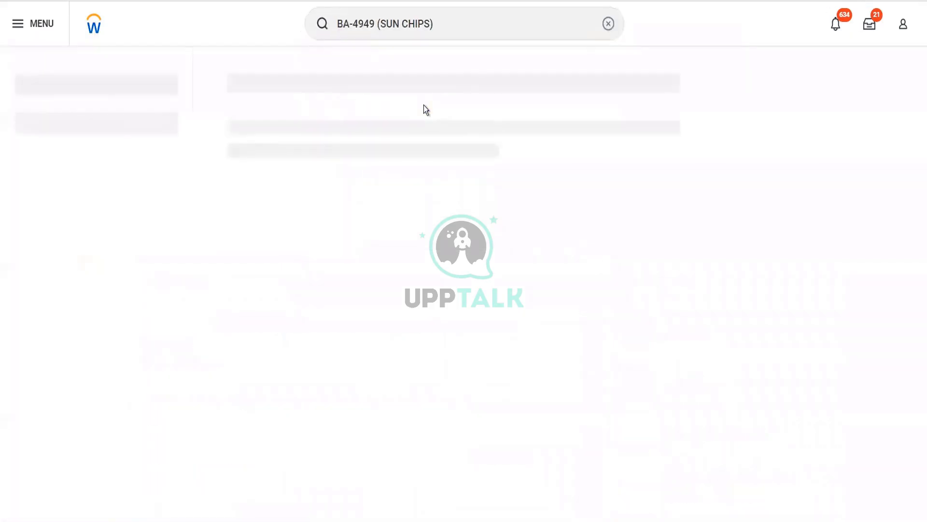
pyautogui.click(369, 326)
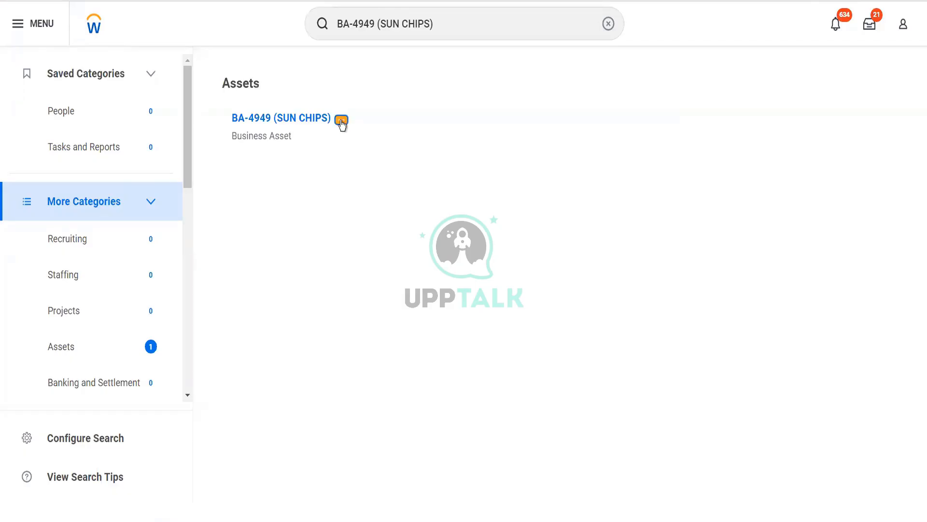
# Start issuing the SUN CHIPS asset to a worker and select the worker's name in Issue To
pyautogui.click(341, 120)
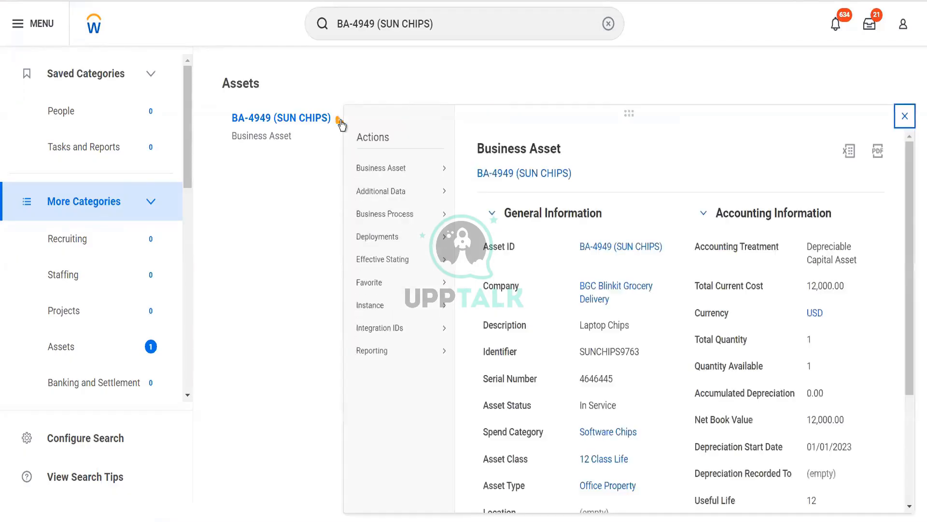
pyautogui.moveTo(434, 173)
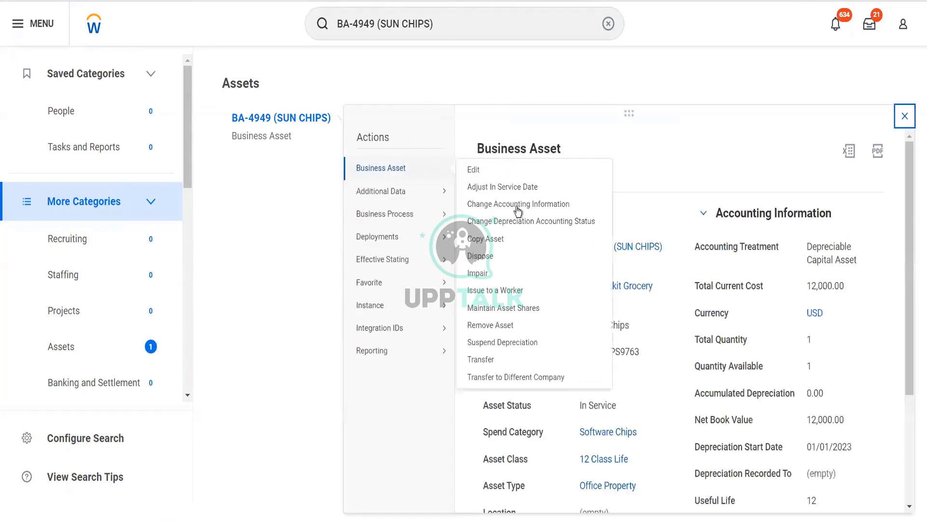
pyautogui.click(512, 289)
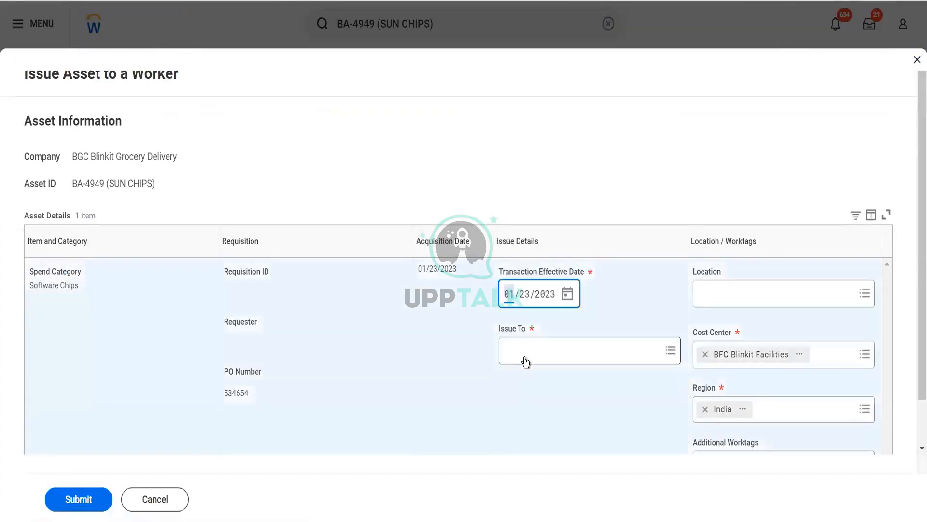
pyautogui.click(525, 360)
pyautogui.write('logan mc')
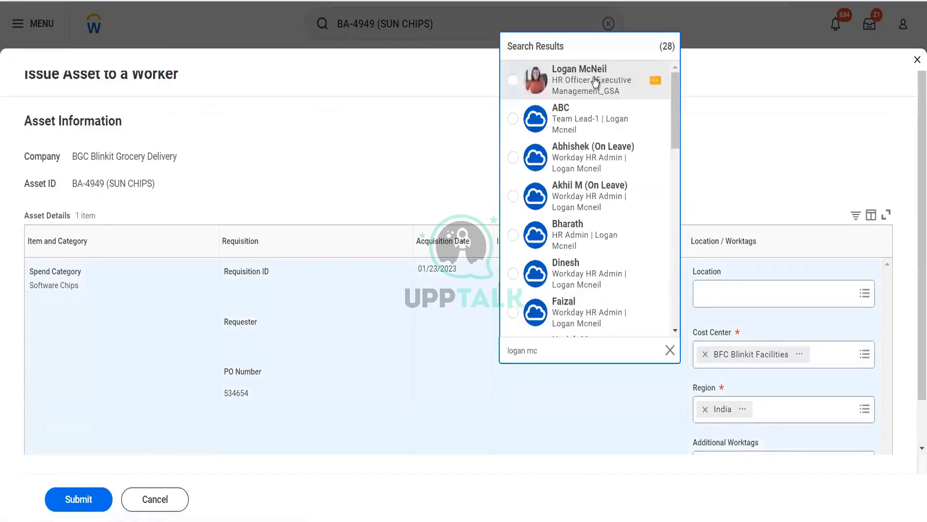
pyautogui.press('Return')
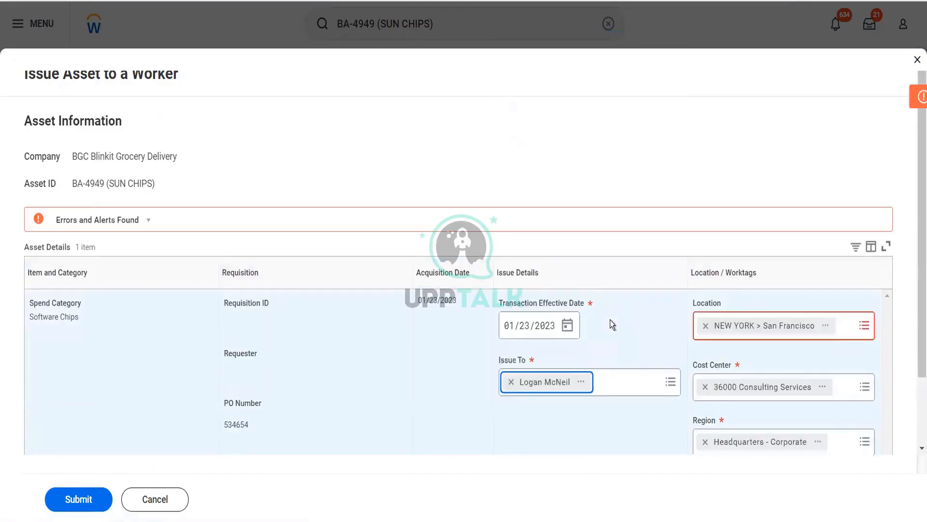
# Replace the issue location with INDIA and submit the asset issue
pyautogui.click(706, 332)
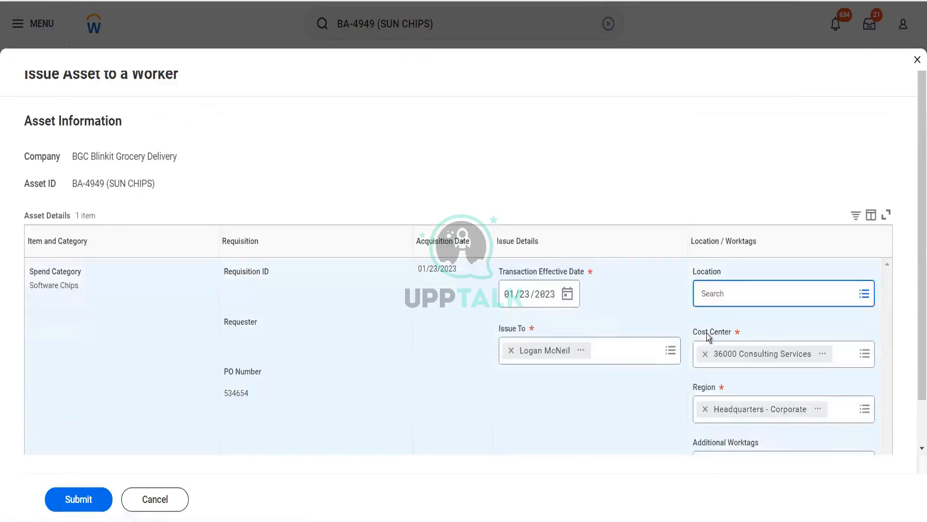
pyautogui.write('India')
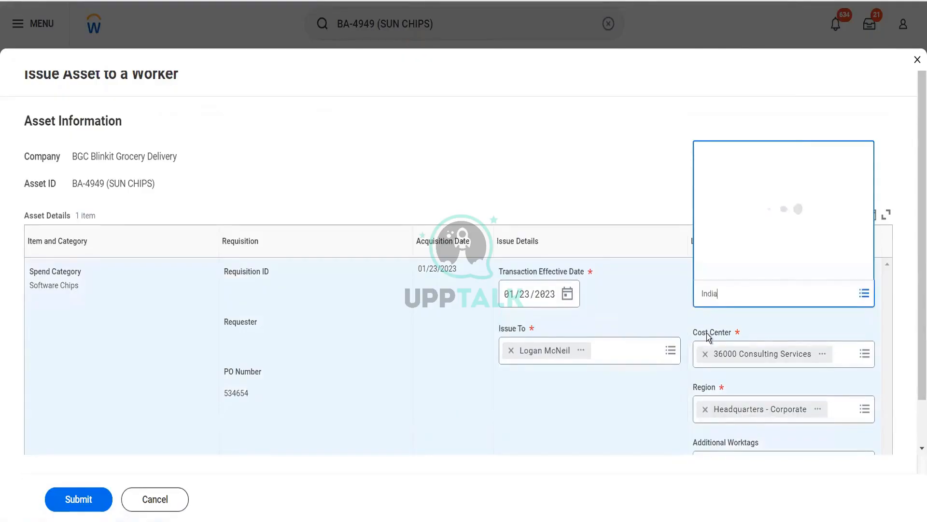
pyautogui.click(756, 77)
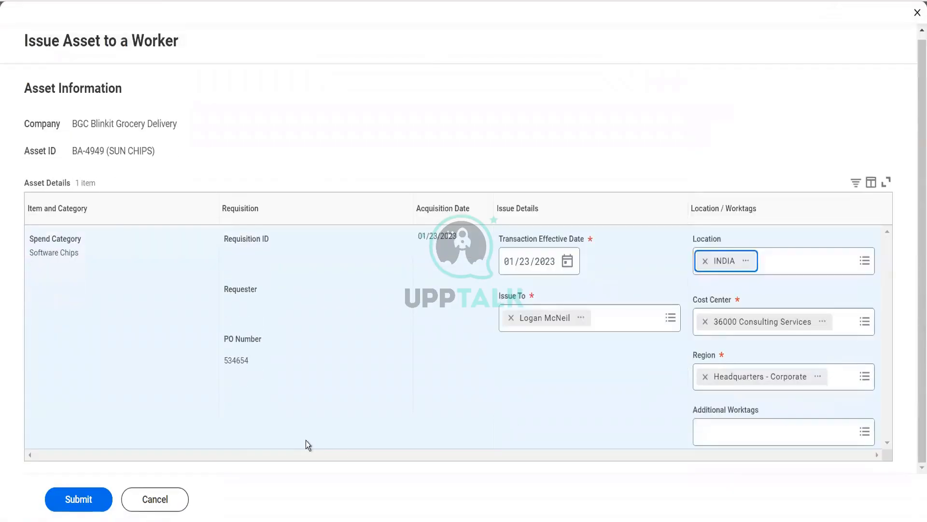
pyautogui.click(79, 504)
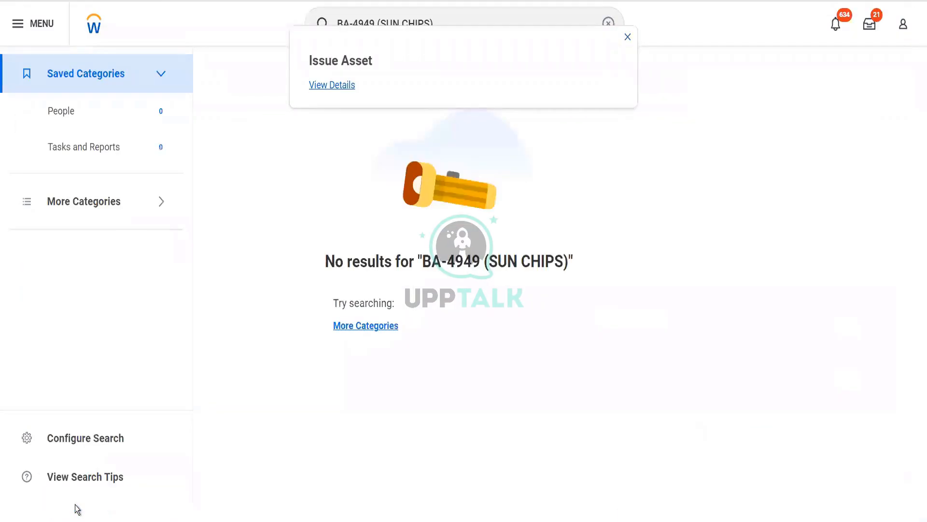
# Open the asset record from the issue details and review its custodian history and general information
pyautogui.click(337, 86)
pyautogui.click(99, 186)
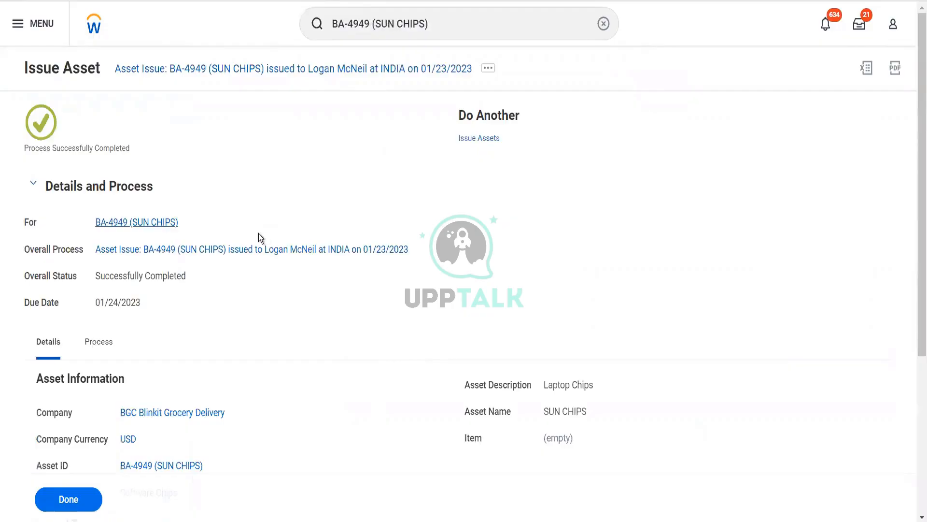
pyautogui.scroll(-4, 258, 233)
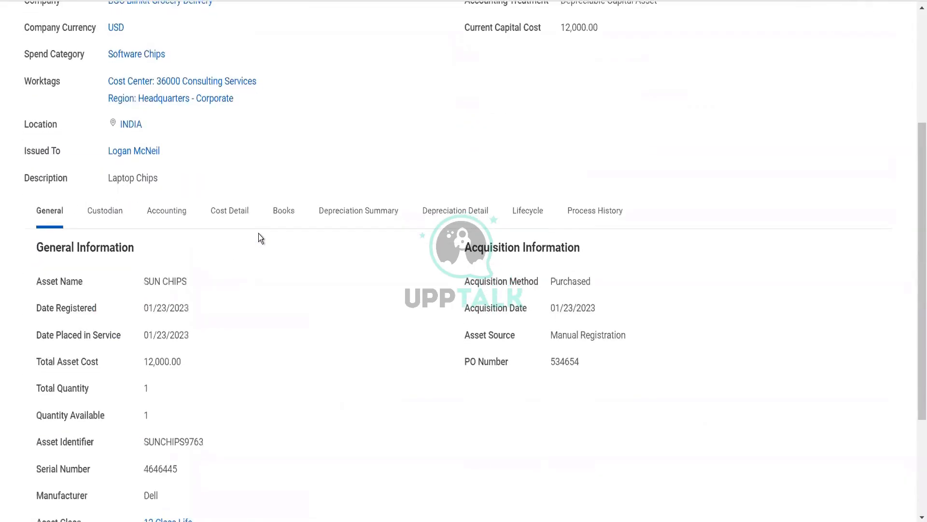
pyautogui.click(168, 213)
pyautogui.click(115, 211)
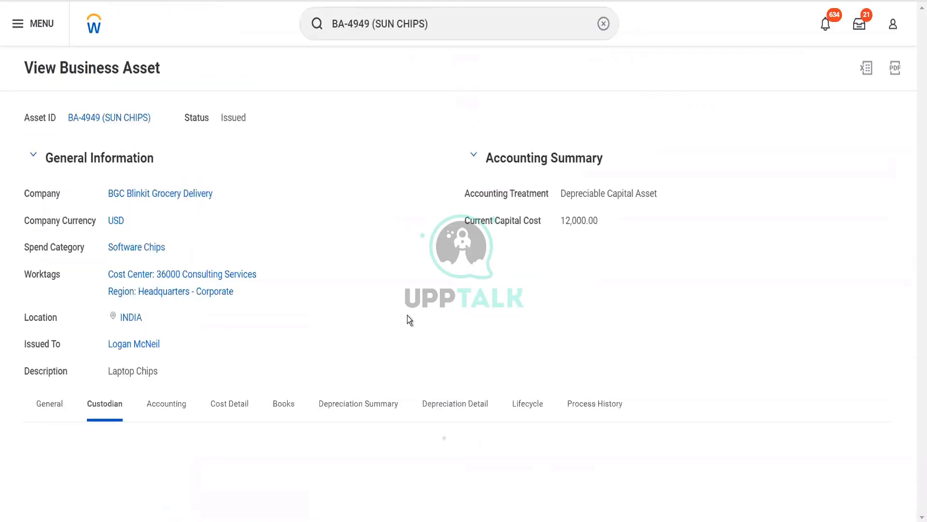
pyautogui.scroll(-2, 407, 315)
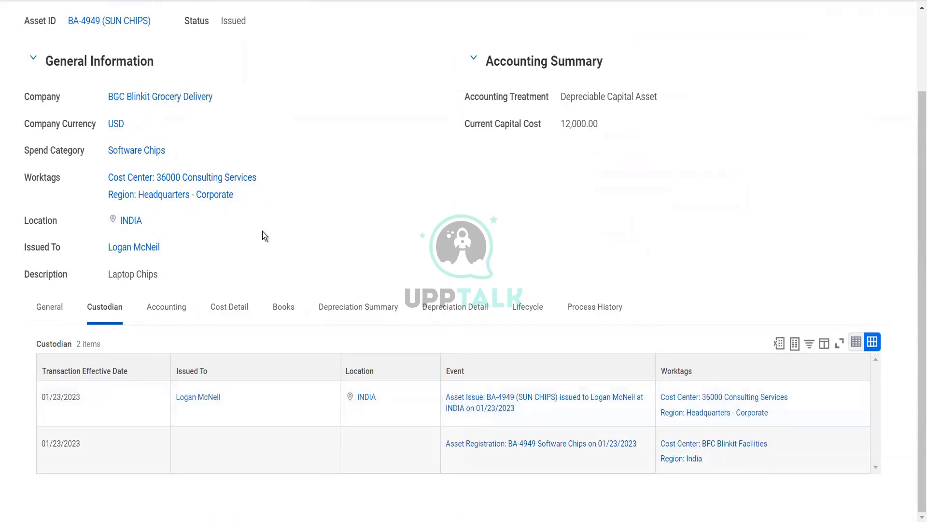
pyautogui.scroll(1, 193, 270)
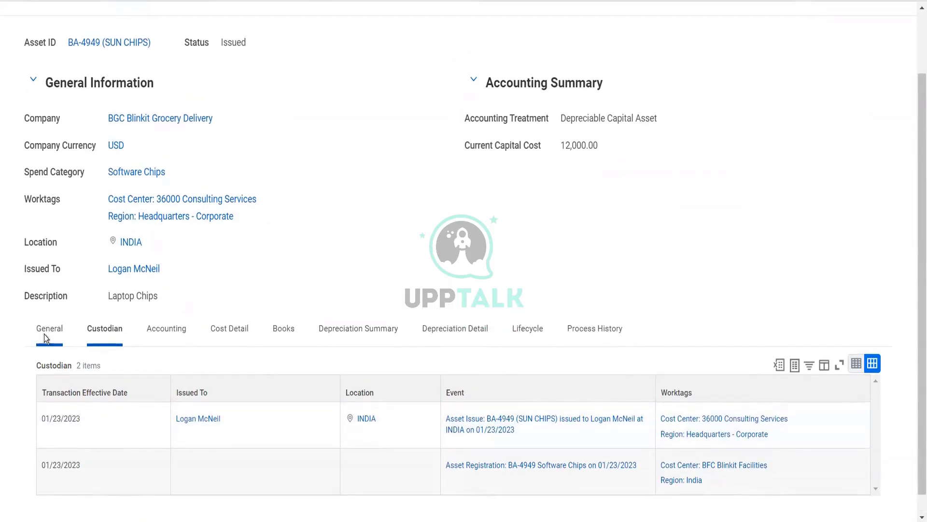
pyautogui.click(44, 334)
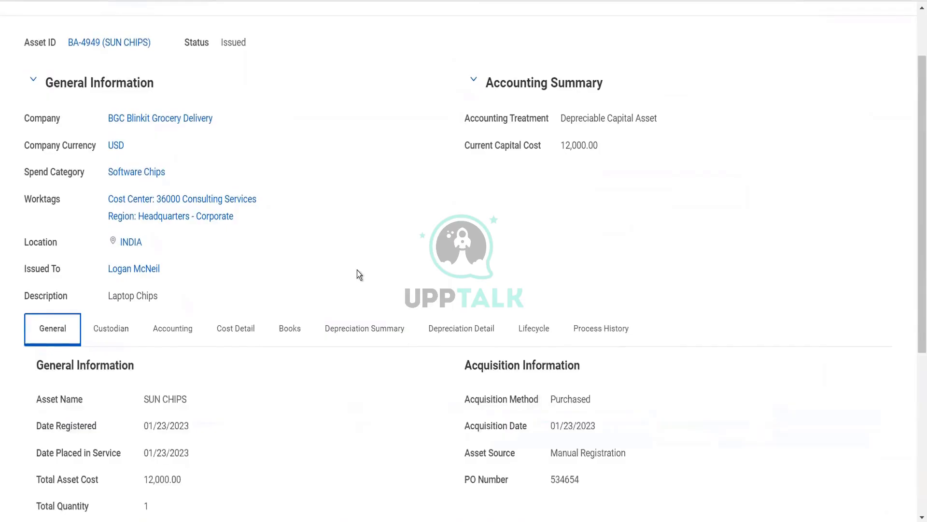
pyautogui.scroll(-5, 358, 271)
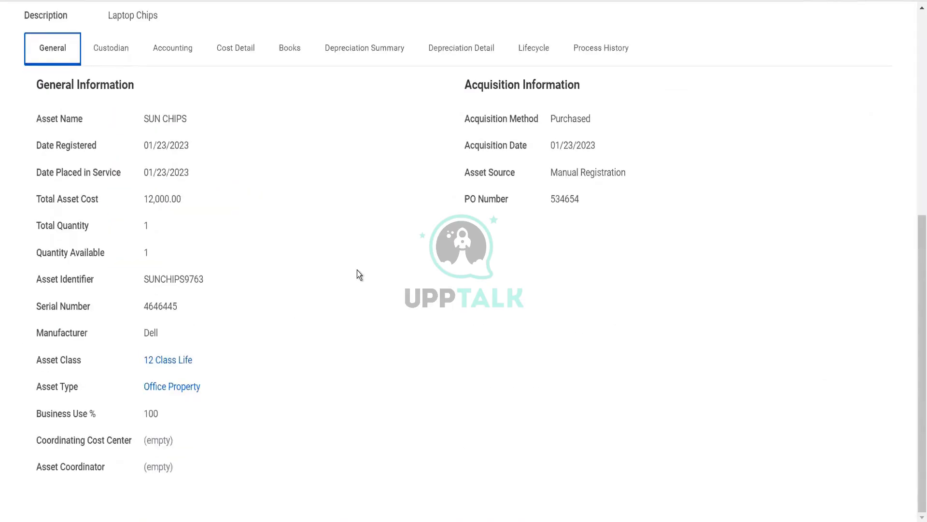
pyautogui.scroll(6, 357, 272)
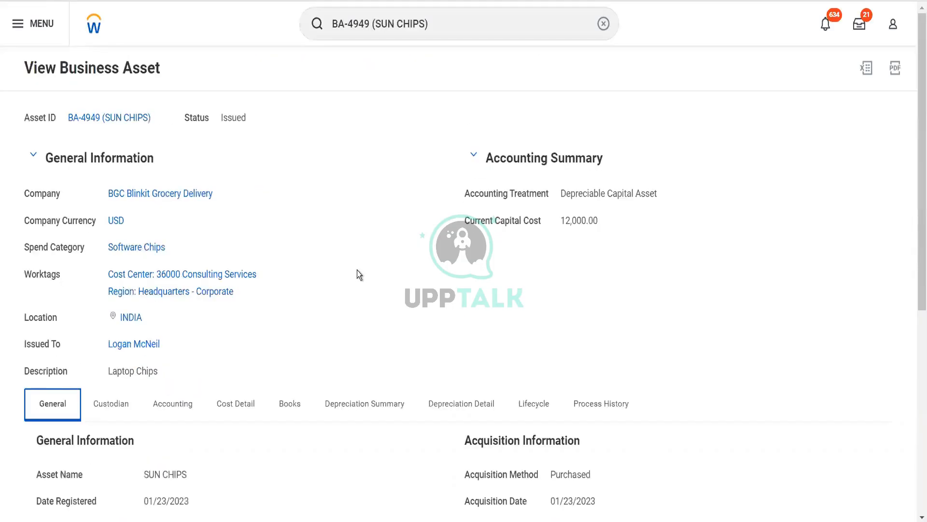
# Find and open the Create Purchase Order task
pyautogui.click(437, 29)
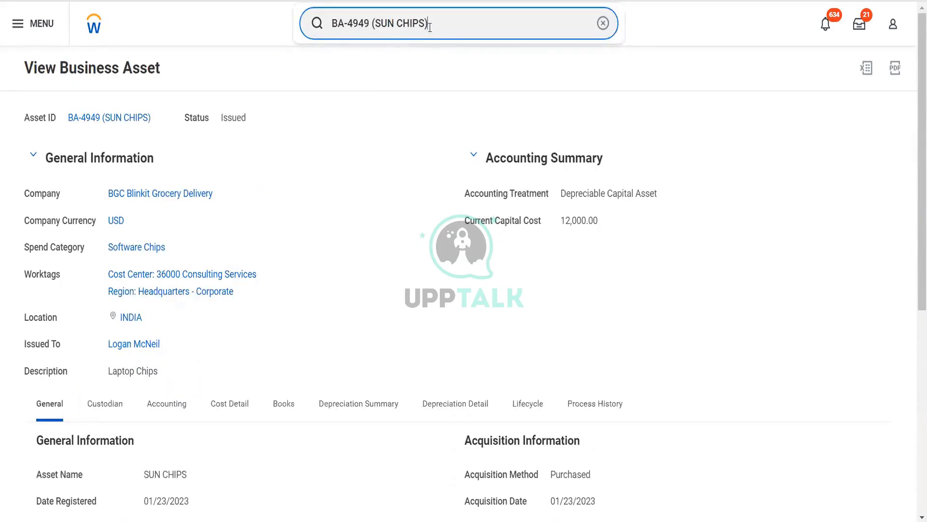
pyautogui.moveTo(430, 27); pyautogui.dragTo(332, 36)
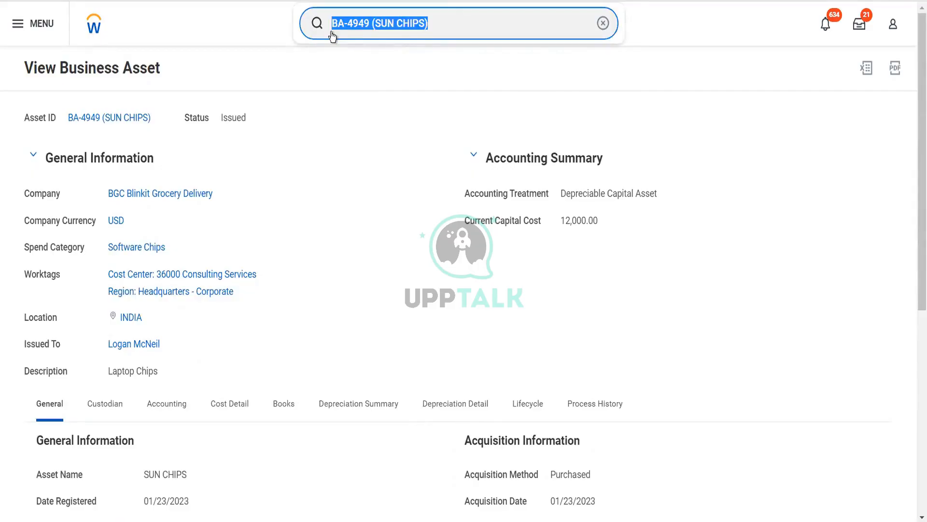
pyautogui.write('cr purch o')
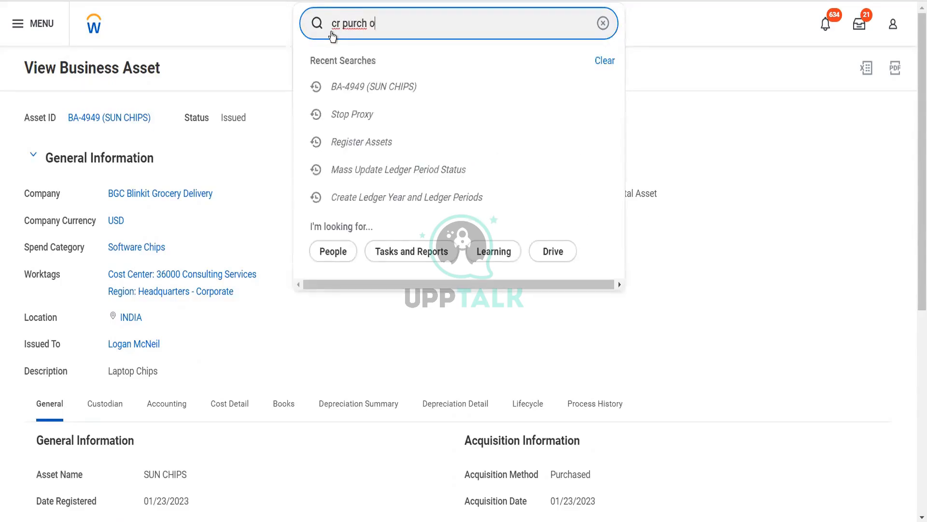
pyautogui.write('rder')
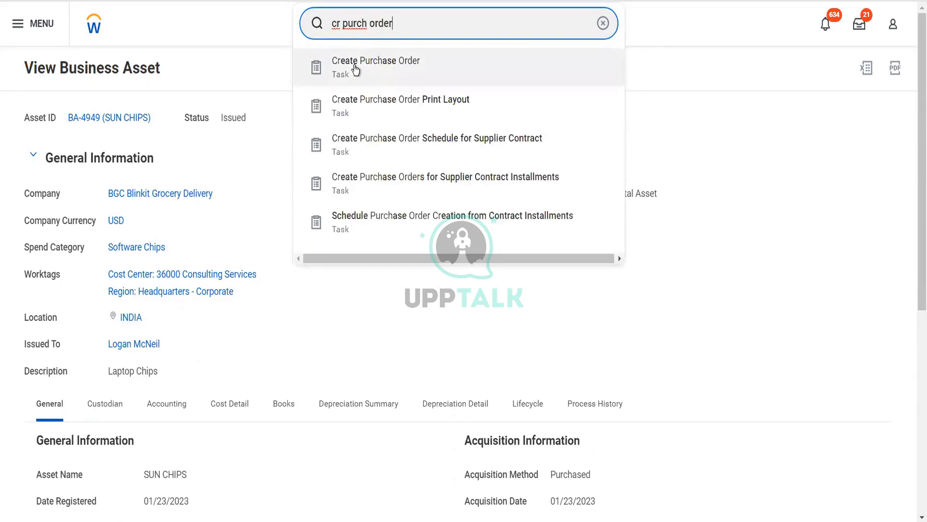
pyautogui.click(356, 70)
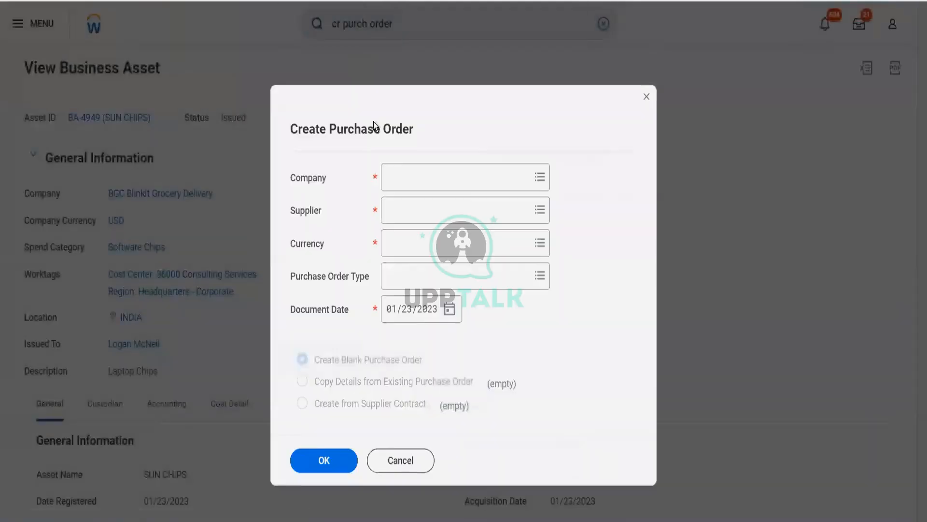
# Start a blank purchase order for company BGC Blinkit Grocery Delivery with supplier Fox Industries Blinkit
pyautogui.click(393, 178)
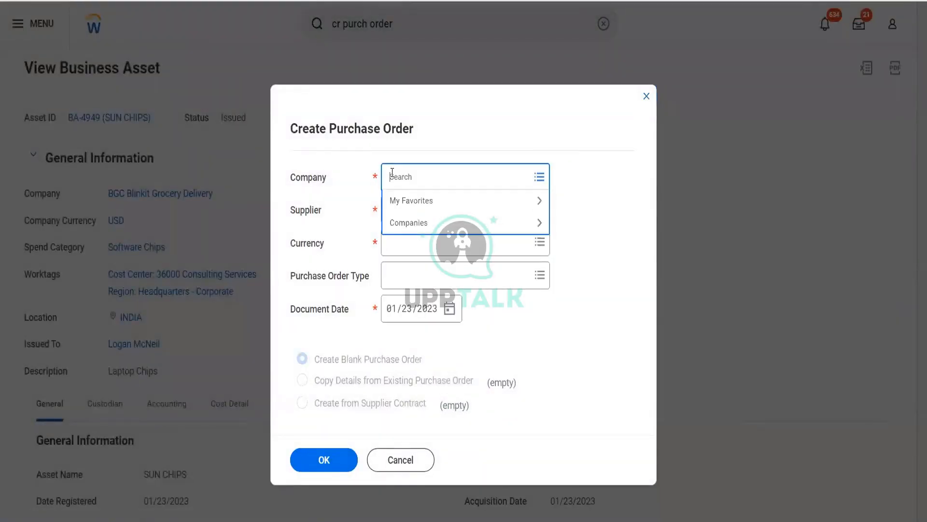
pyautogui.write('bgc')
pyautogui.press('Return')
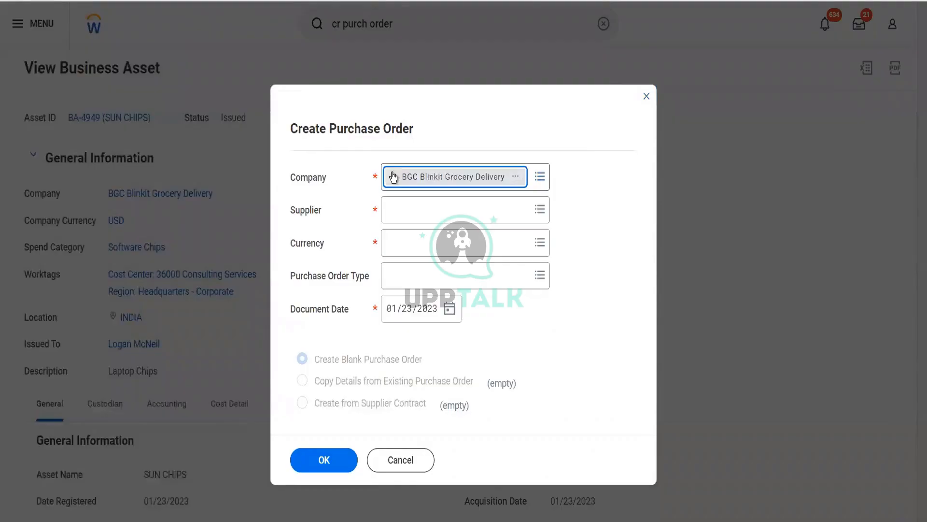
pyautogui.click(396, 210)
pyautogui.write('for')
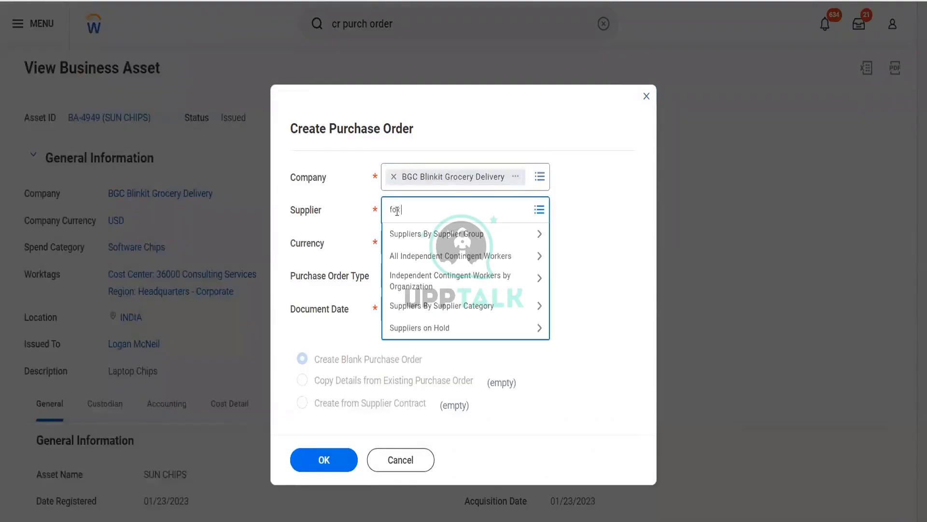
pyautogui.write('x indus')
pyautogui.press('Return')
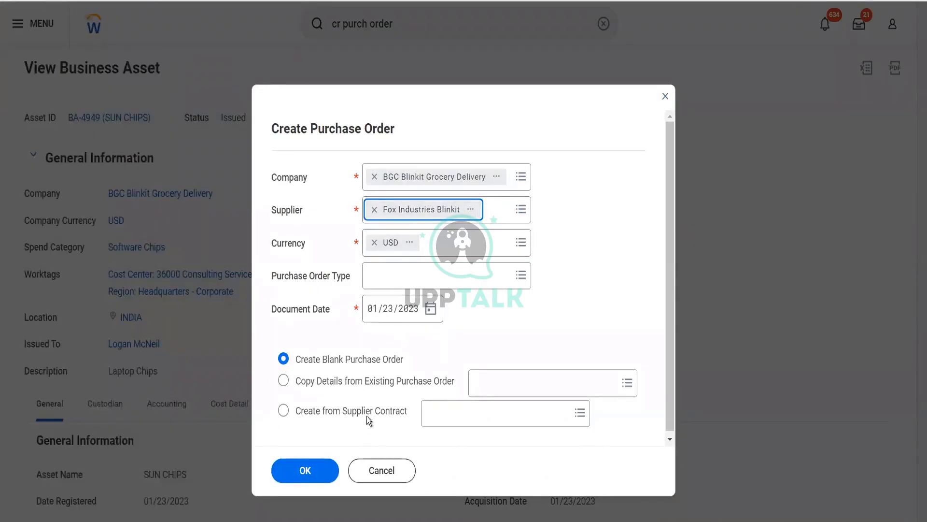
pyautogui.click(309, 471)
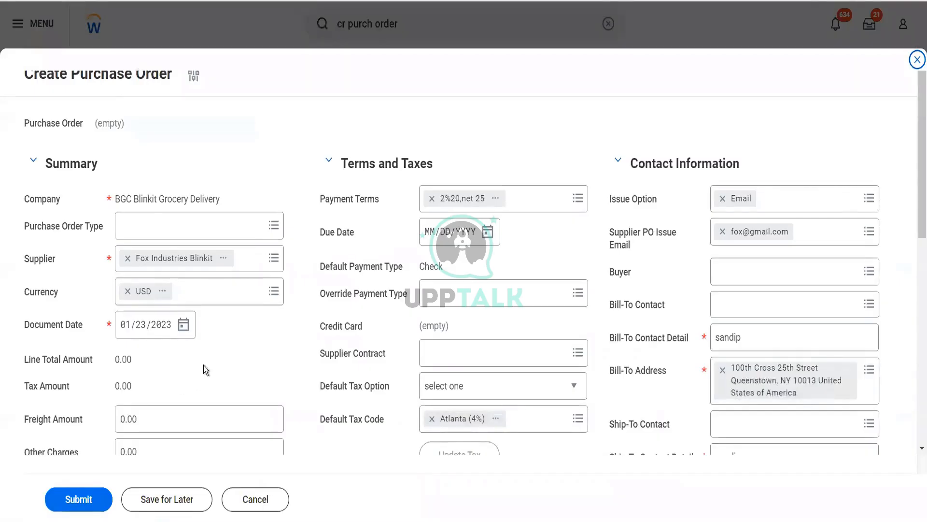
# Clear the default tax code and add a new goods line to the purchase order
pyautogui.scroll(-3, 204, 365)
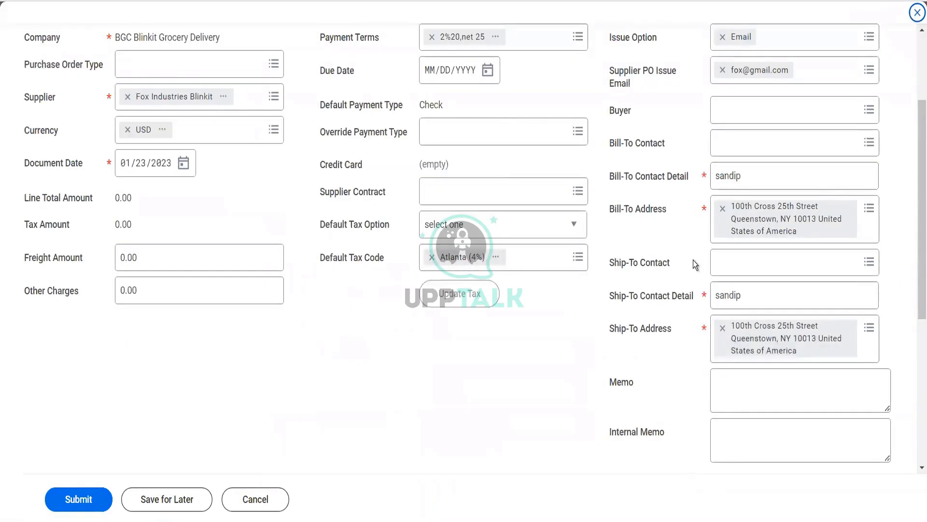
pyautogui.click(431, 257)
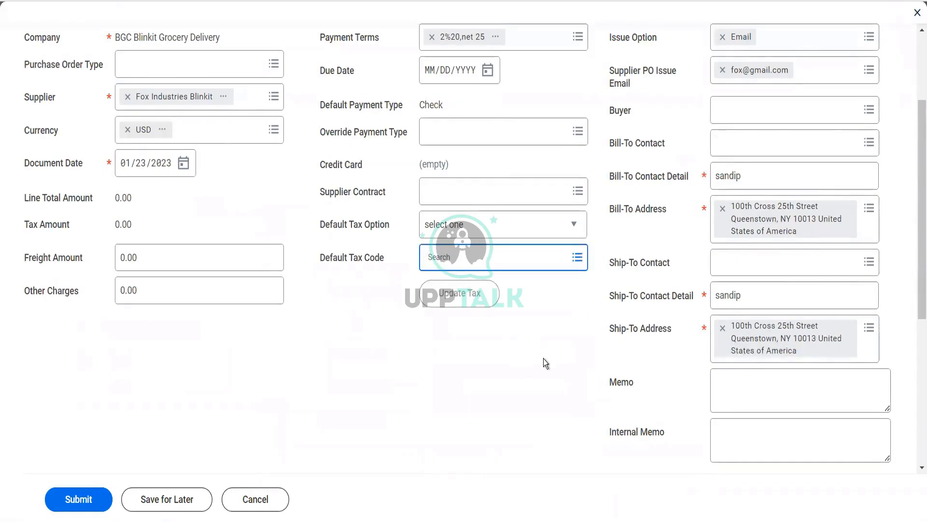
pyautogui.scroll(-5, 543, 363)
pyautogui.scroll(-1, 543, 363)
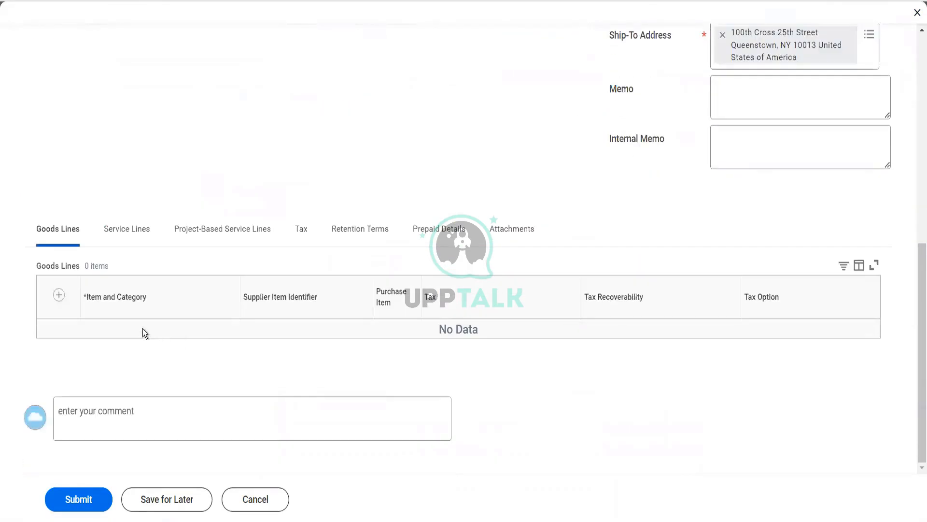
pyautogui.click(59, 295)
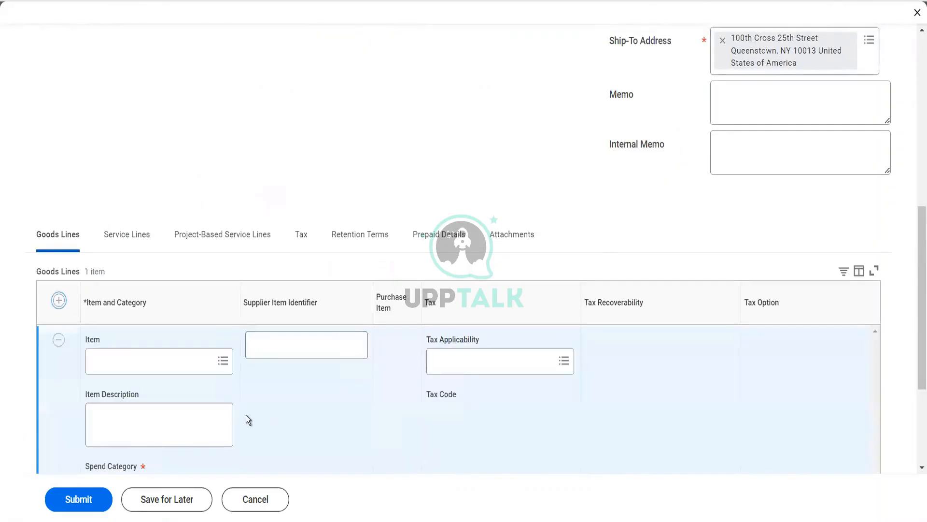
pyautogui.scroll(-4, 144, 326)
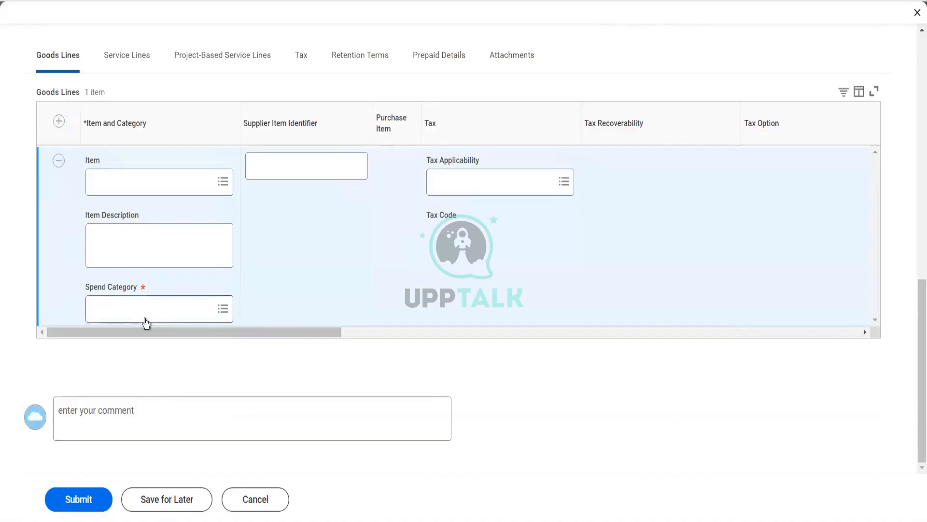
# Set the goods line's spend category to Software Chips
pyautogui.click(145, 317)
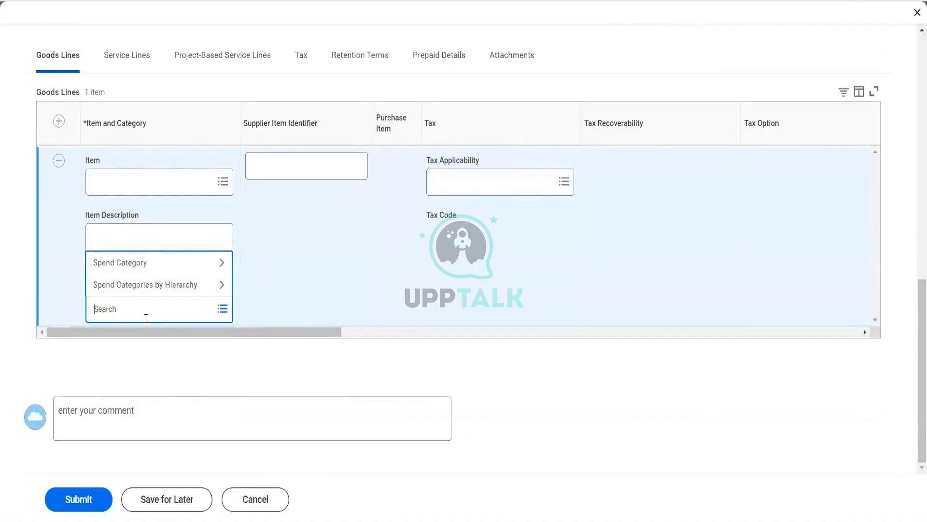
pyautogui.write('chip')
pyautogui.press('Return')
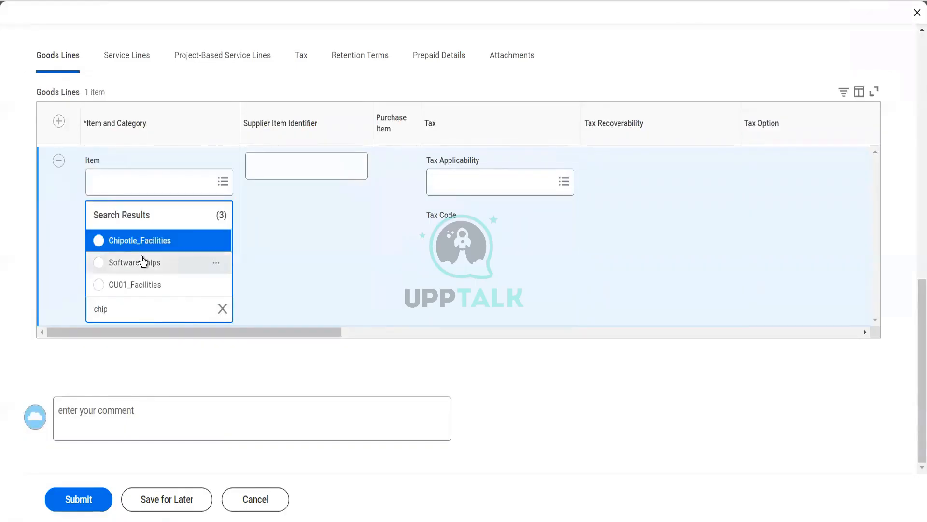
pyautogui.click(143, 262)
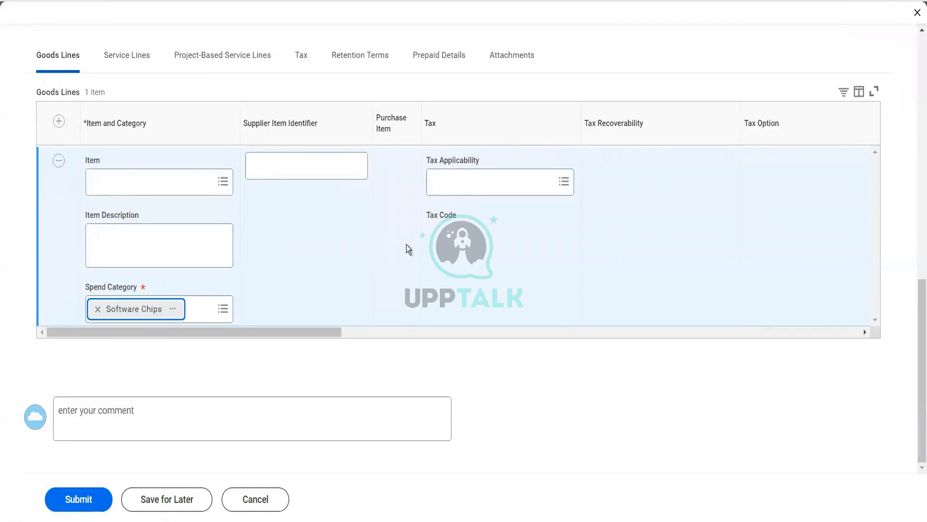
# Set the goods line's quantity to 1 and its unit of measure to Each
pyautogui.hscroll(7, 407, 244)
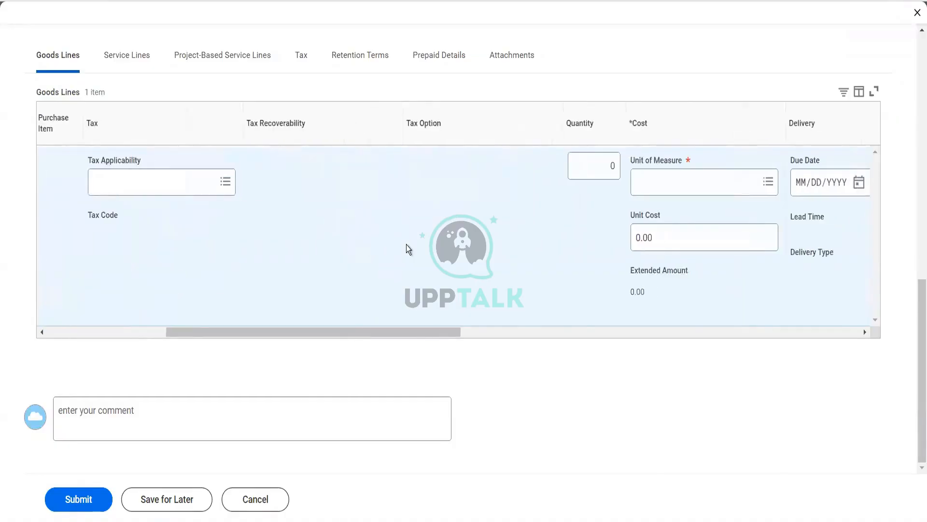
pyautogui.hscroll(2, 406, 244)
pyautogui.click(515, 163)
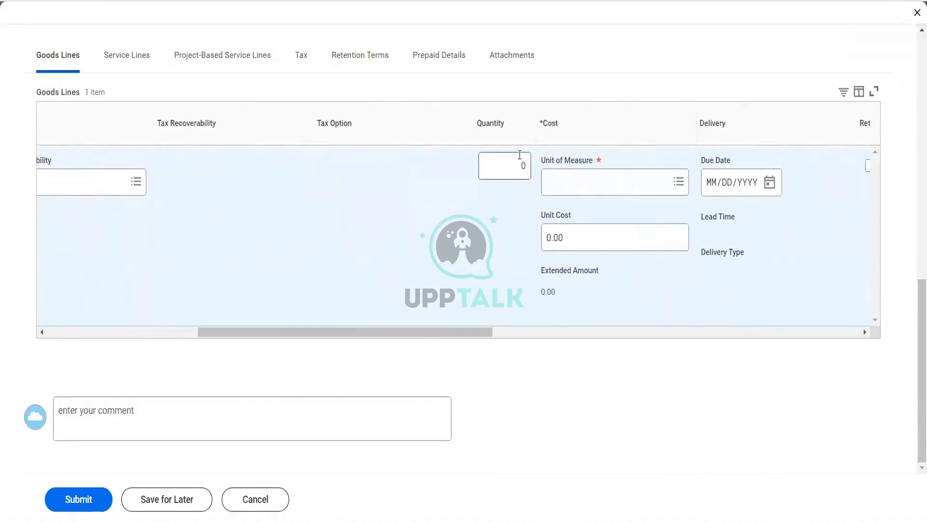
pyautogui.write('1')
pyautogui.click(546, 170)
pyautogui.write('each')
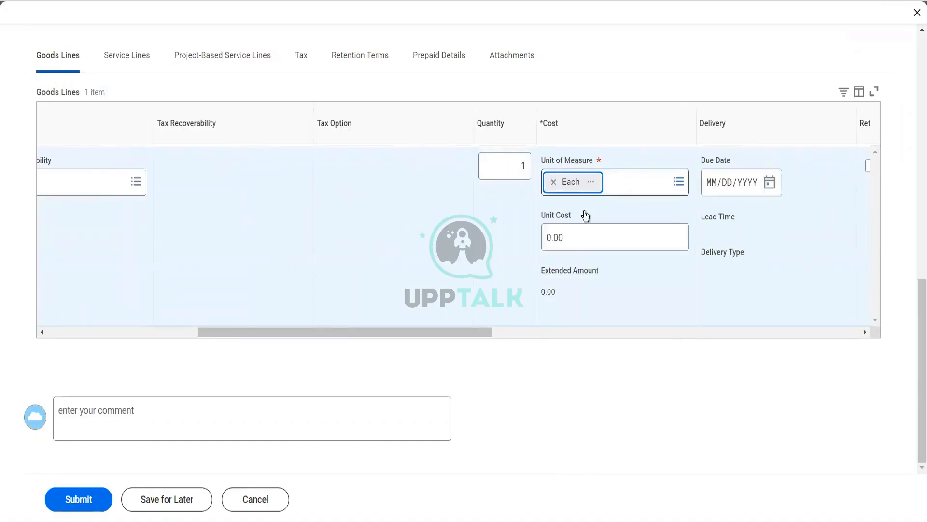
# Set the goods line's unit cost to 12,000 and submit the purchase order
pyautogui.click(579, 237)
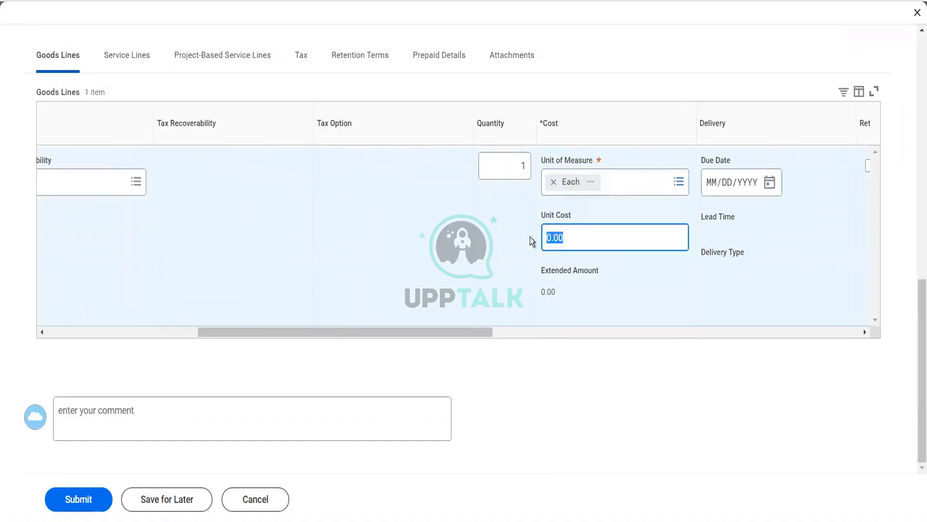
pyautogui.write('12000')
pyautogui.press('Tab')
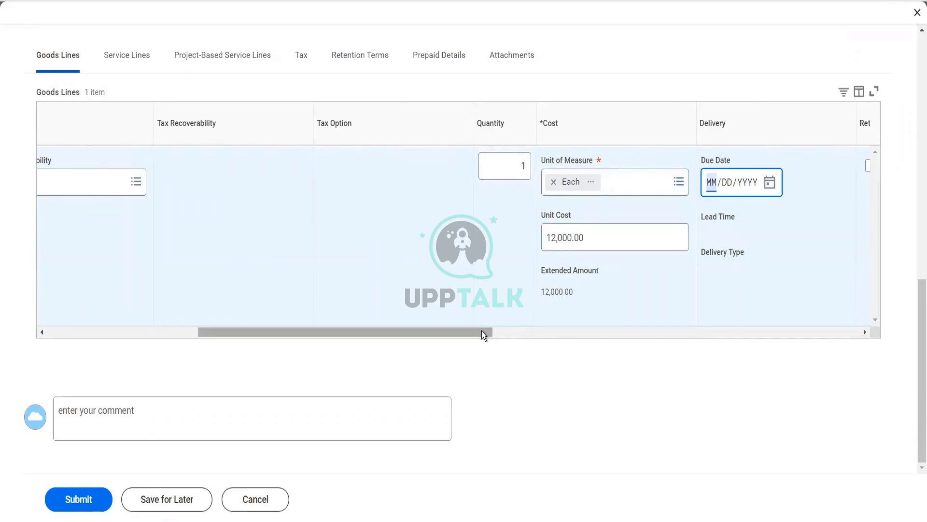
pyautogui.moveTo(482, 331); pyautogui.dragTo(855, 292)
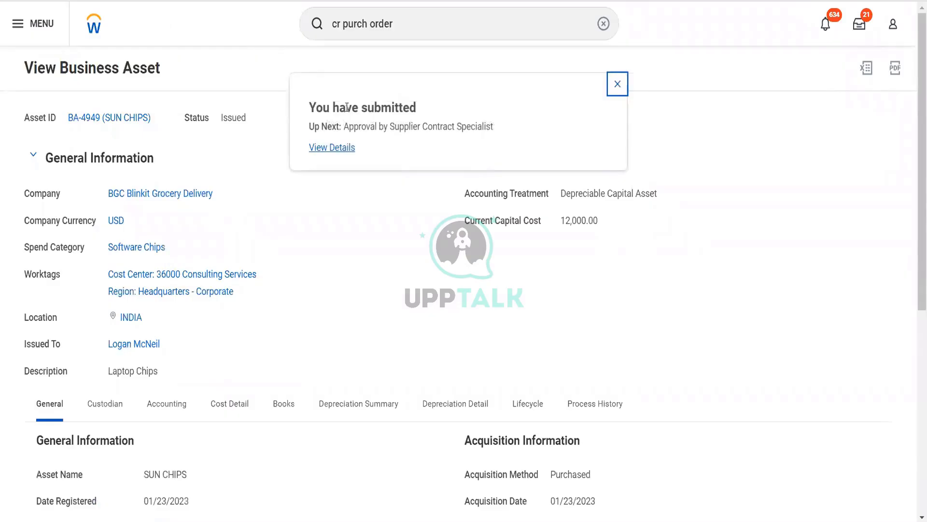
# Open the submission details of the purchase order and review its process history
pyautogui.click(345, 148)
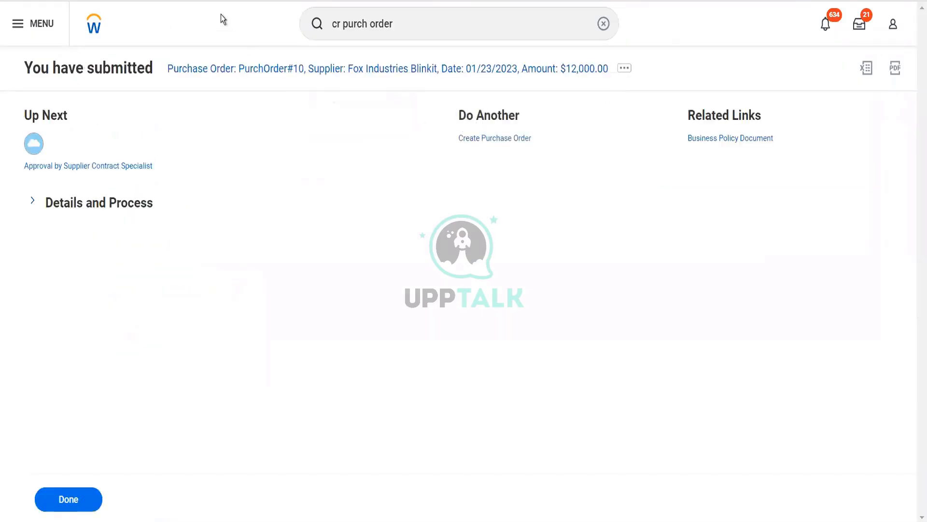
pyautogui.click(148, 209)
pyautogui.click(97, 360)
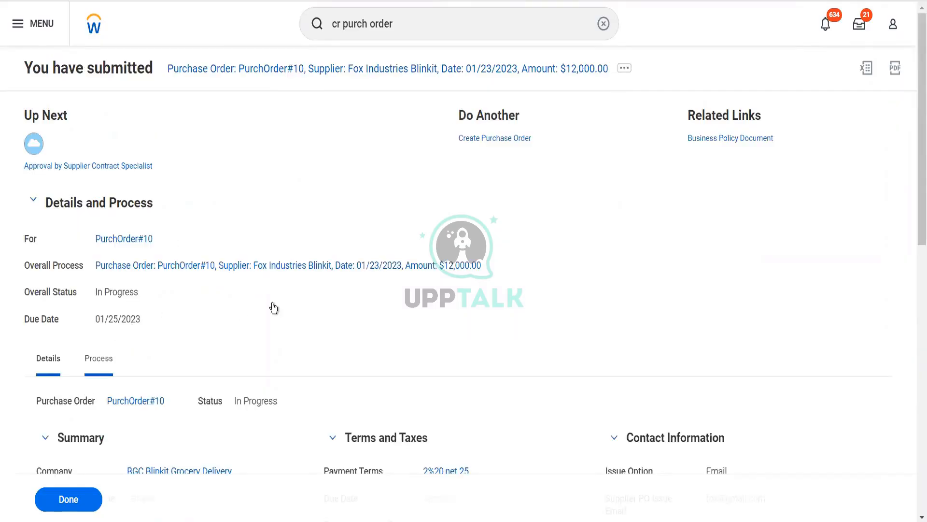
pyautogui.scroll(-2, 274, 307)
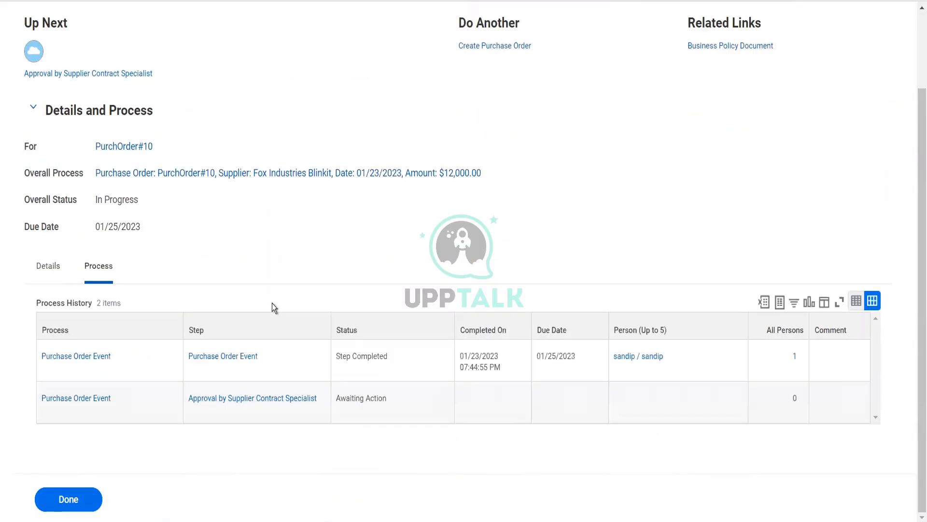
pyautogui.scroll(2, 236, 230)
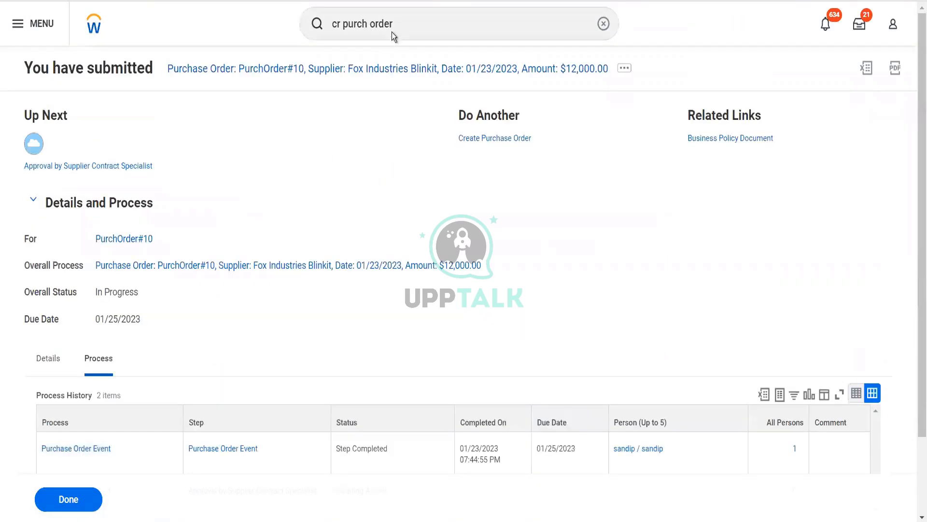
# Find and open the Reassign Tasks task
pyautogui.click(394, 31)
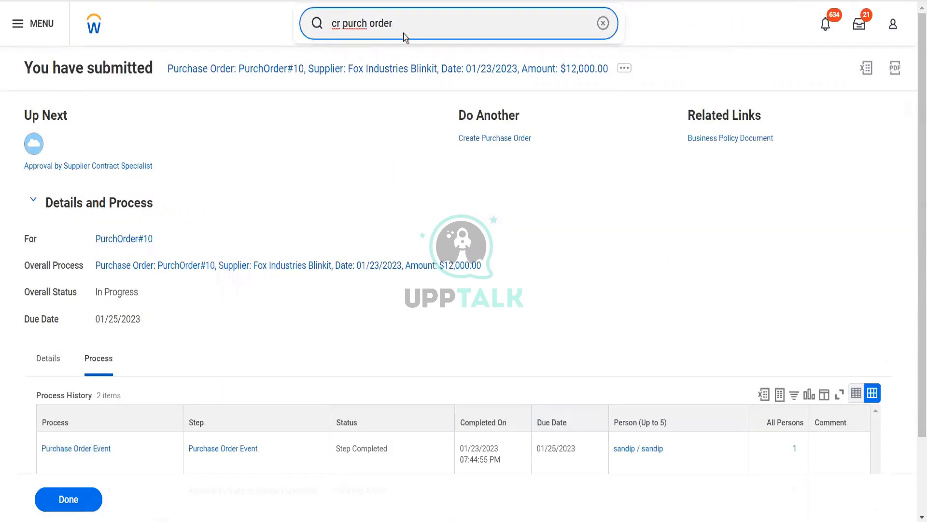
pyautogui.hotkey('ctrl', 'a')
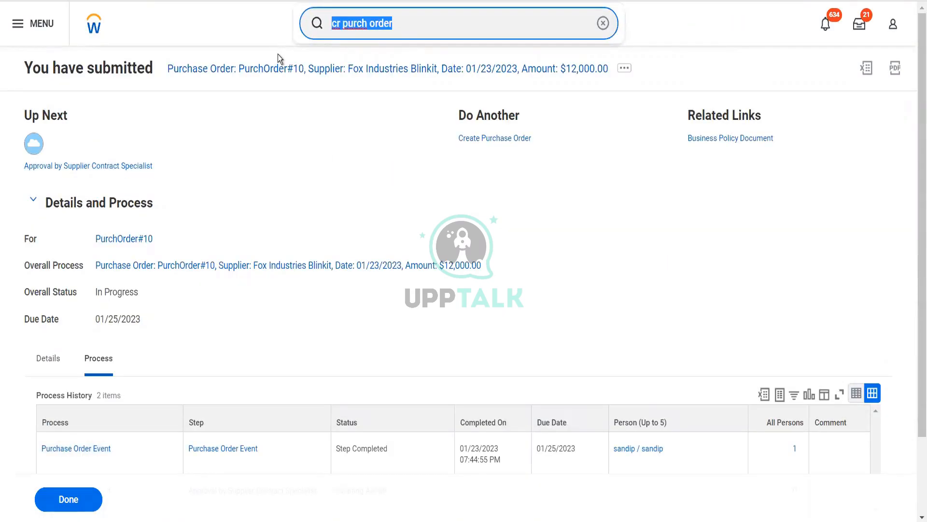
pyautogui.write('reass task')
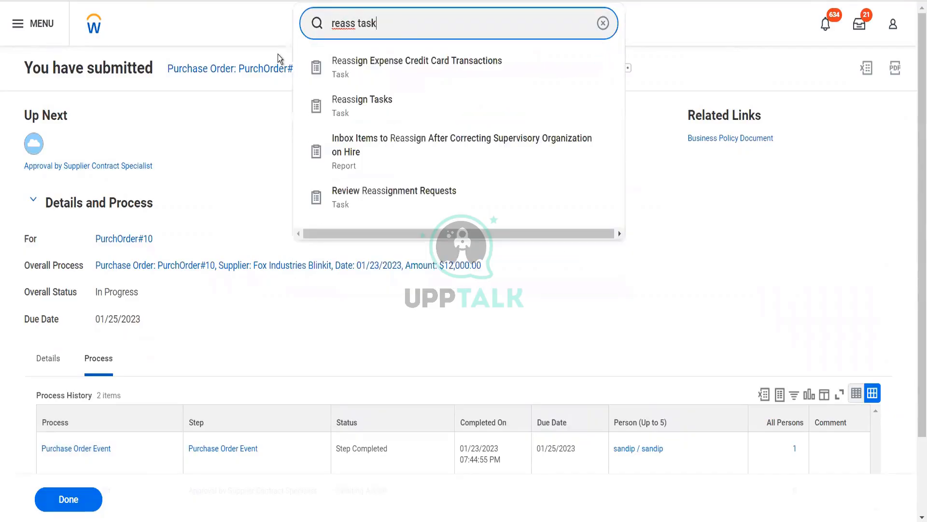
pyautogui.click(350, 75)
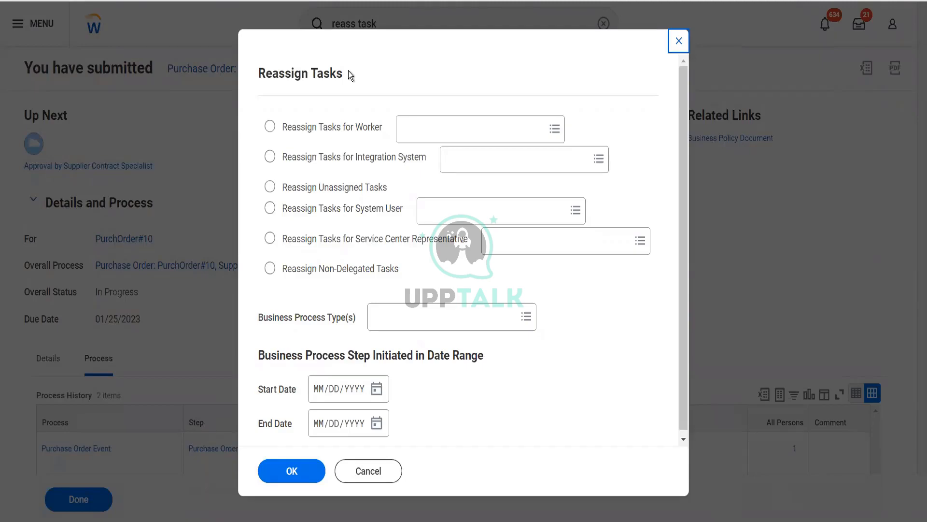
# List the unassigned tasks for the Purchase Order Event business process type for reassignment
pyautogui.click(362, 193)
pyautogui.click(413, 328)
pyautogui.write('p')
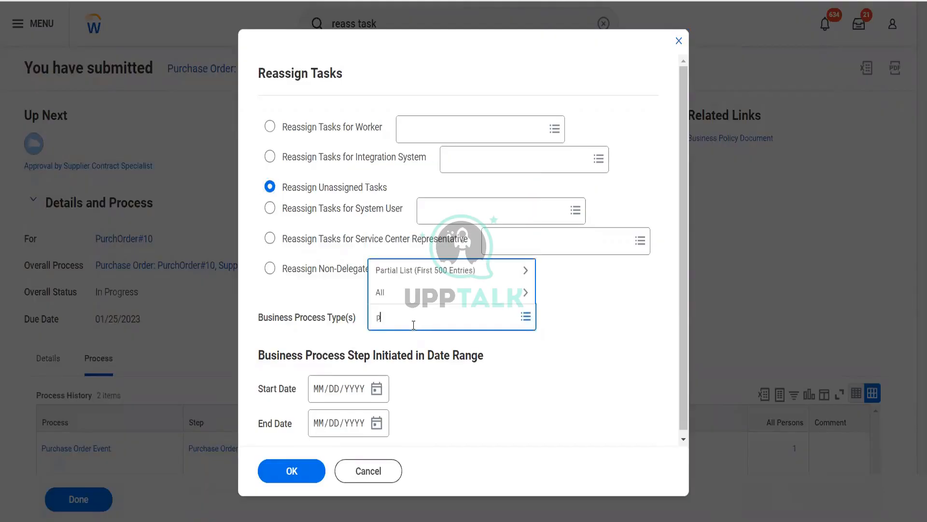
pyautogui.write('urch p')
pyautogui.write('rder')
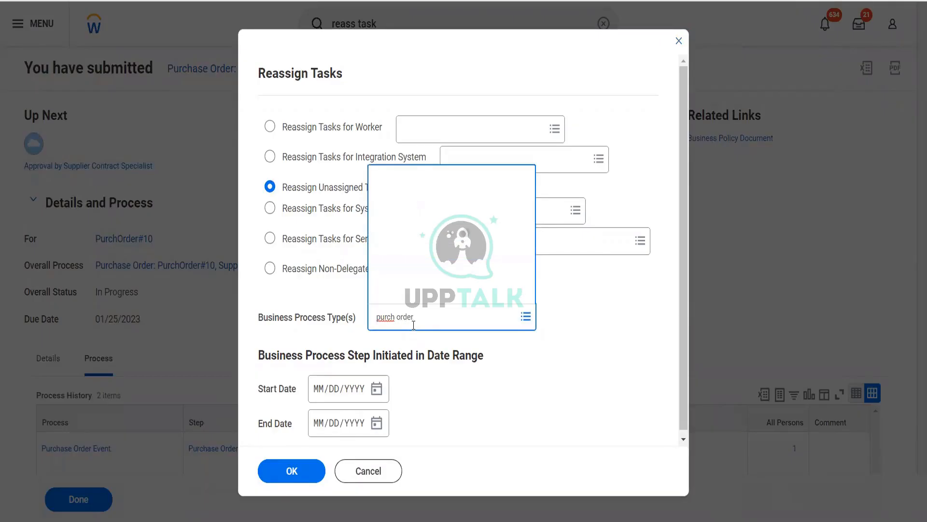
pyautogui.press('Return')
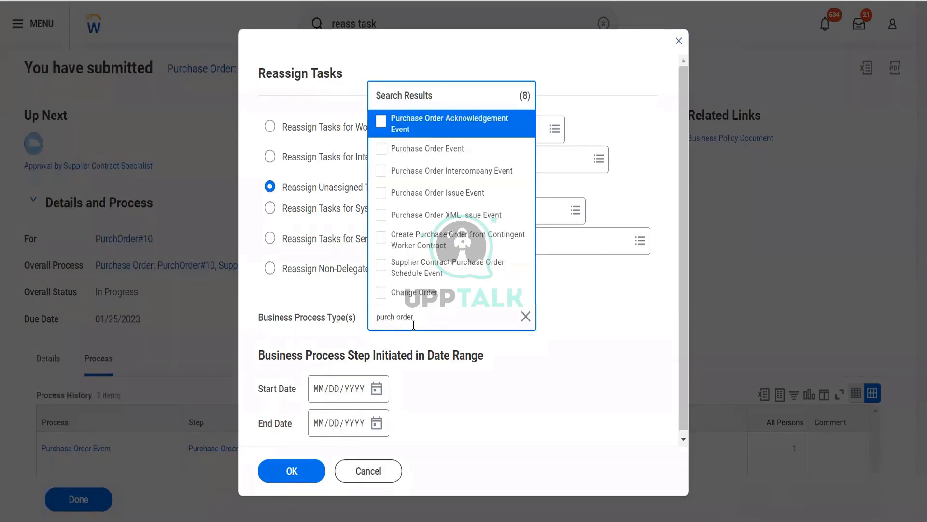
pyautogui.click(456, 150)
pyautogui.click(472, 408)
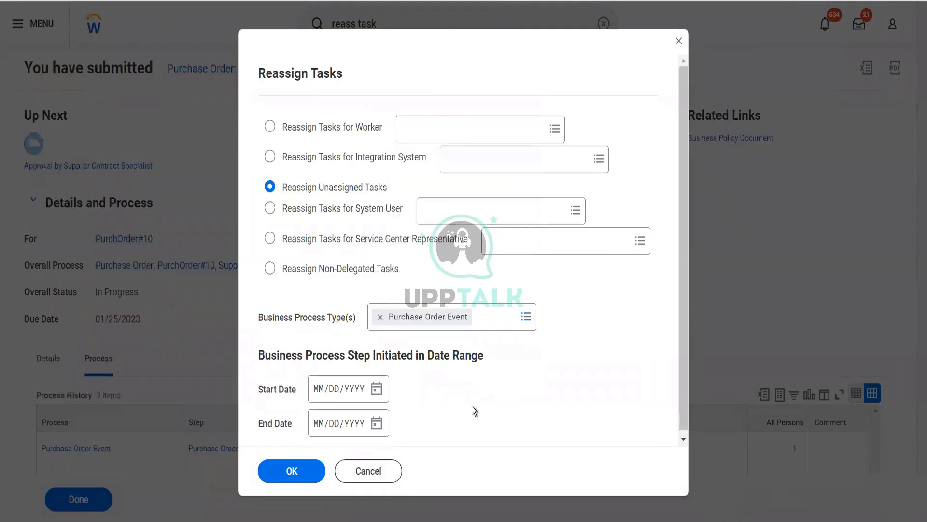
pyautogui.click(306, 471)
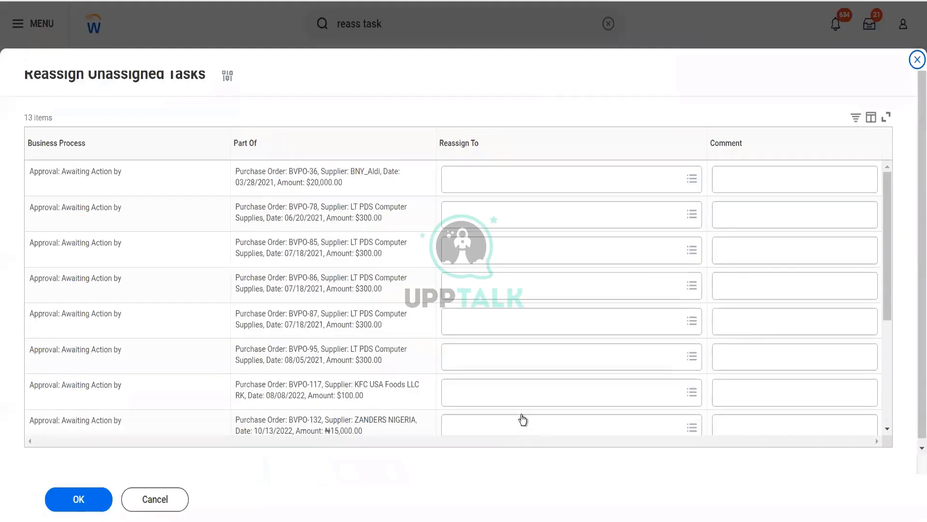
# Reassign the approval of the $12,000 Fox Industries Blinkit purchase order to the chosen worker with the comment "To approve"
pyautogui.scroll(-5, 522, 419)
pyautogui.click(523, 419)
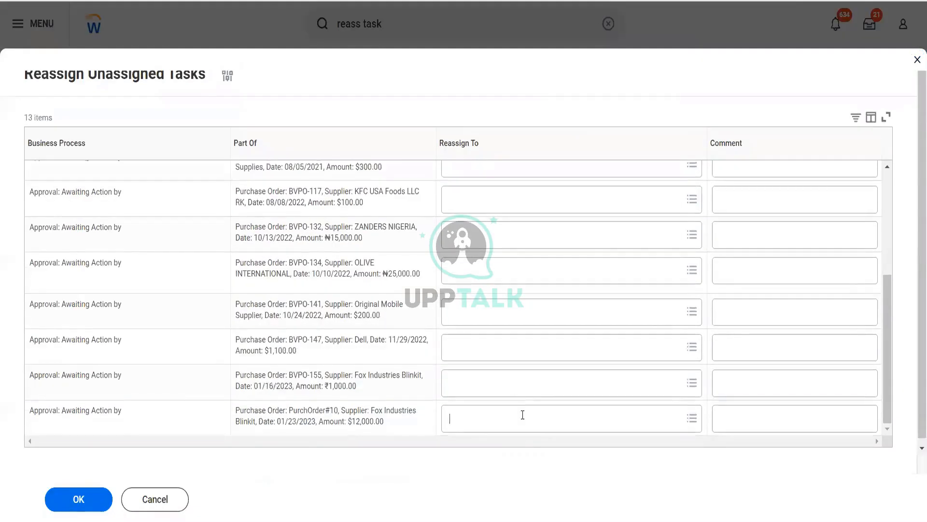
pyautogui.write('logan mc')
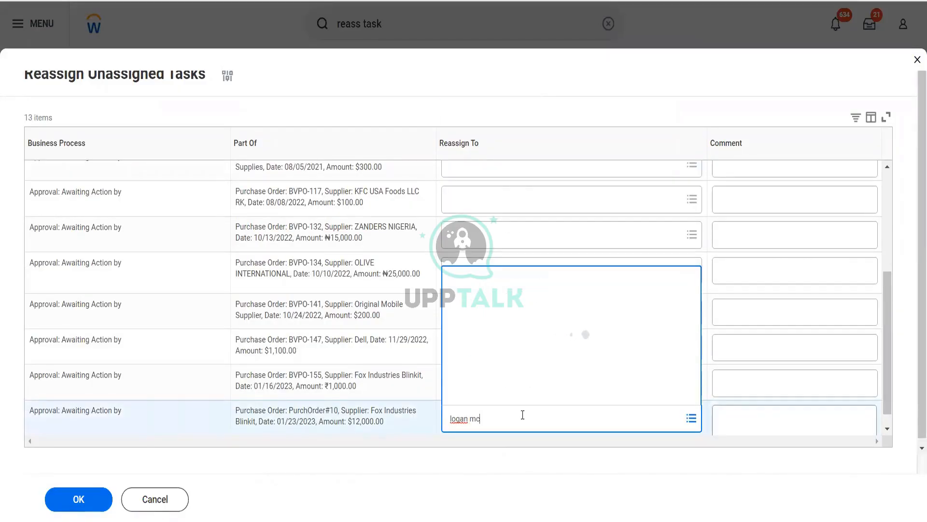
pyautogui.click(542, 146)
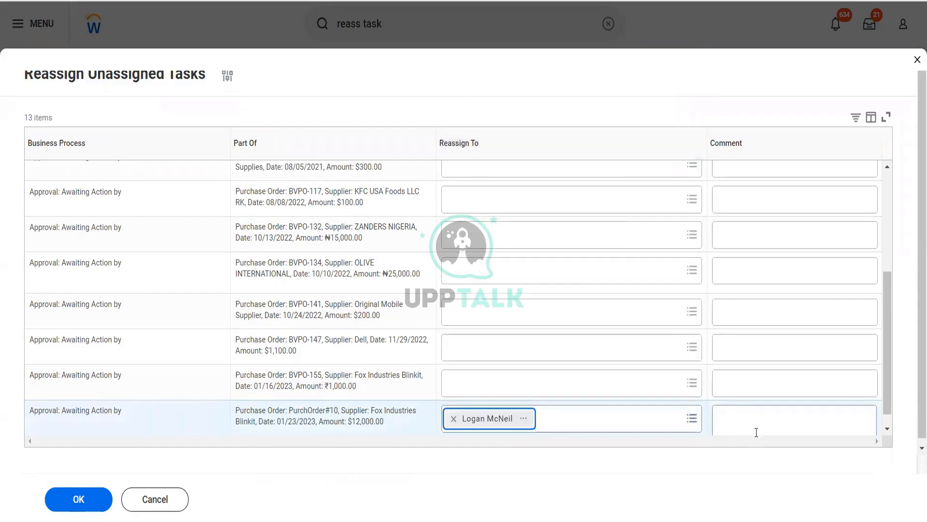
pyautogui.click(755, 429)
pyautogui.write('To approve')
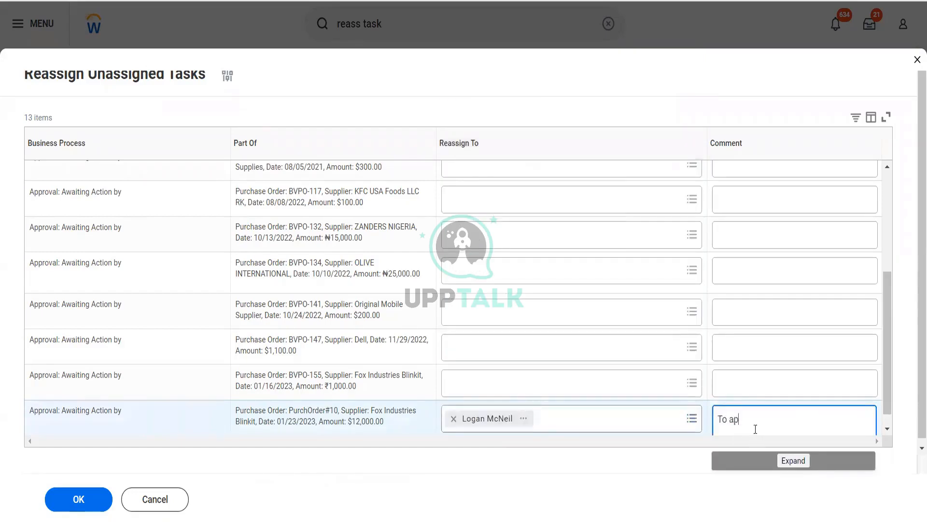
pyautogui.click(106, 493)
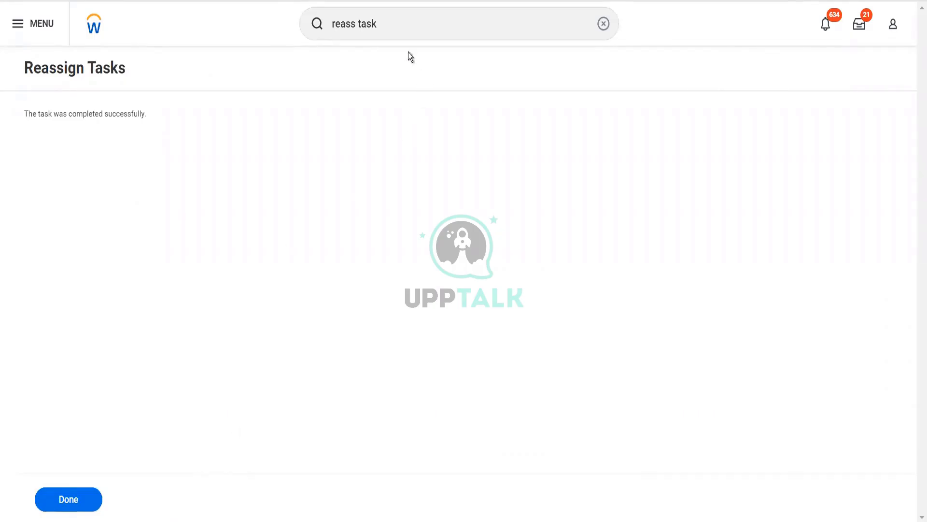
# Find and open the Start Proxy task
pyautogui.click(389, 23)
pyautogui.hotkey('ctrl', 'a')
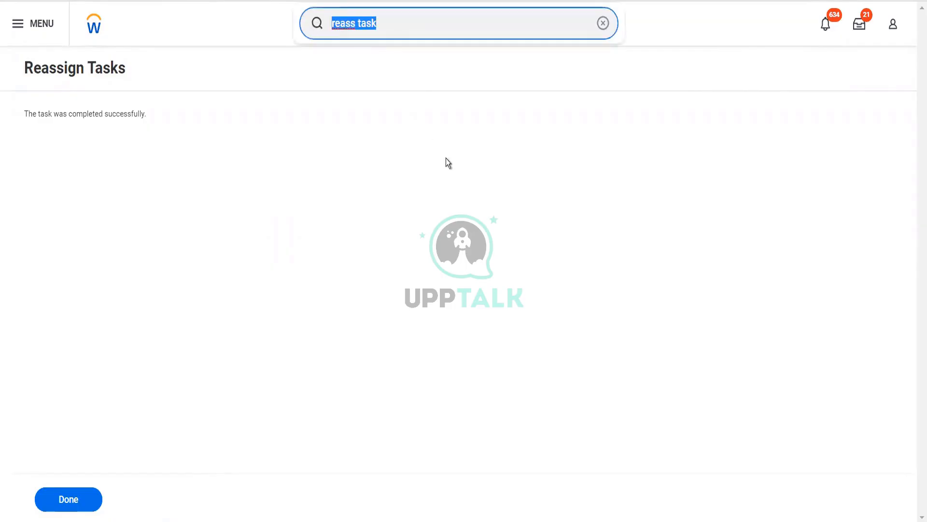
pyautogui.write('start pro')
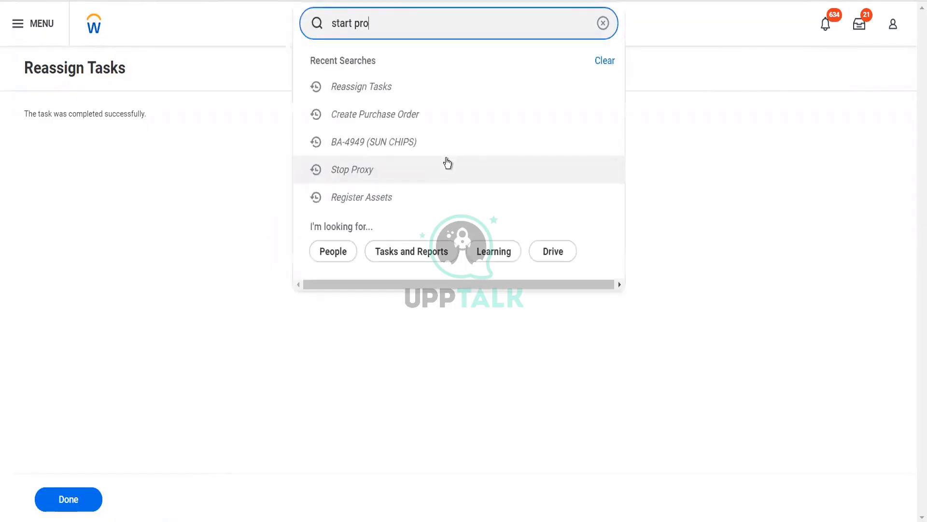
pyautogui.write('x')
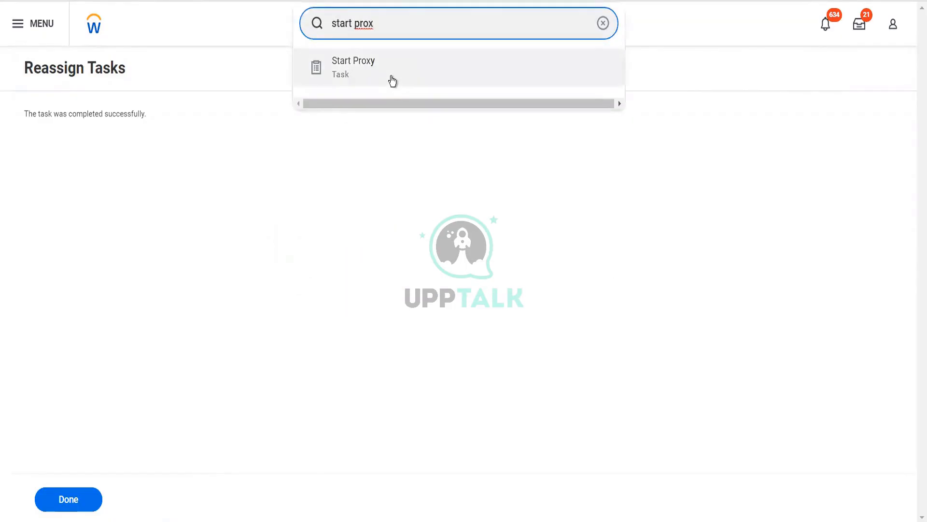
pyautogui.click(390, 77)
# Start the proxy session as the assigned approver and approve the $12,000 Fox Industries Blinkit purchase order from the inbox
pyautogui.click(135, 130)
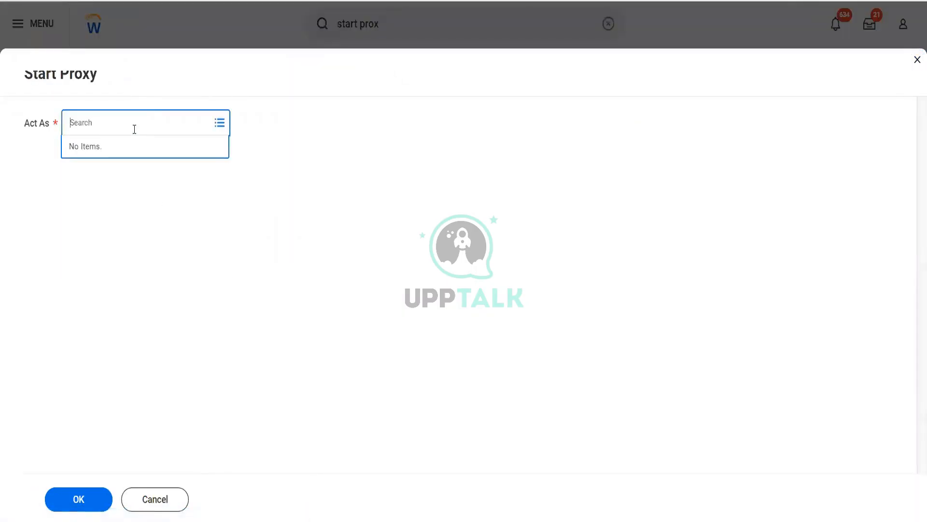
pyautogui.write('logan mc')
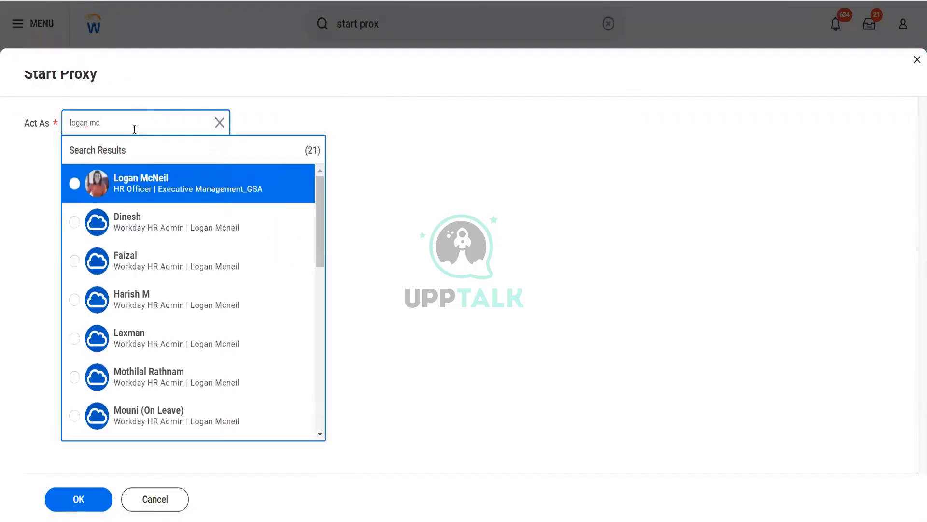
pyautogui.click(144, 174)
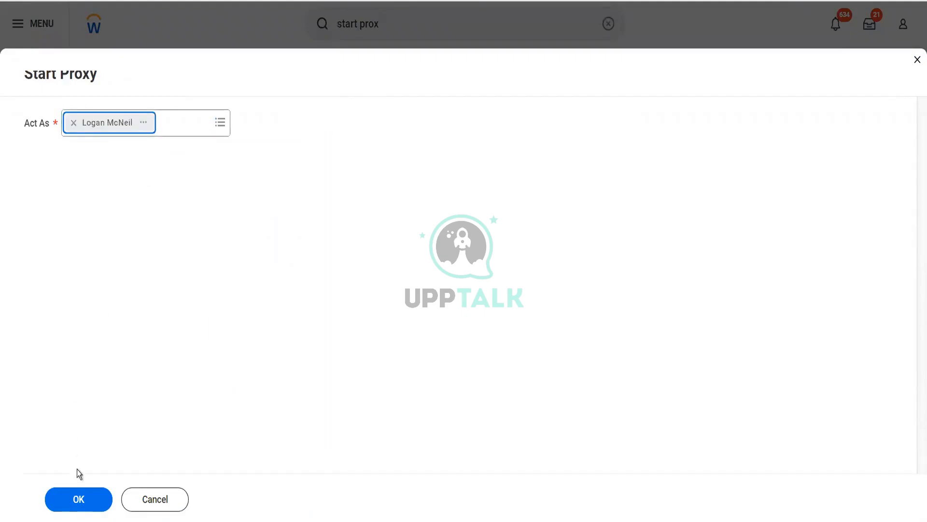
pyautogui.click(79, 499)
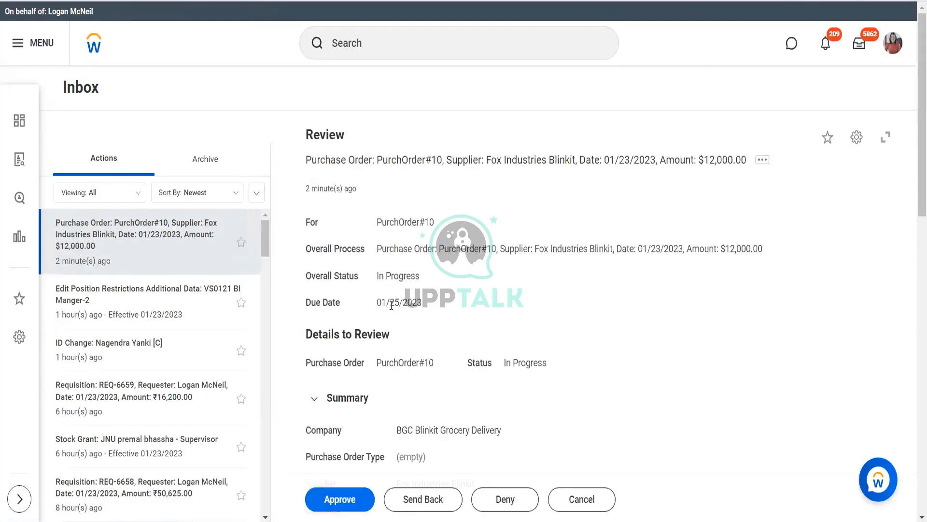
pyautogui.click(341, 501)
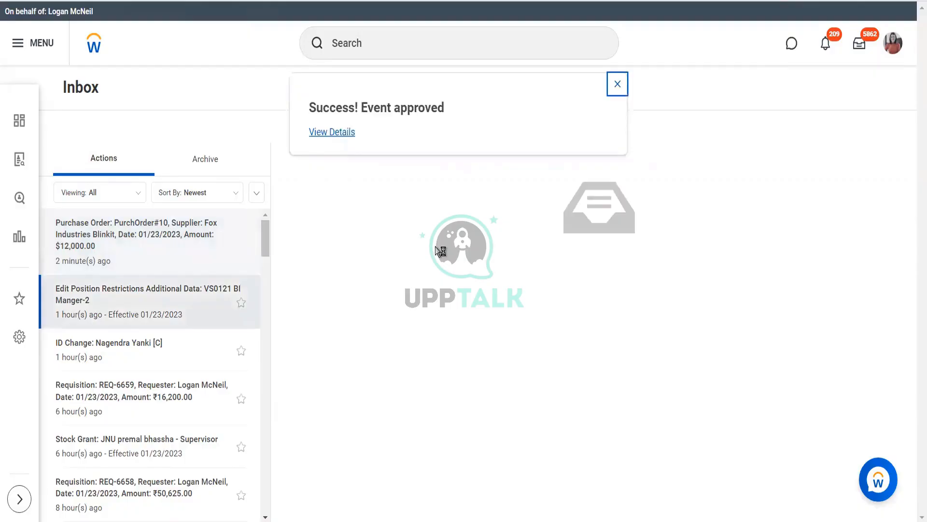
# Open the details of the approved $12,000 Fox Industries Blinkit purchase order and try to issue it by print
pyautogui.click(342, 133)
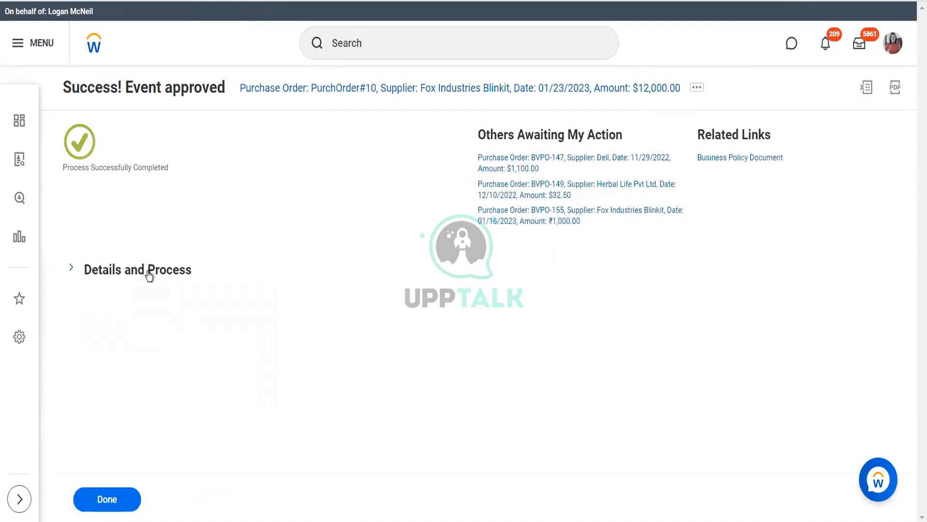
pyautogui.click(149, 276)
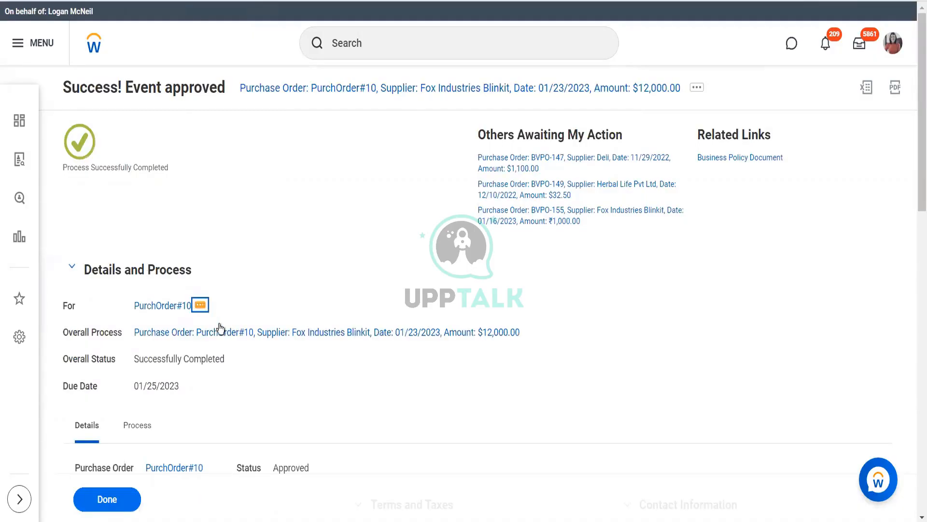
pyautogui.click(200, 305)
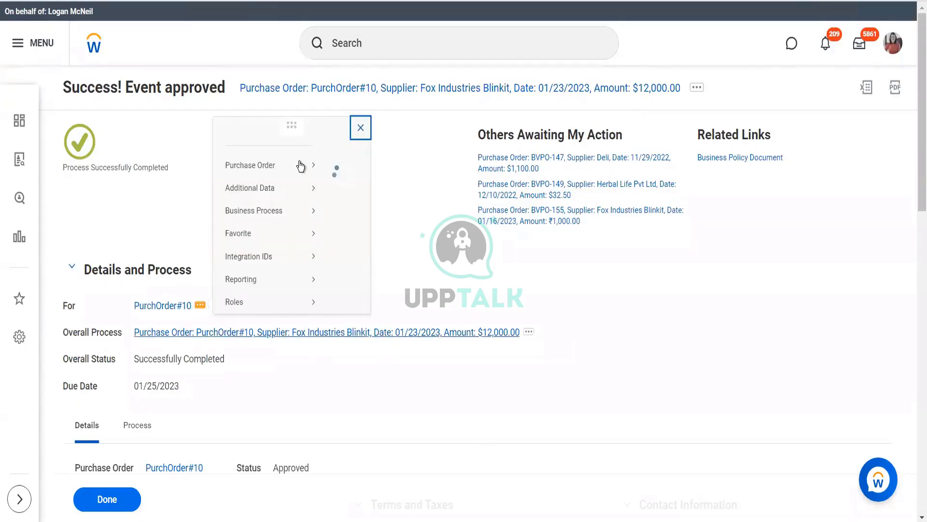
pyautogui.moveTo(310, 87)
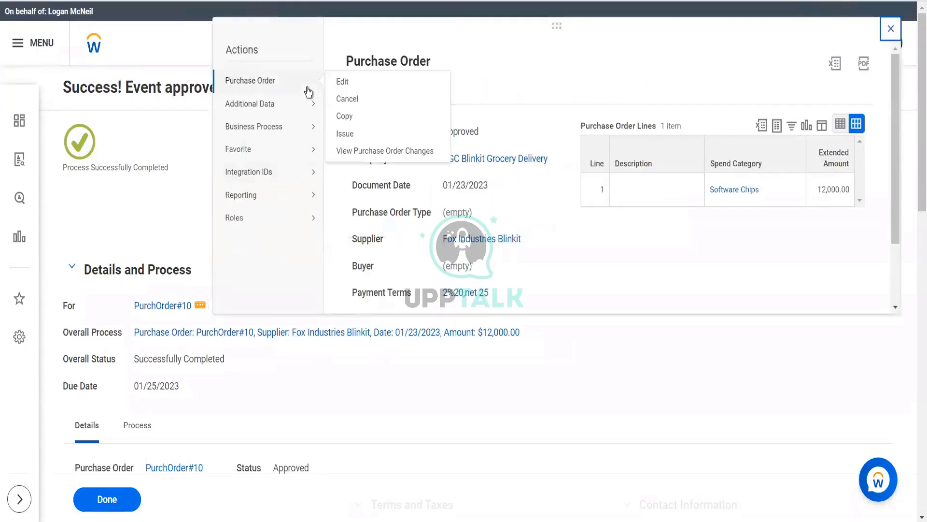
pyautogui.click(341, 134)
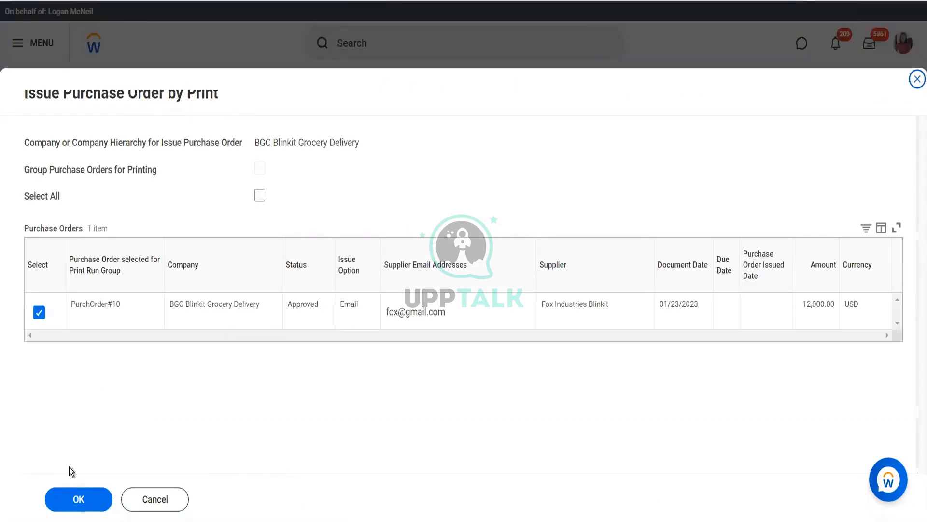
pyautogui.click(71, 501)
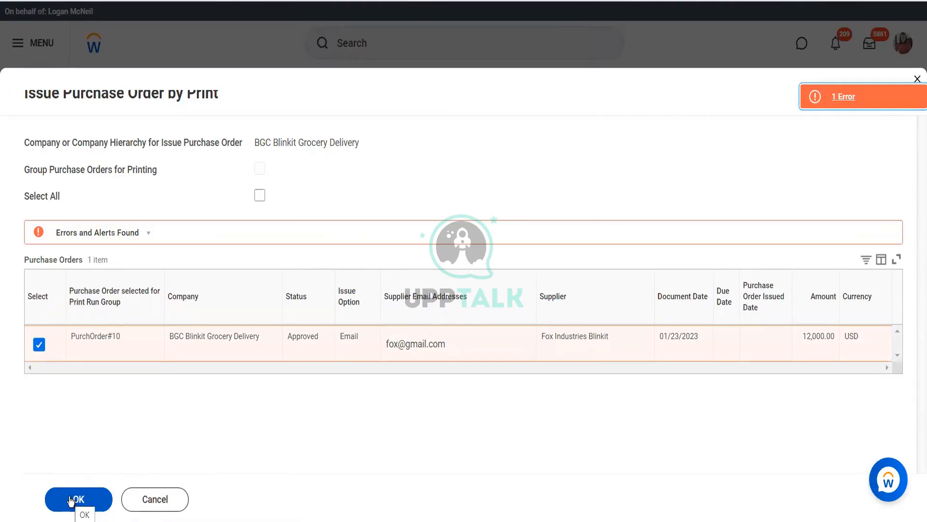
# Read the error details for the purchase order issue and cancel the issuing
pyautogui.click(858, 99)
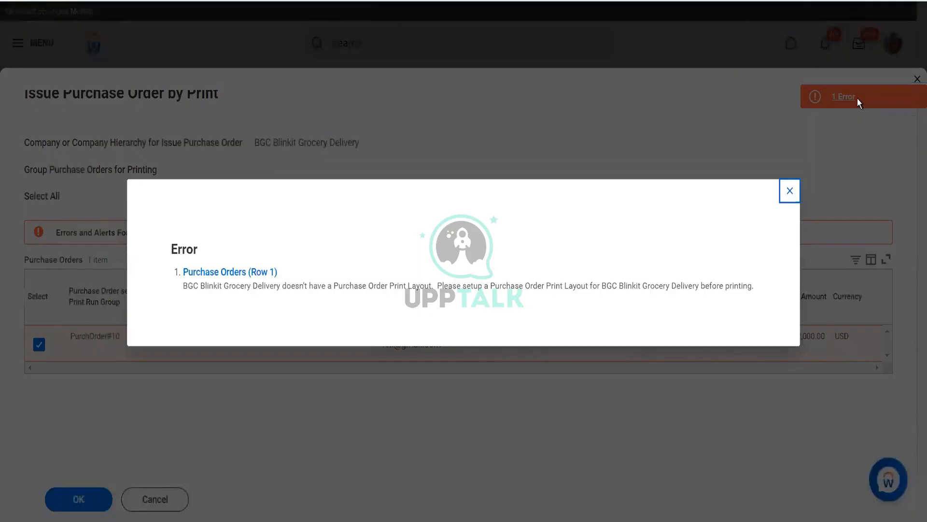
pyautogui.click(789, 203)
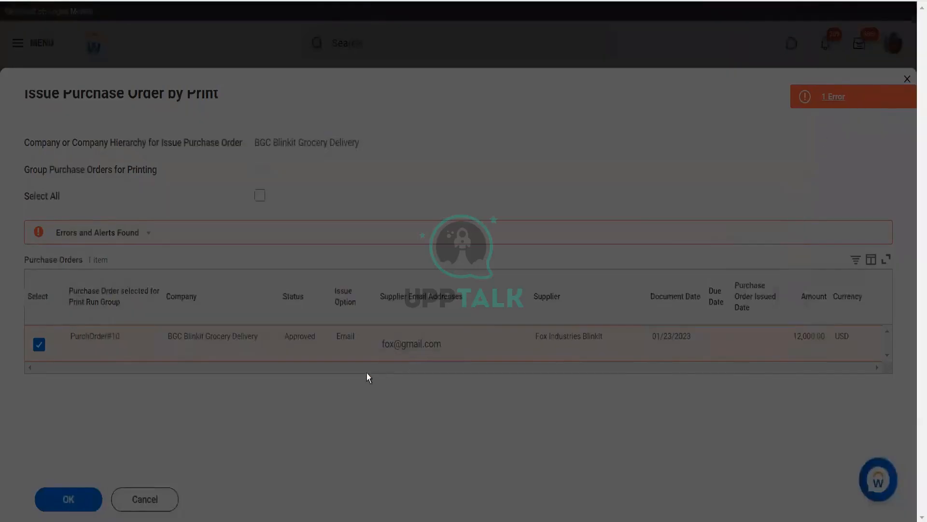
pyautogui.click(158, 507)
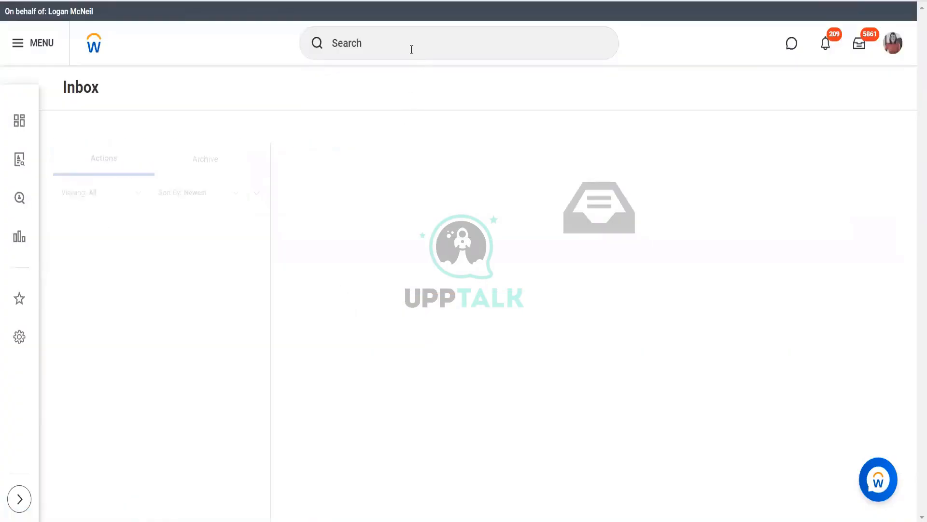
# Find and open the Create Purchase Order Print Layout task
pyautogui.click(411, 50)
pyautogui.write('cr')
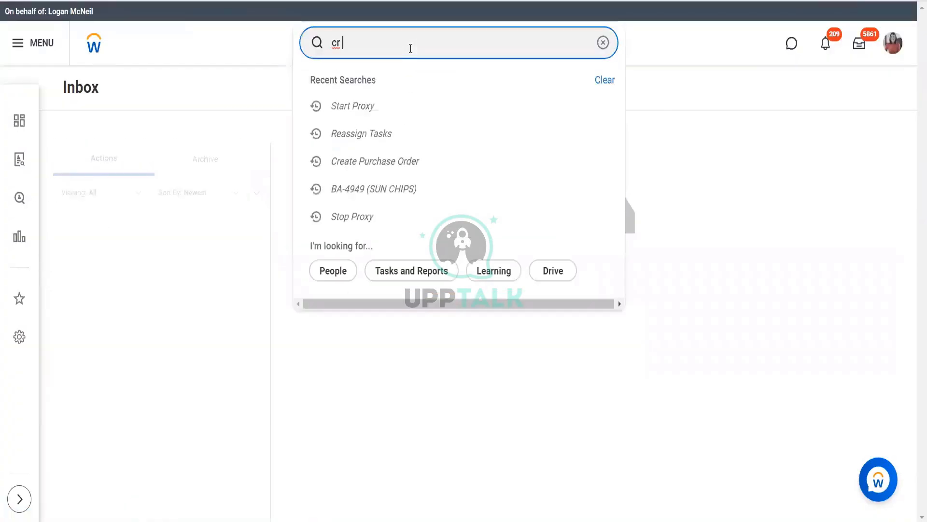
pyautogui.write(' purch order print layot')
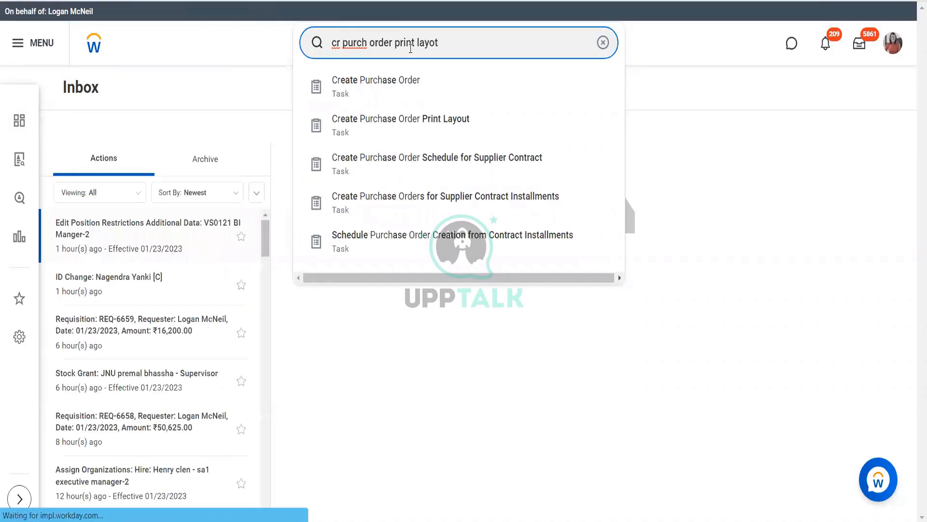
pyautogui.press('BackSpace')
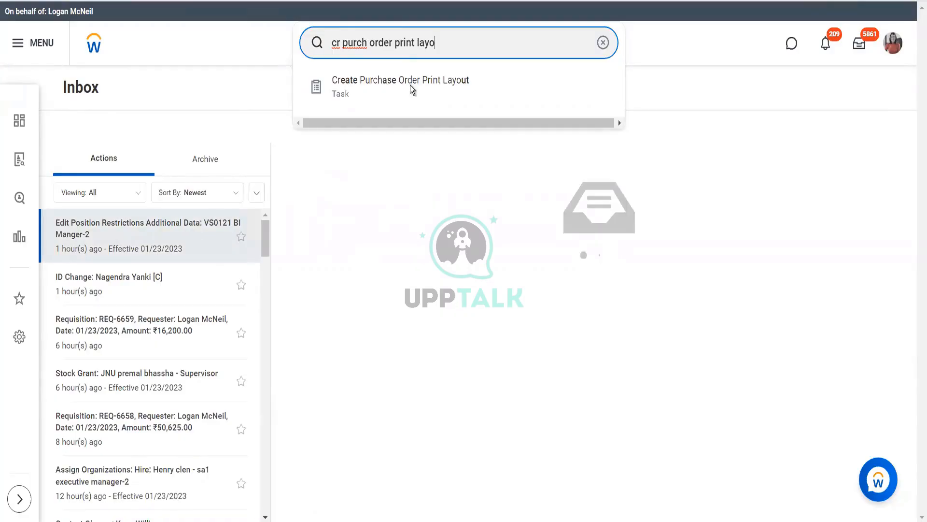
pyautogui.click(410, 85)
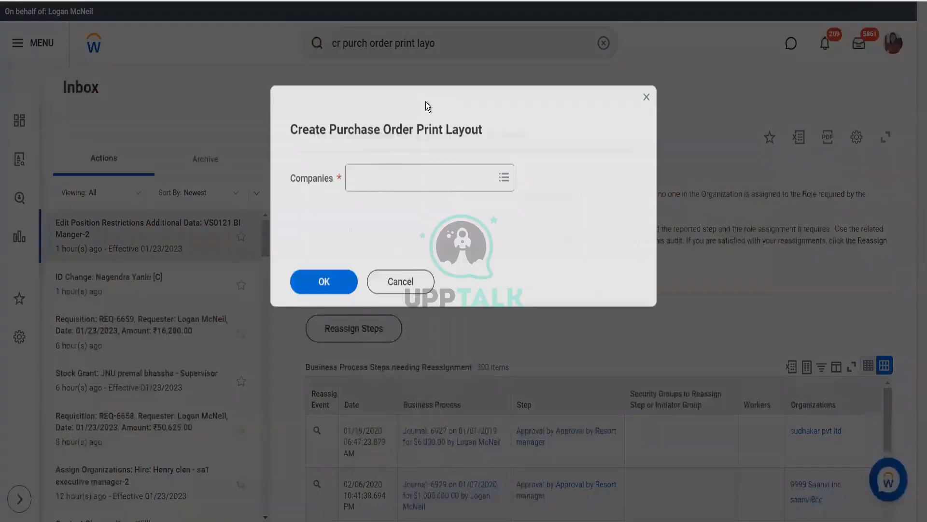
# Start a purchase order print layout for the company BGC Blinkit Grocery Delivery
pyautogui.click(393, 173)
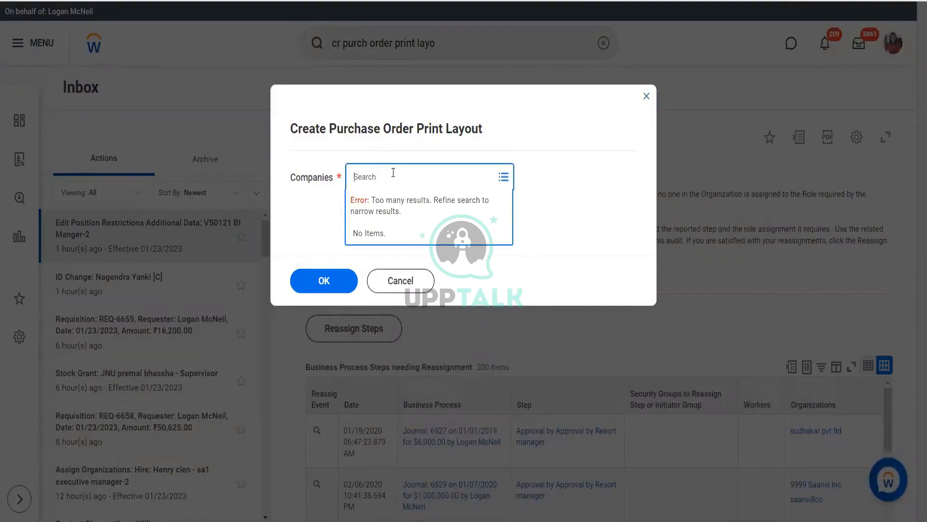
pyautogui.write('bgc')
pyautogui.press('Return')
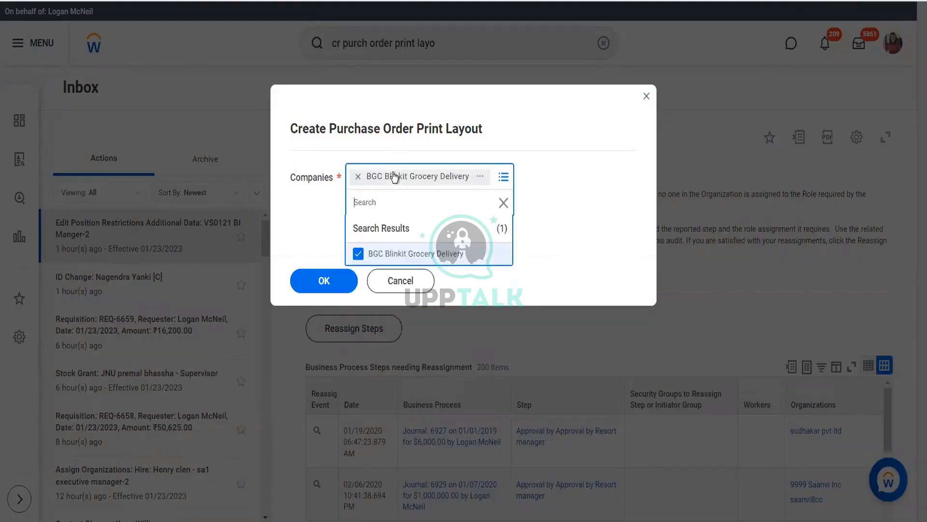
pyautogui.click(324, 279)
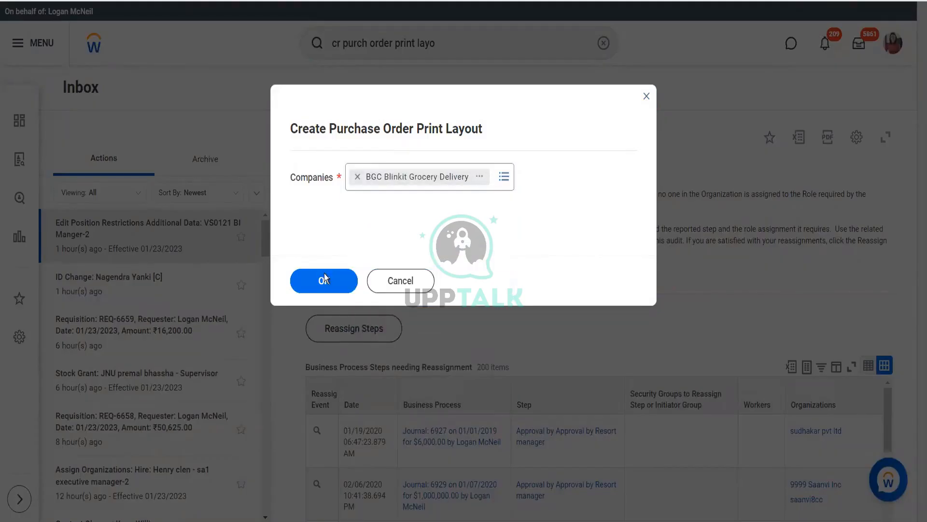
pyautogui.click(325, 279)
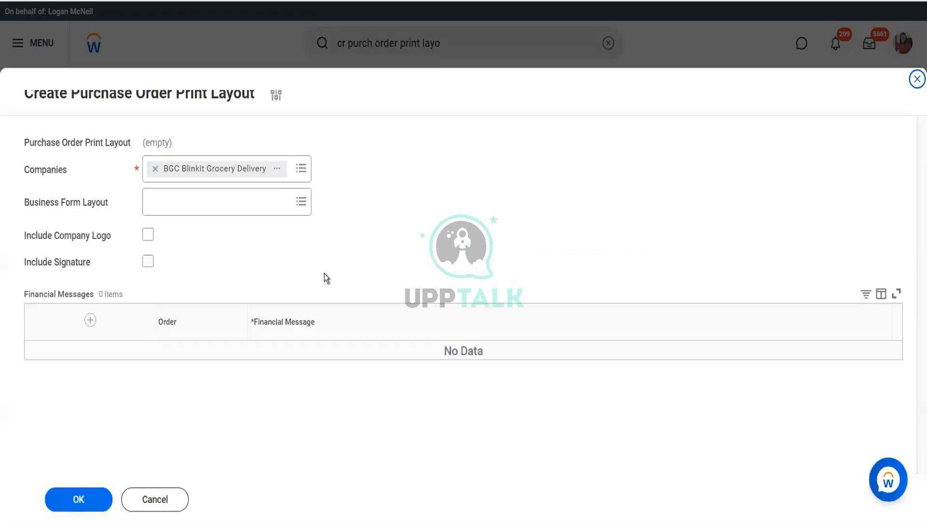
# Set the print layout's business form layout to Custom Purchase Order and save the layout
pyautogui.click(169, 203)
pyautogui.write('purch order')
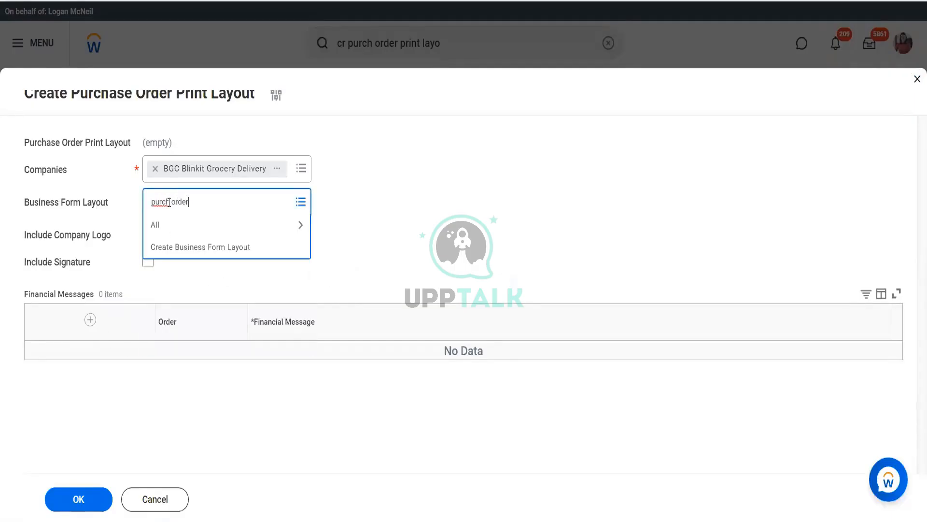
pyautogui.press('Return')
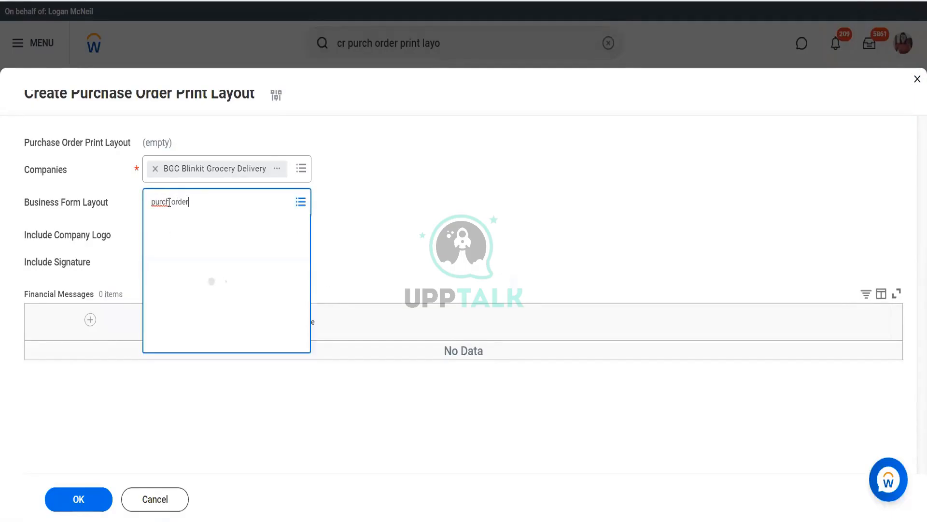
pyautogui.click(76, 504)
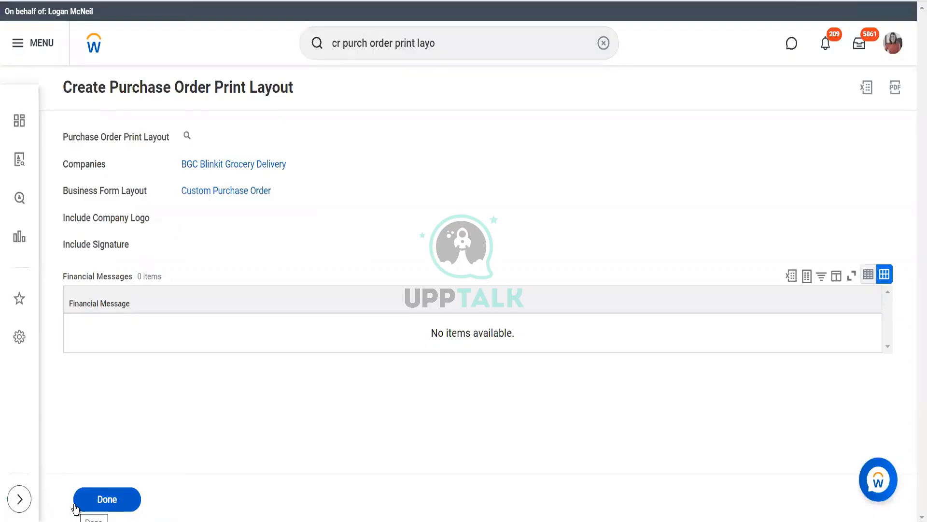
pyautogui.click(76, 506)
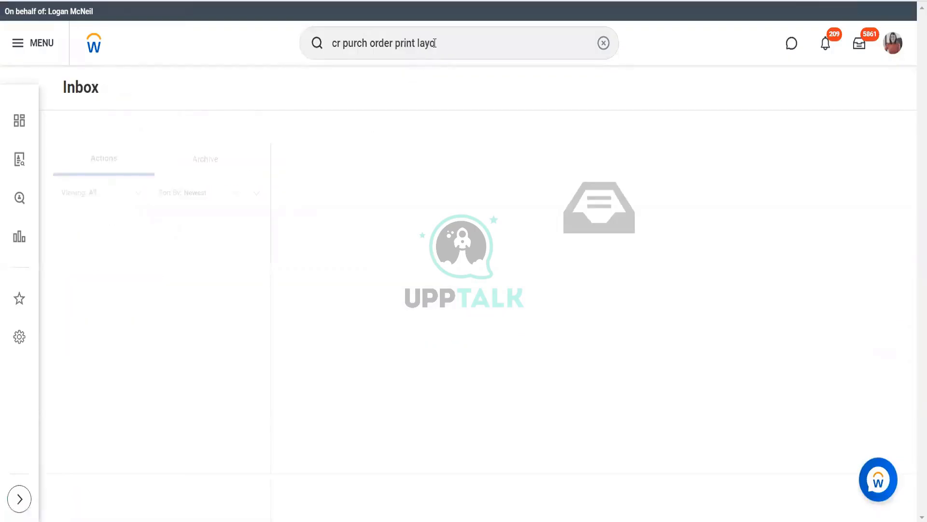
# Find and open the Find Purchase Orders report
pyautogui.moveTo(434, 43); pyautogui.dragTo(306, 52)
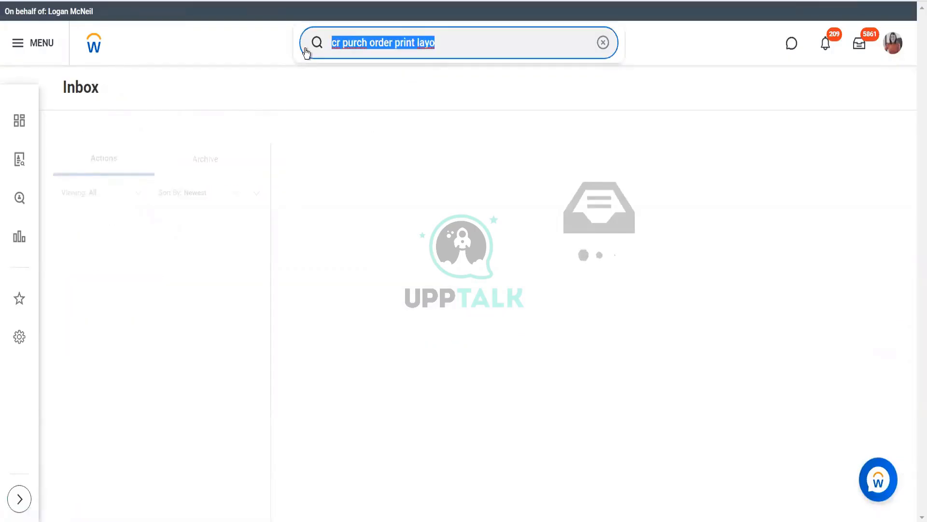
pyautogui.write('ZFInd')
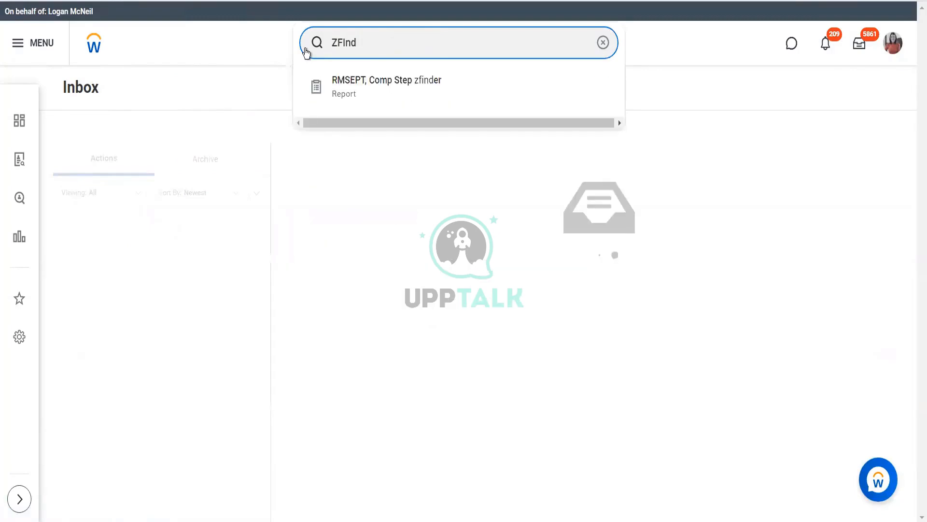
pyautogui.press('BackSpace')
pyautogui.press('BackSpace')
pyautogui.press('BackSpace')
pyautogui.press('BackSpace')
pyautogui.press('BackSpace')
pyautogui.write('Find')
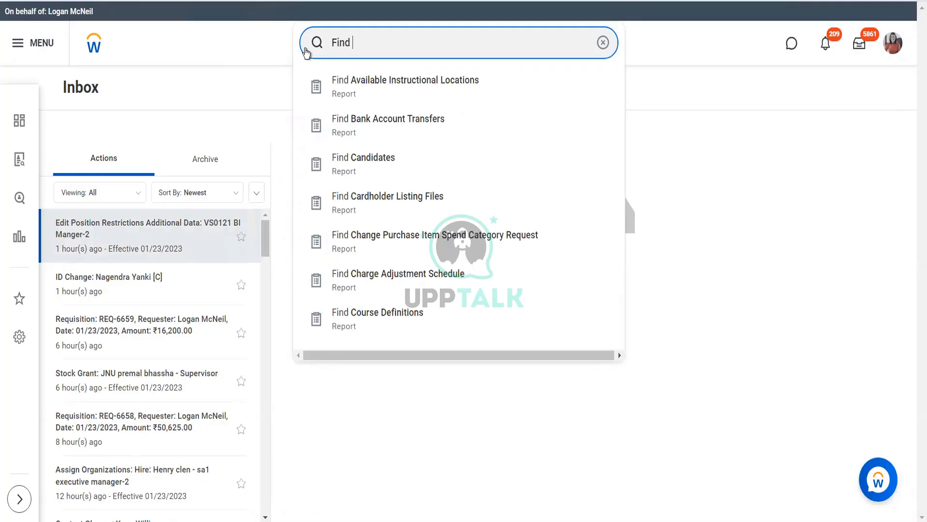
pyautogui.write('Purch or')
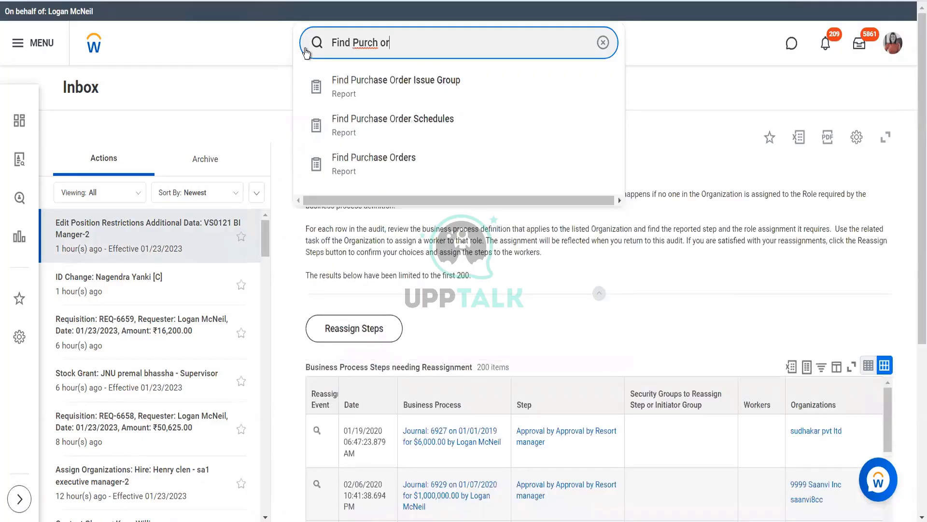
pyautogui.click(377, 167)
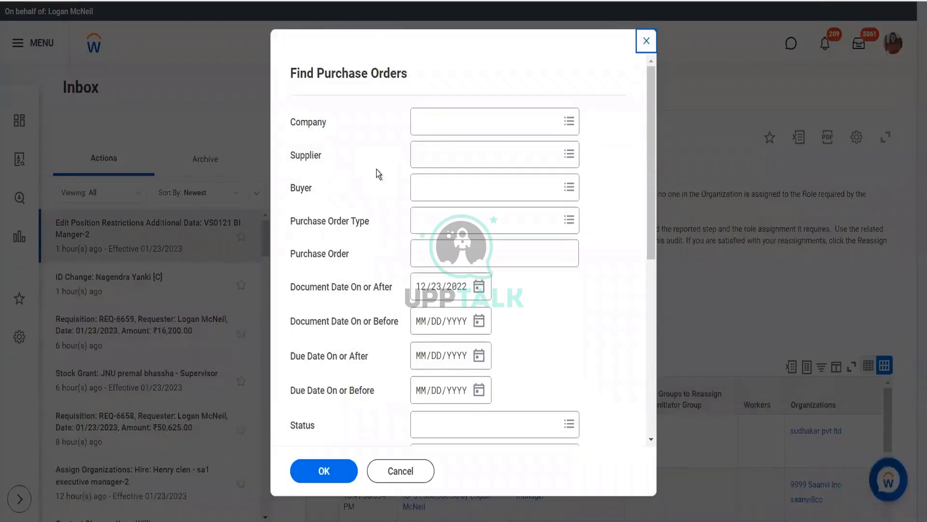
# Run the purchase order report for the company BGC Blinkit Grocery Delivery
pyautogui.click(468, 122)
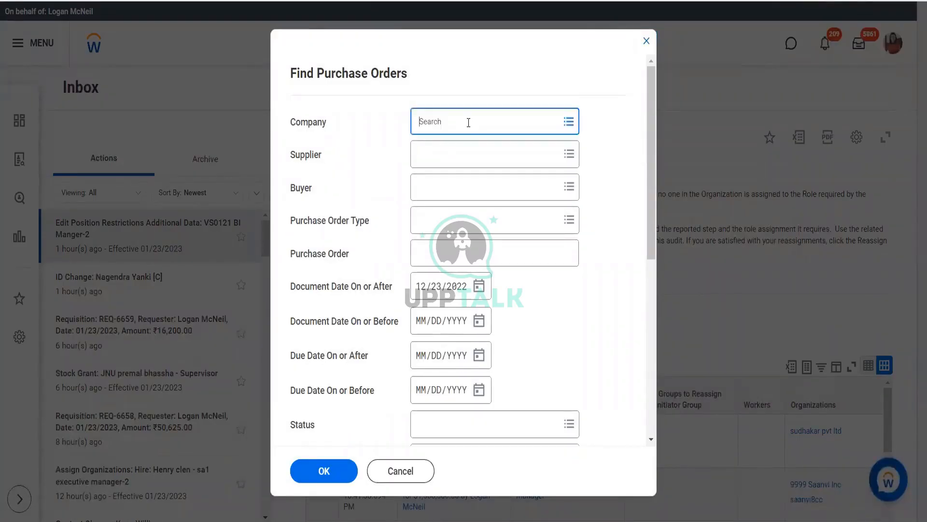
pyautogui.write('bgc')
pyautogui.press('Return')
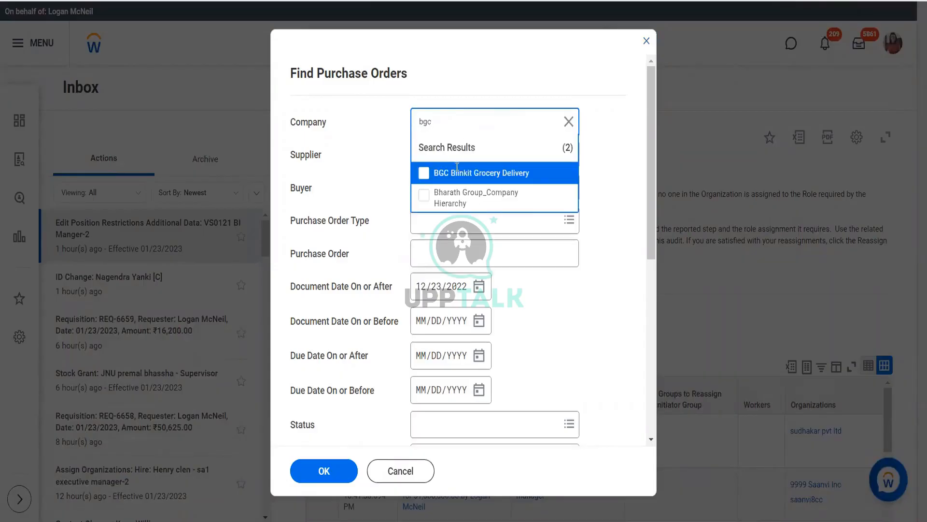
pyautogui.click(455, 181)
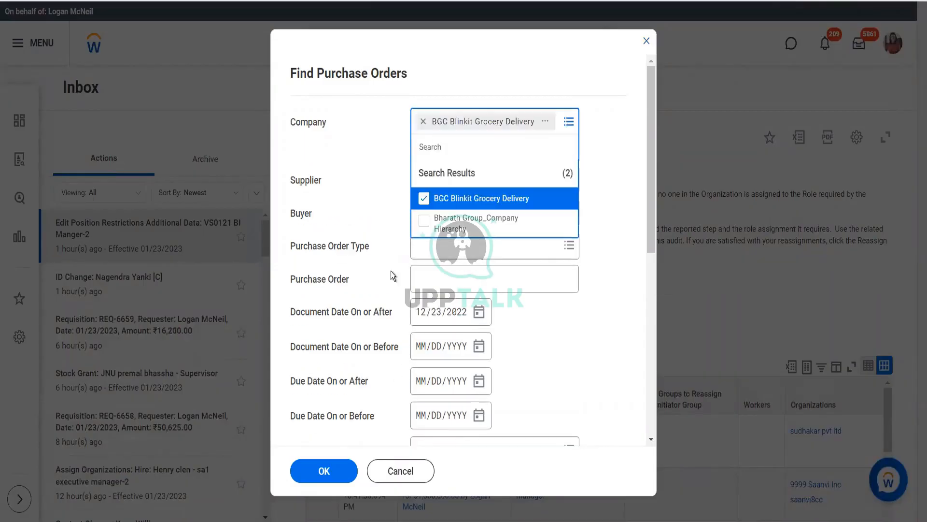
pyautogui.click(370, 214)
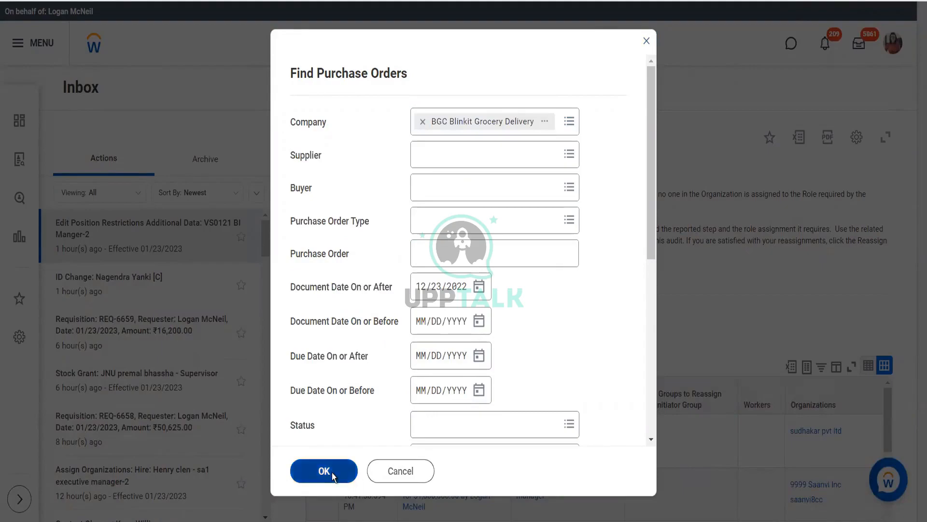
pyautogui.click(332, 472)
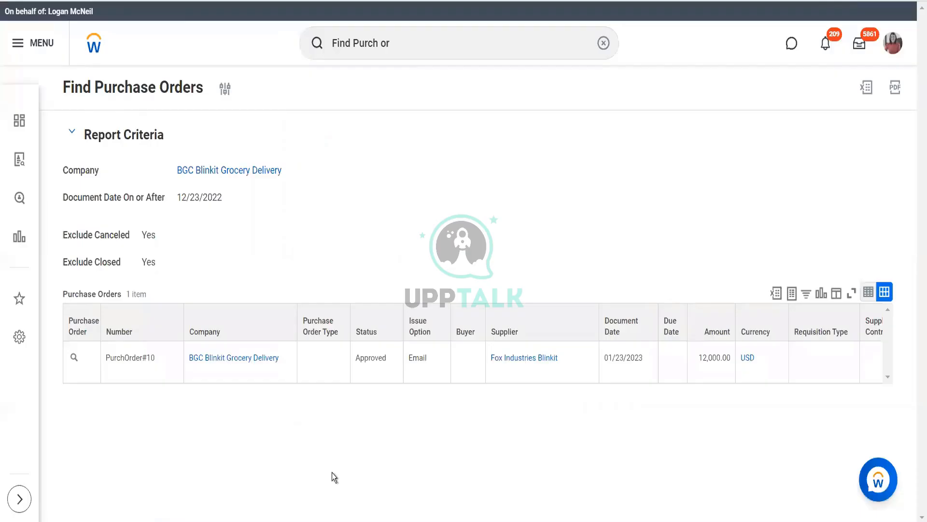
# Issue the approved BGC Blinkit Grocery Delivery purchase order by print and finish the issue run
pyautogui.click(87, 359)
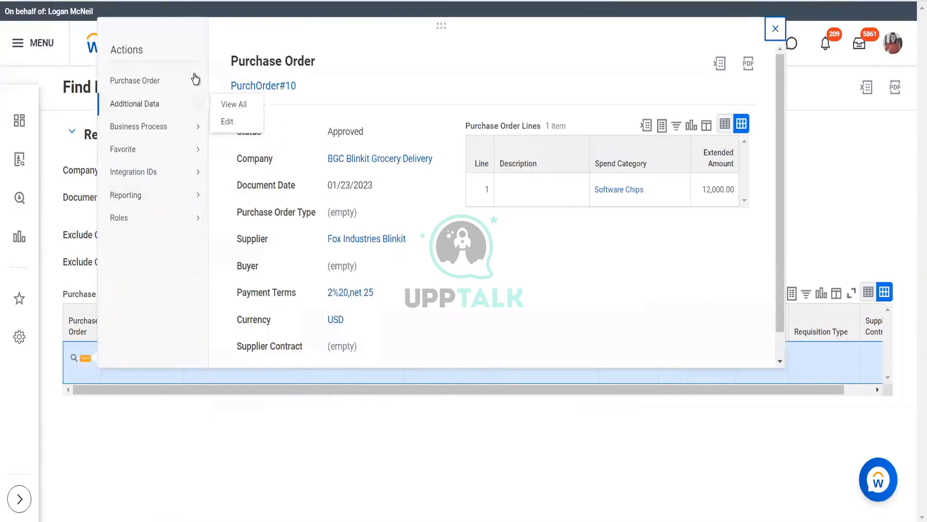
pyautogui.moveTo(211, 80)
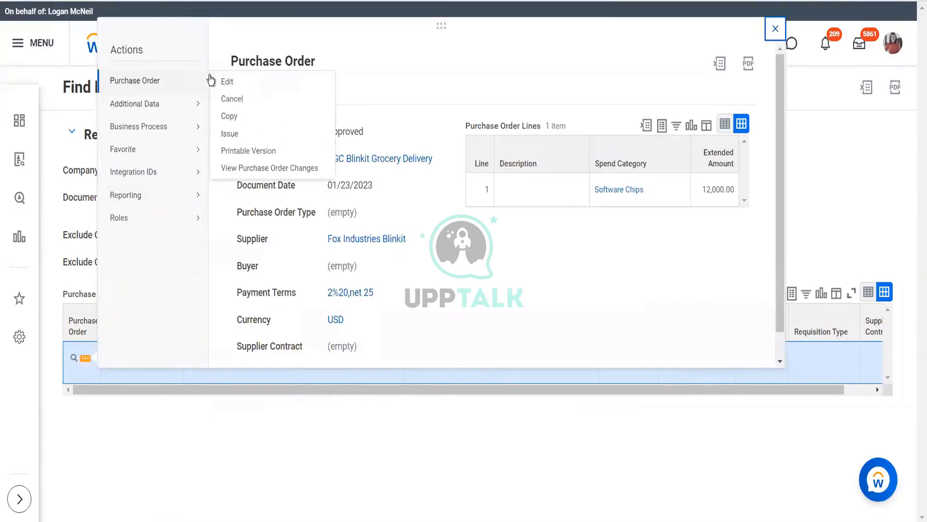
pyautogui.click(231, 137)
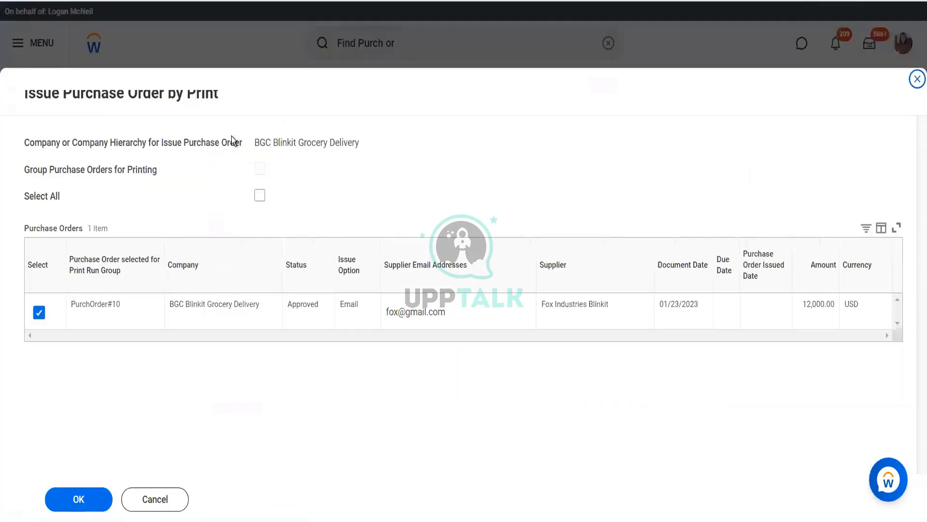
pyautogui.click(74, 503)
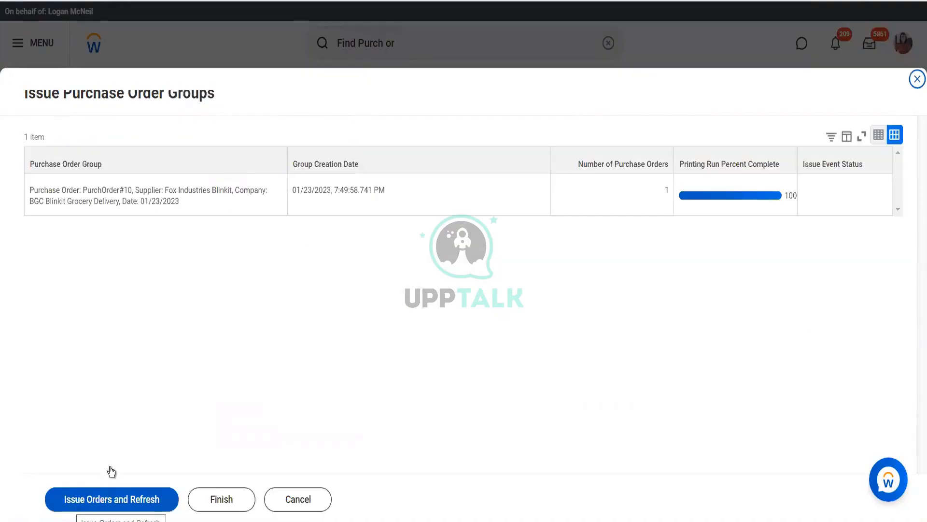
pyautogui.click(91, 499)
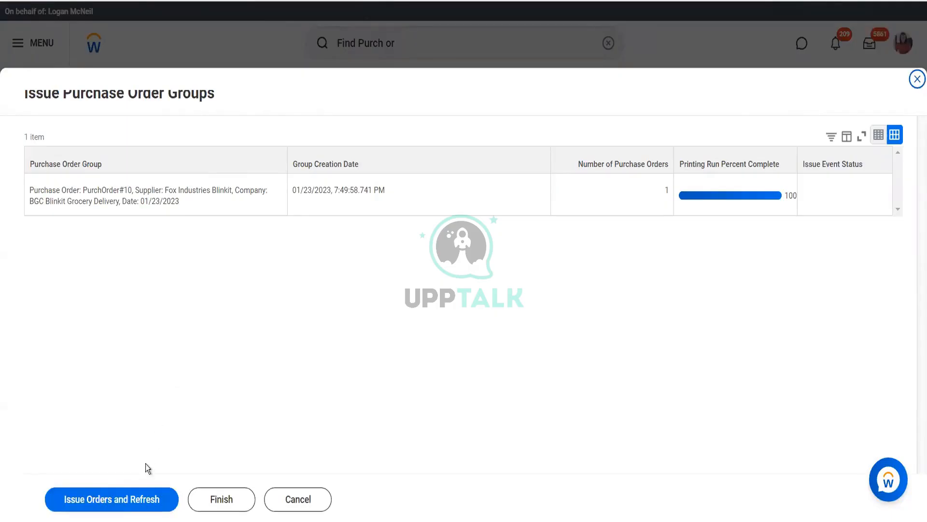
pyautogui.click(126, 499)
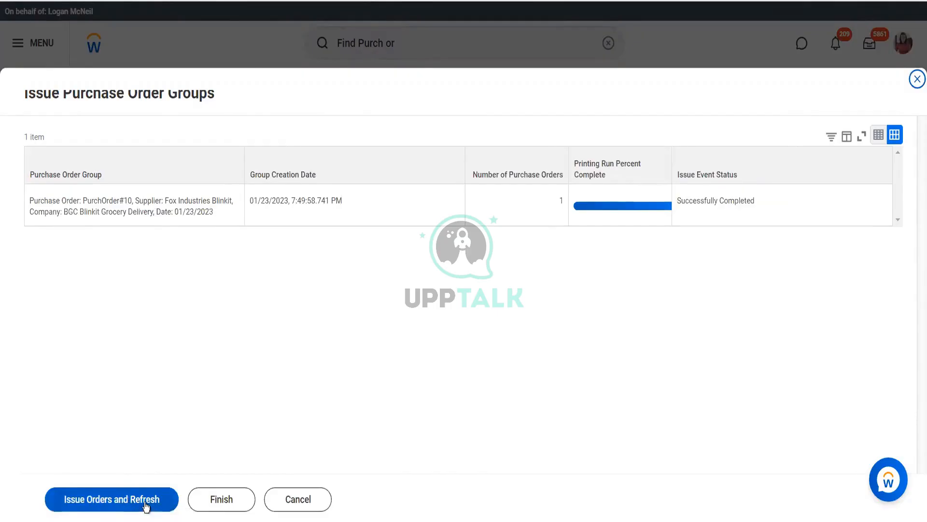
pyautogui.click(209, 502)
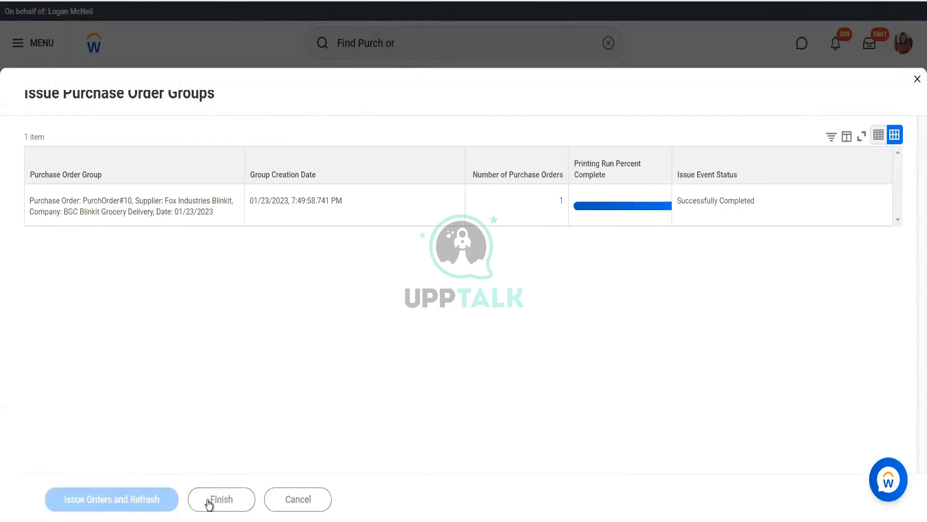
pyautogui.click(209, 502)
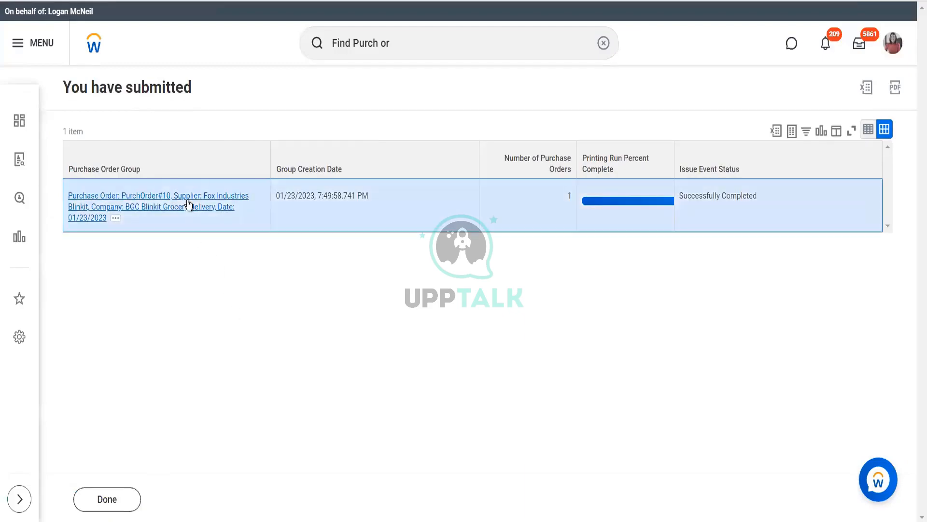
# Create a supplier invoice from the printed purchase order and remove the New York City (8.875%) default tax code
pyautogui.click(188, 205)
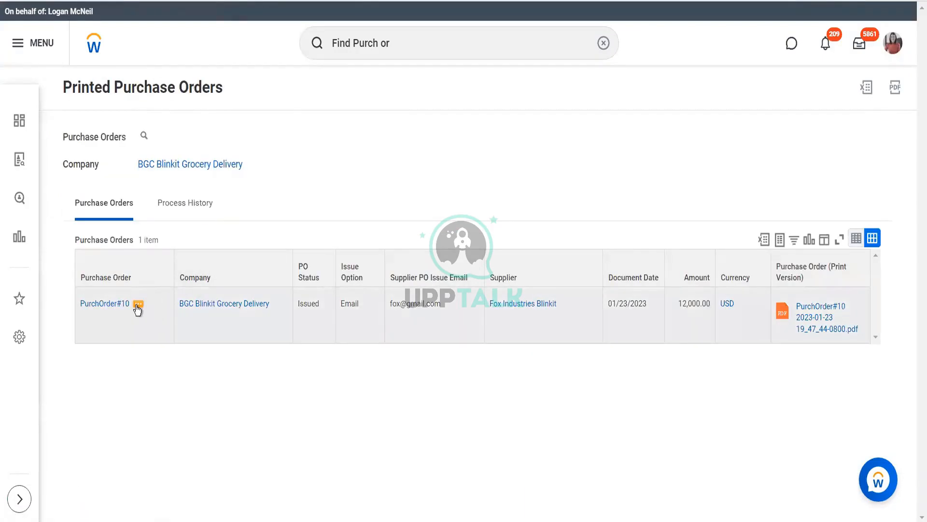
pyautogui.click(138, 308)
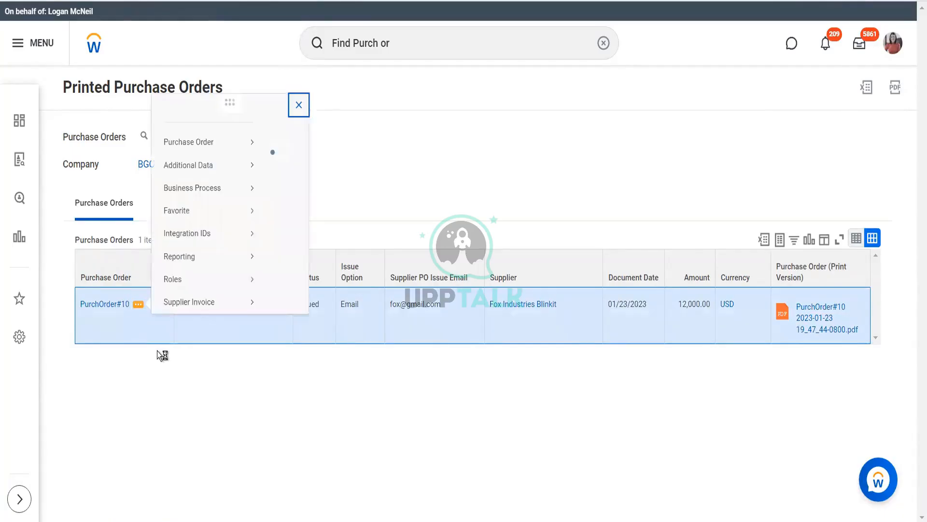
pyautogui.moveTo(245, 244)
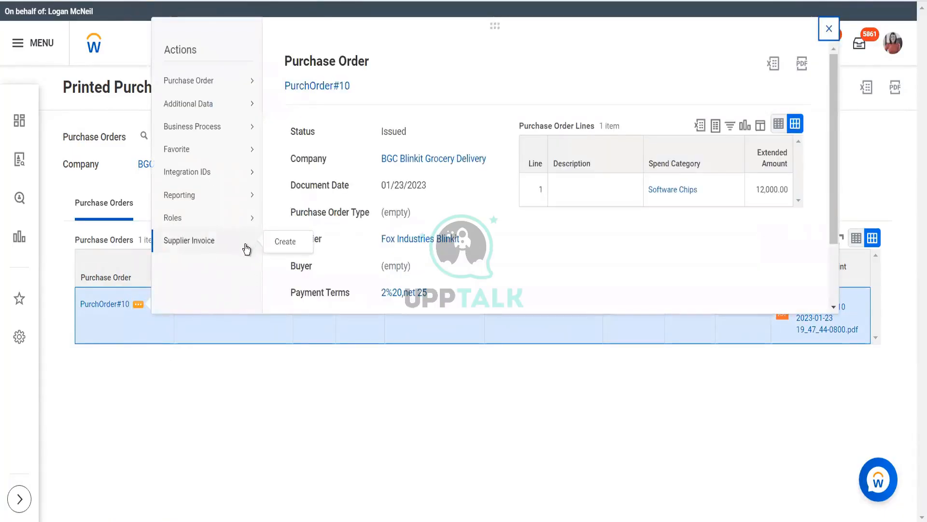
pyautogui.click(279, 243)
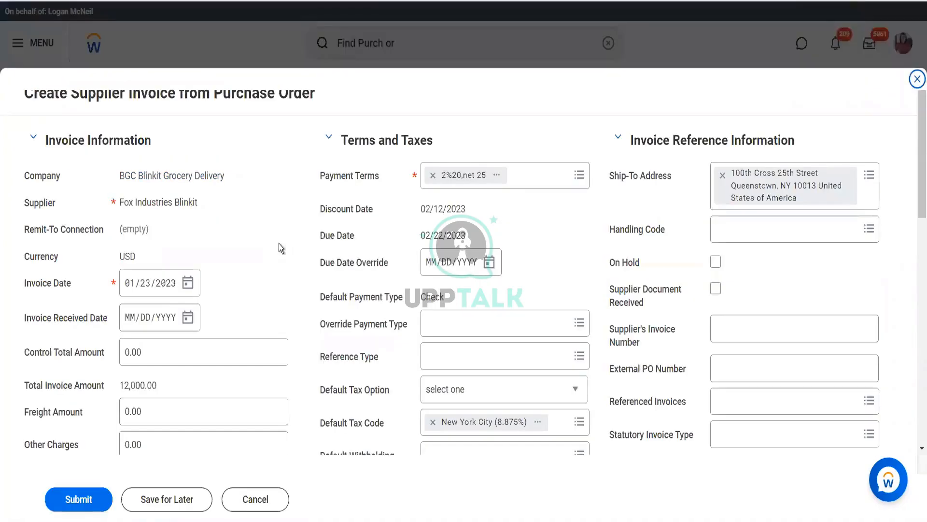
pyautogui.scroll(-5, 457, 261)
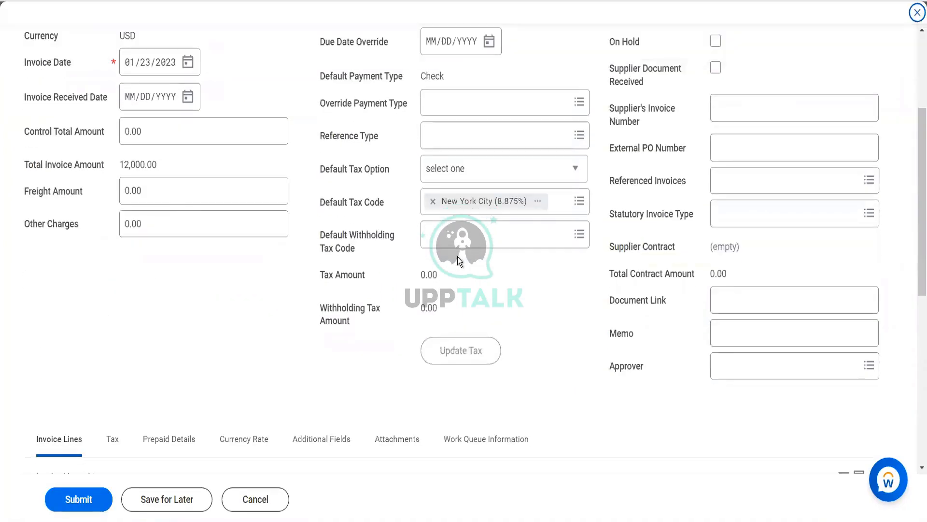
pyautogui.click(434, 202)
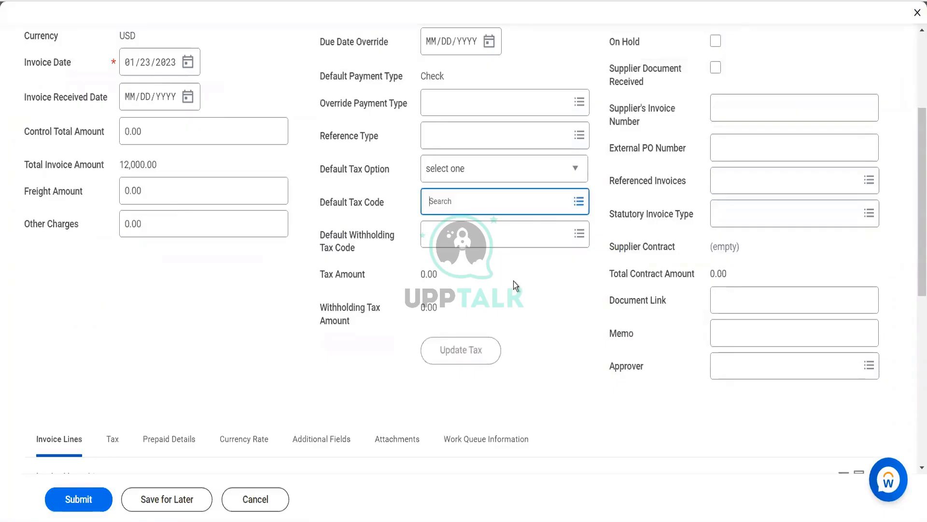
# Set the Software Chips invoice line's cost center to BFC Blinkit Facilities and submit the supplier invoice
pyautogui.scroll(-5, 514, 281)
pyautogui.scroll(-3, 450, 282)
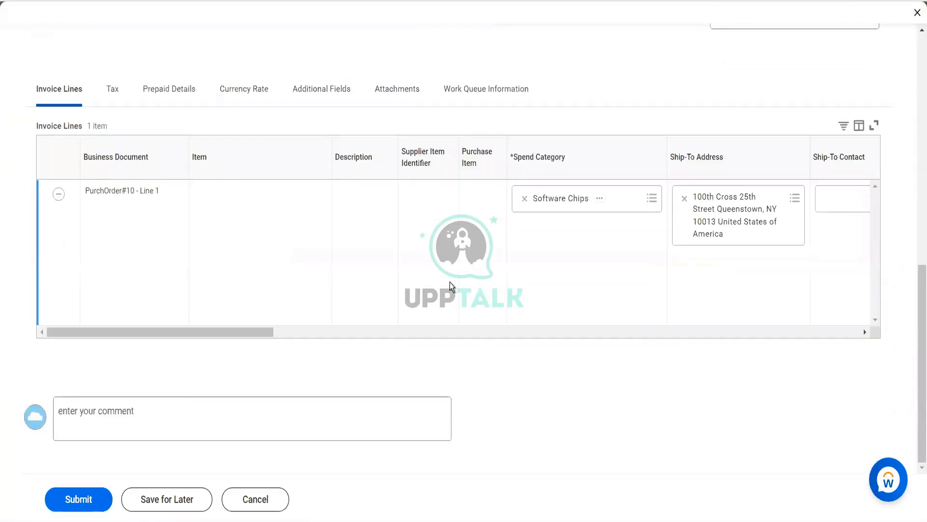
pyautogui.hscroll(10, 450, 282)
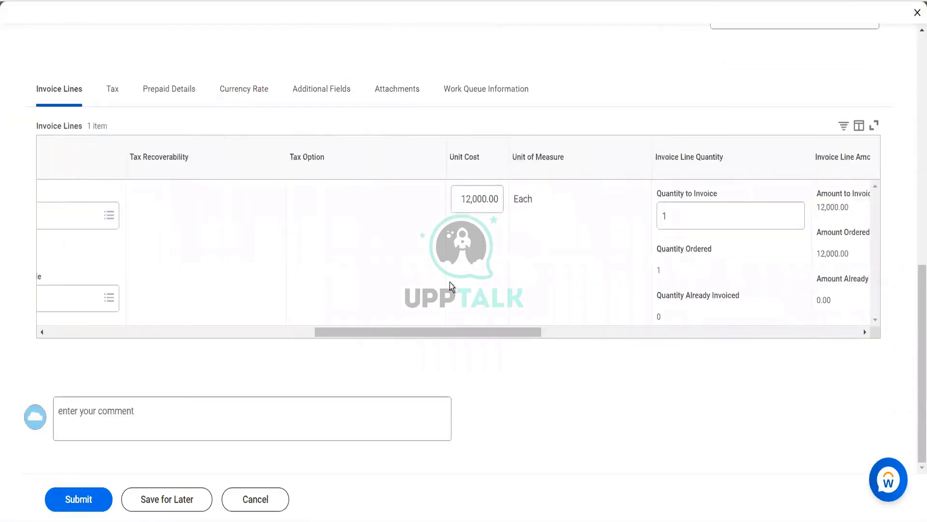
pyautogui.hscroll(4, 450, 282)
pyautogui.hscroll(10, 450, 283)
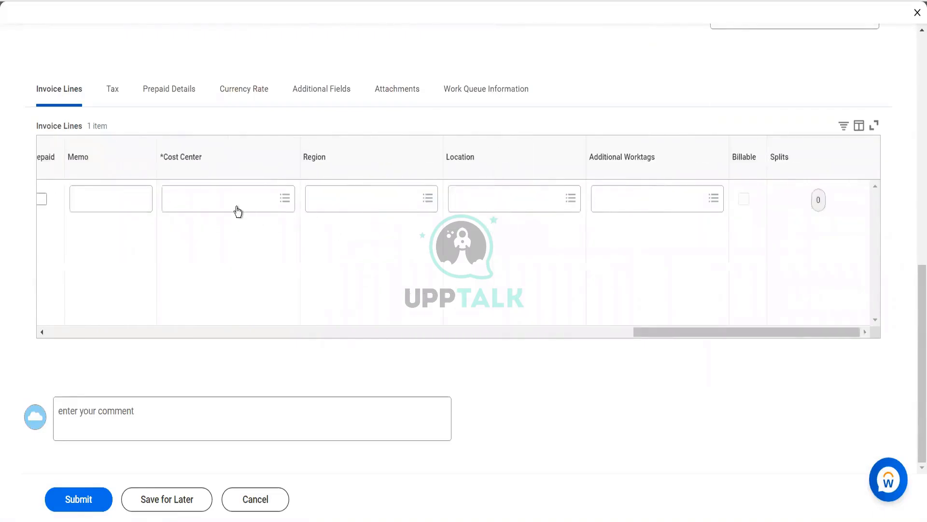
pyautogui.click(237, 211)
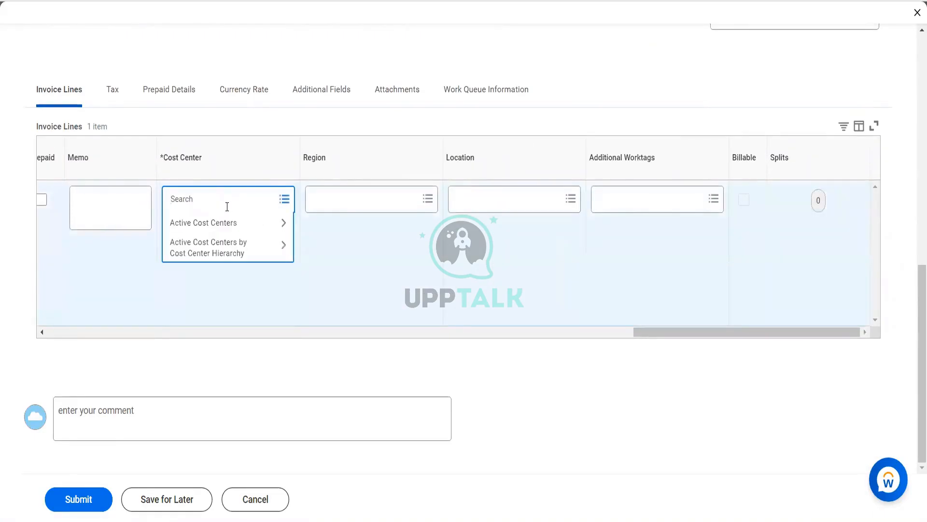
pyautogui.write('blinkit')
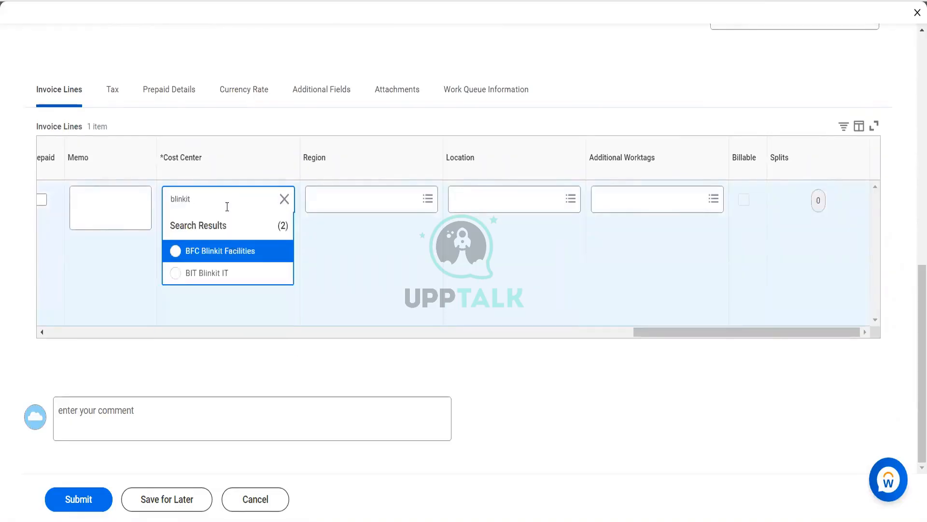
pyautogui.click(230, 250)
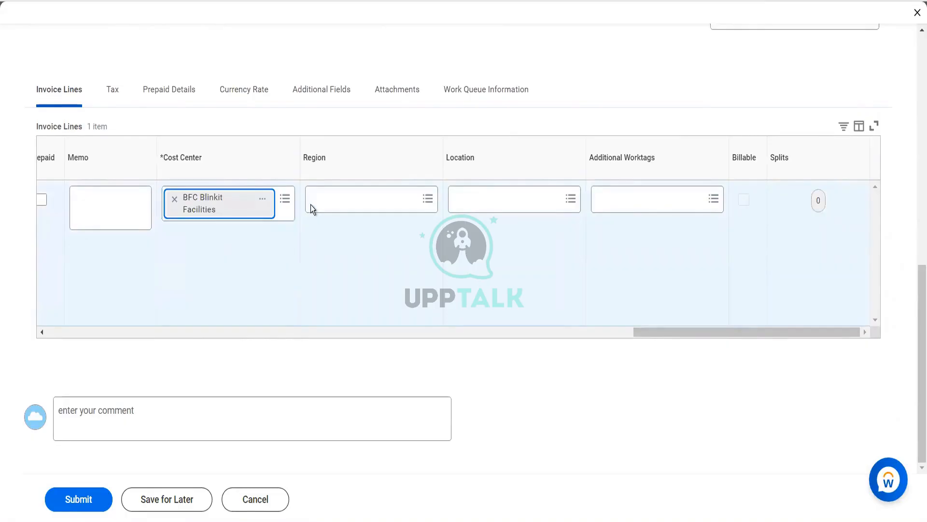
pyautogui.scroll(8, 311, 205)
pyautogui.scroll(3, 311, 204)
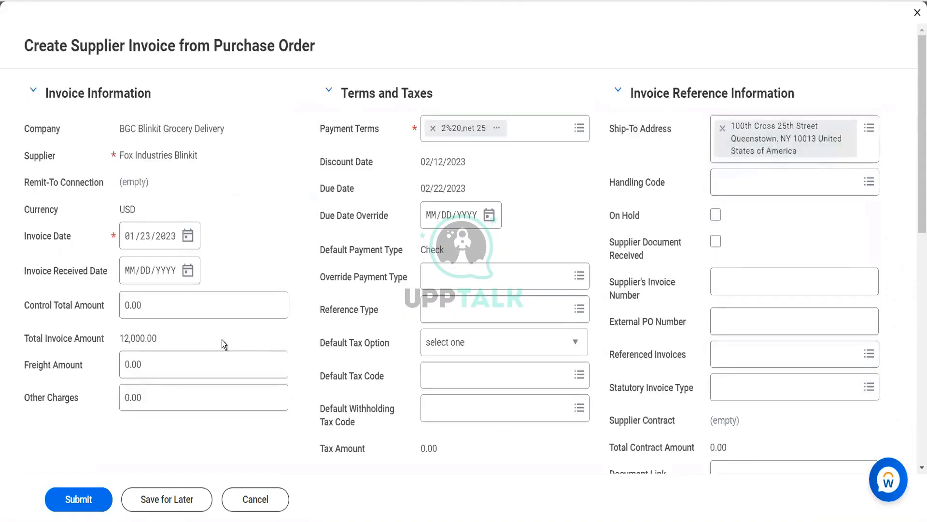
pyautogui.click(58, 505)
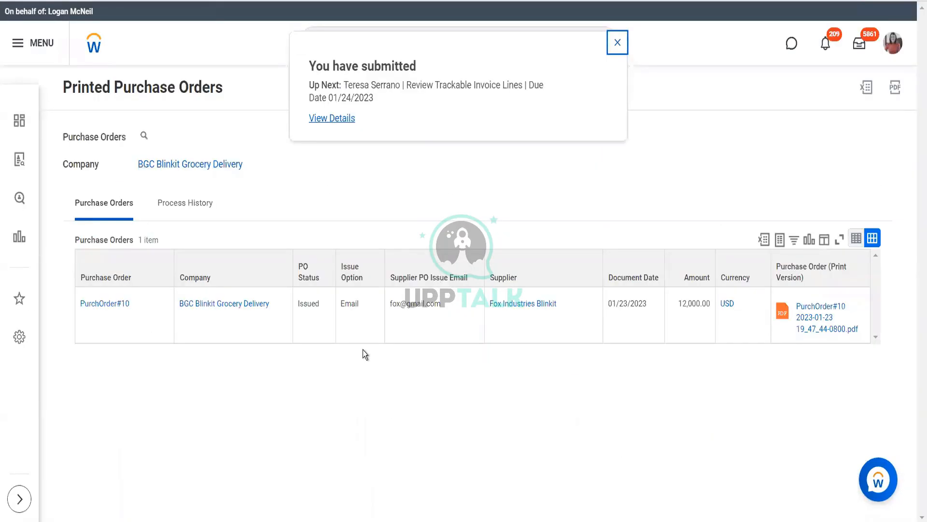
# Open the submitted supplier invoice's details and examine its process history for the pending step and assignee
pyautogui.click(345, 119)
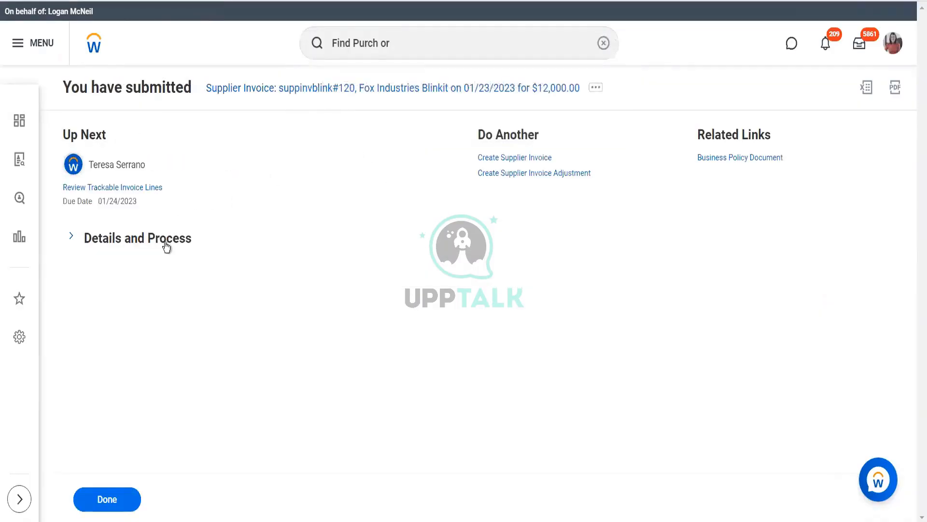
pyautogui.click(72, 236)
pyautogui.click(137, 392)
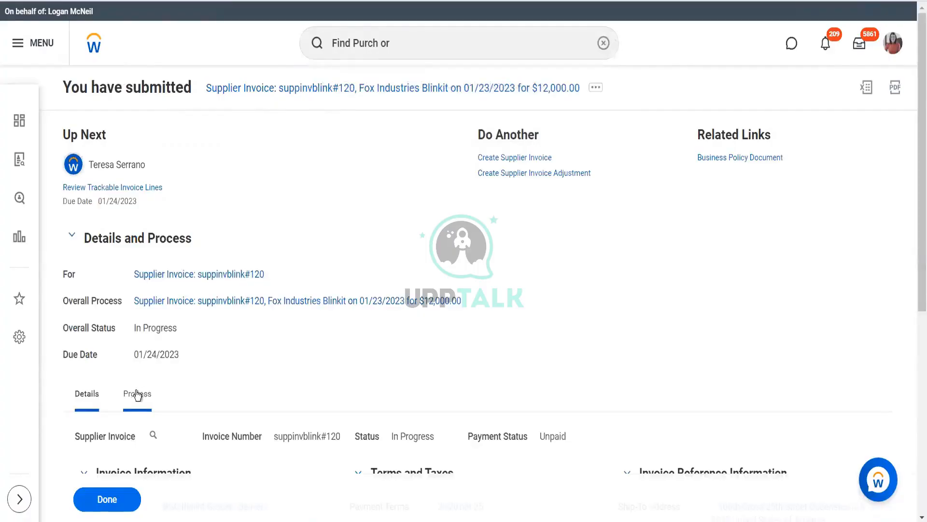
pyautogui.scroll(-5, 320, 328)
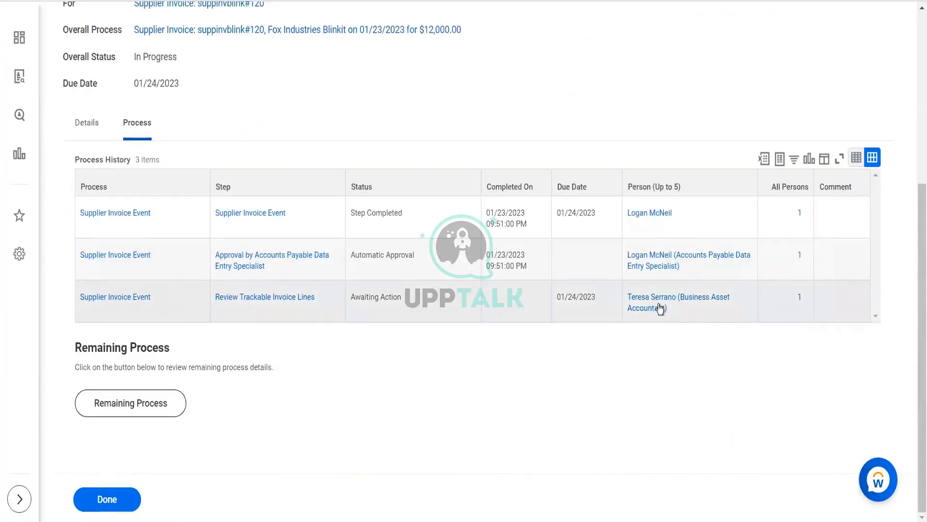
# Start a proxy session as the Business Asset Accountant assigned to review the trackable invoice lines
pyautogui.moveTo(675, 308)
pyautogui.click(676, 309)
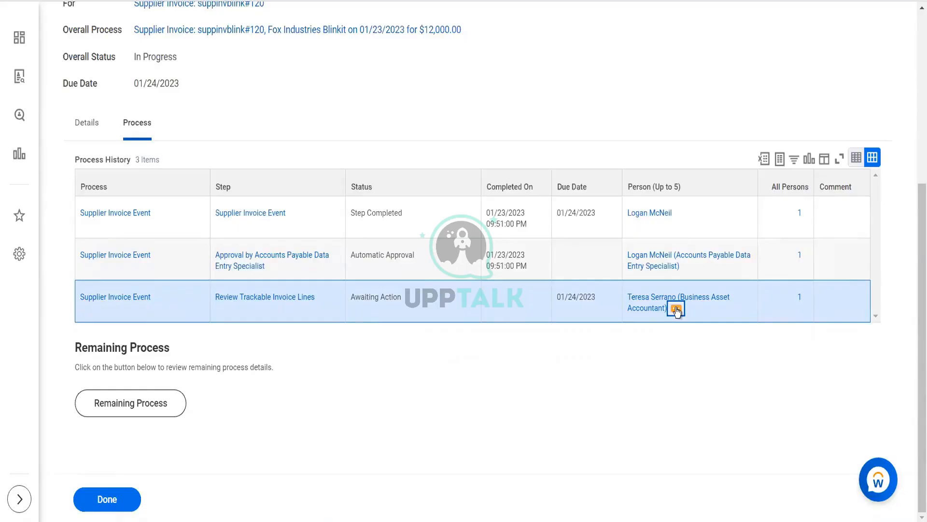
pyautogui.click(676, 309)
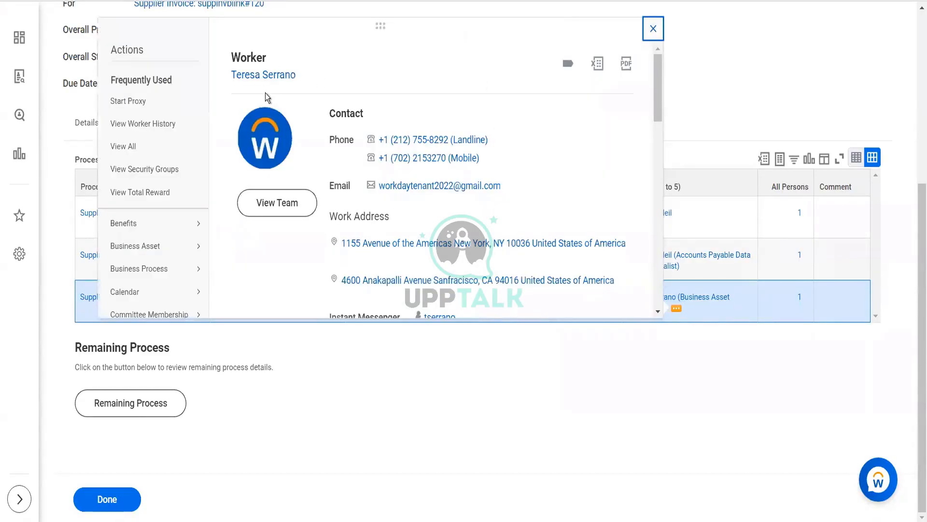
pyautogui.click(128, 101)
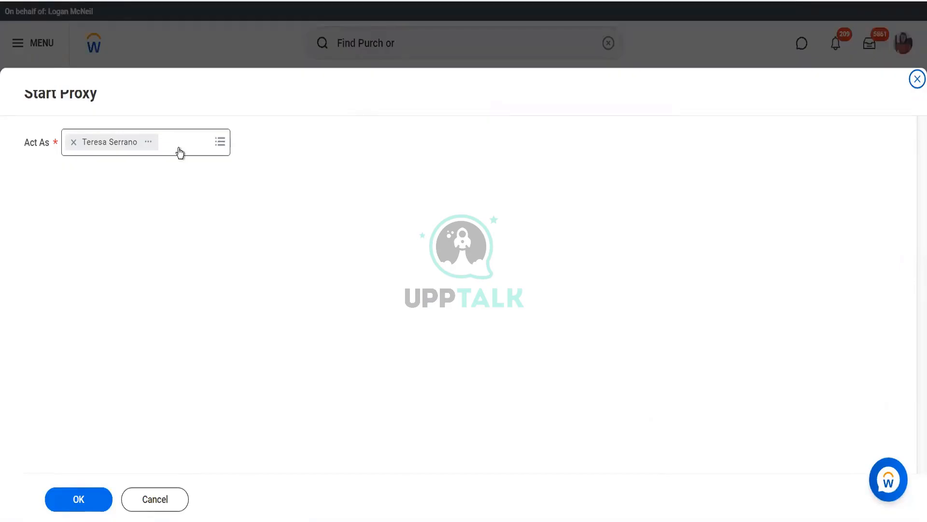
pyautogui.click(91, 509)
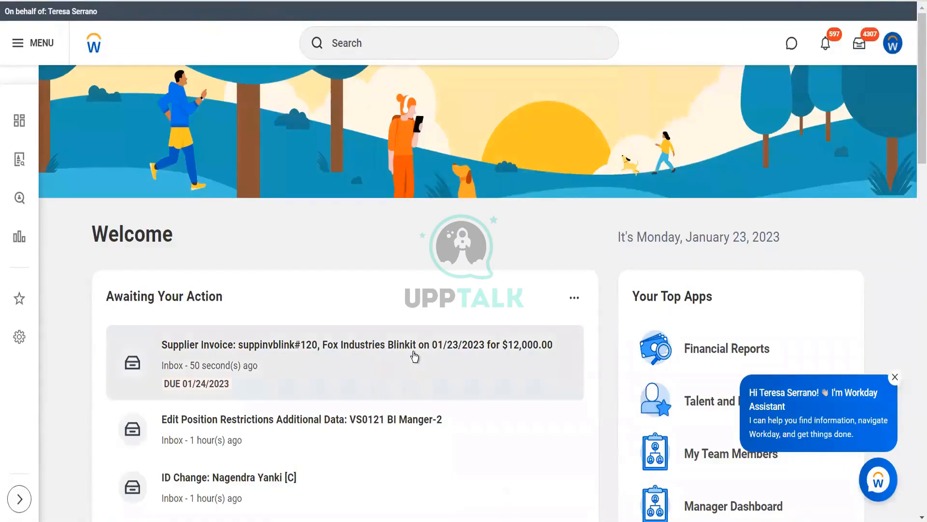
# Review the trackable invoice lines of the awaiting Fox Industries Blinkit supplier invoice and approve them
pyautogui.click(414, 357)
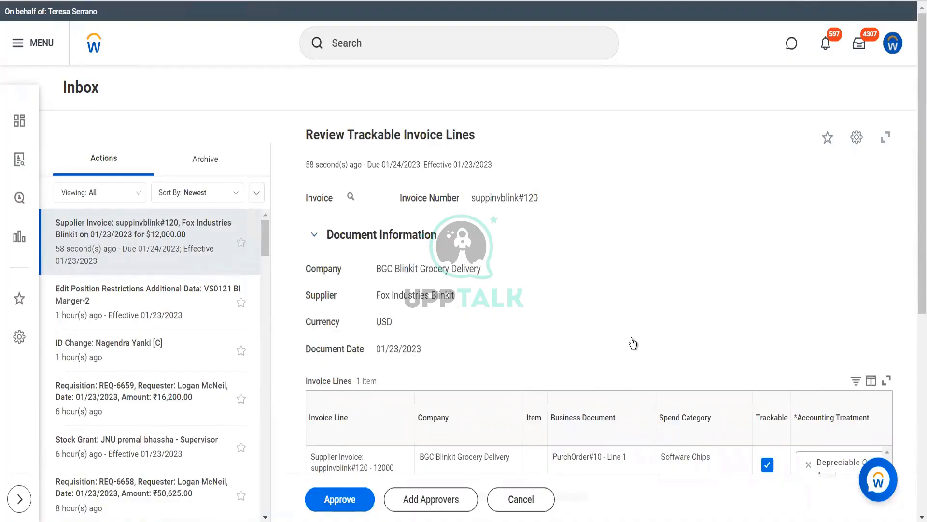
pyautogui.scroll(-5, 669, 215)
pyautogui.scroll(-2, 669, 215)
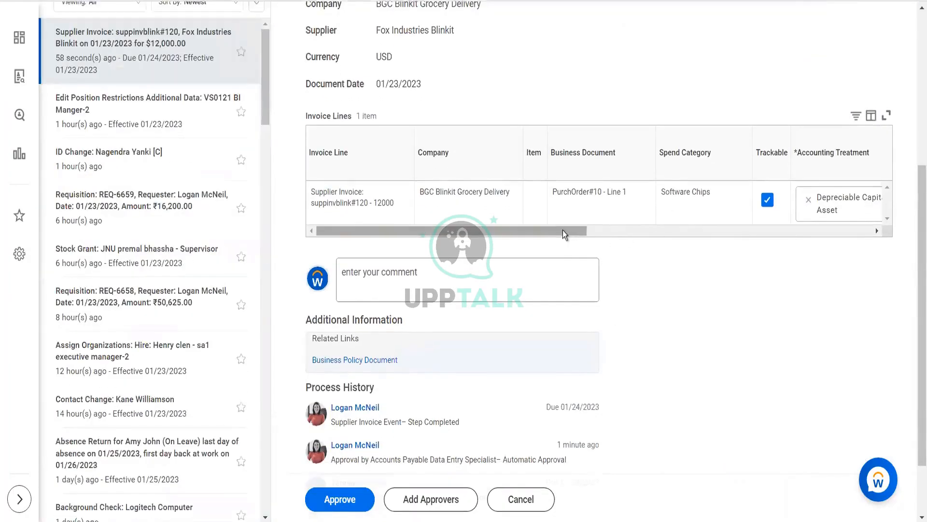
pyautogui.moveTo(564, 234); pyautogui.dragTo(843, 236)
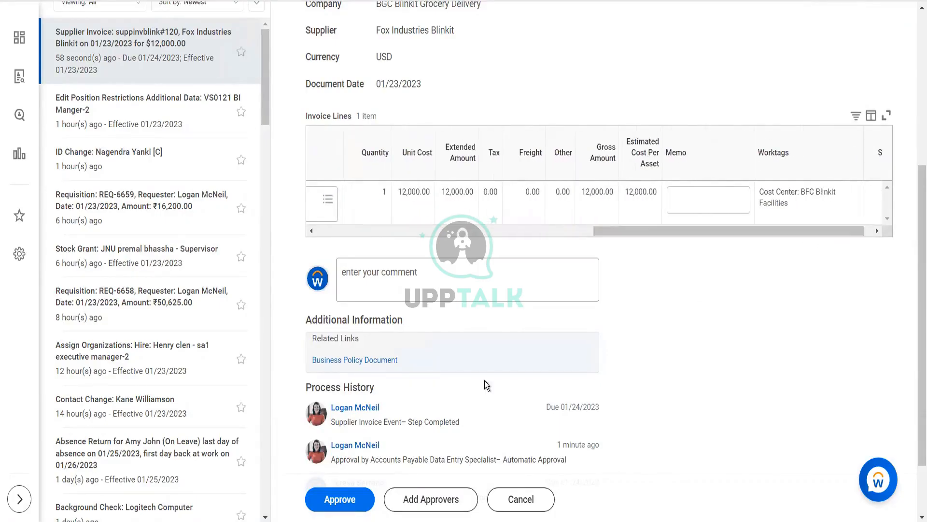
pyautogui.click(340, 492)
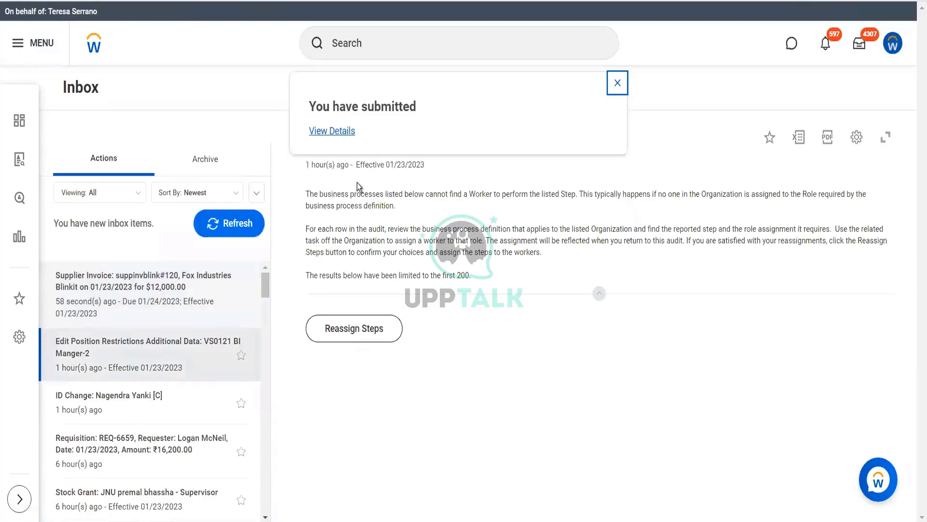
# Open the details and process information of the approved supplier invoice
pyautogui.click(334, 131)
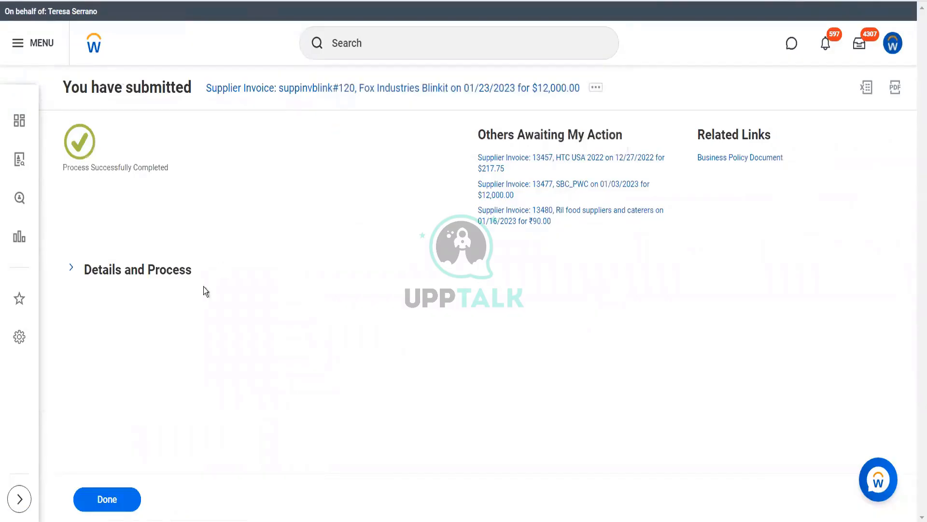
pyautogui.click(176, 273)
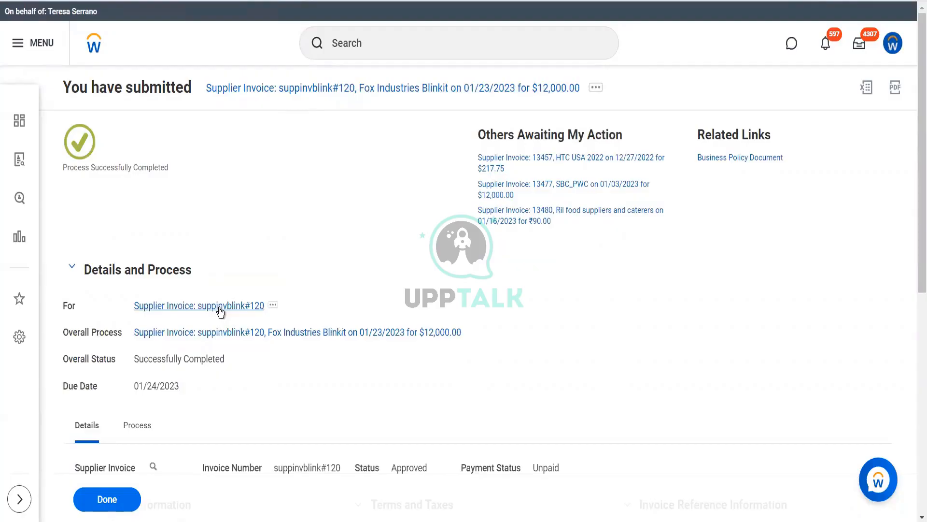
# Open the approved Fox Industries Blinkit supplier invoice and, from its assets, open the linked Software Chips business asset
pyautogui.click(219, 306)
pyautogui.scroll(-4, 219, 310)
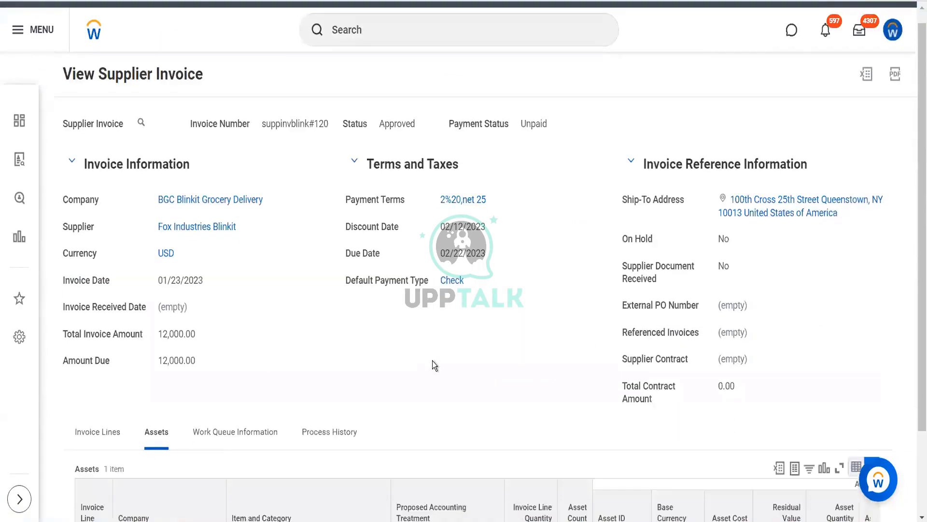
pyautogui.scroll(-2, 432, 361)
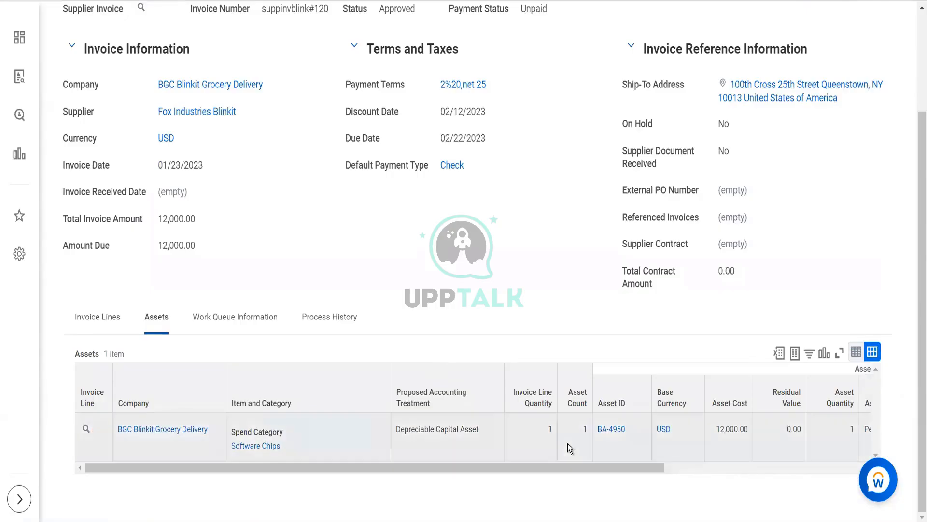
pyautogui.click(614, 432)
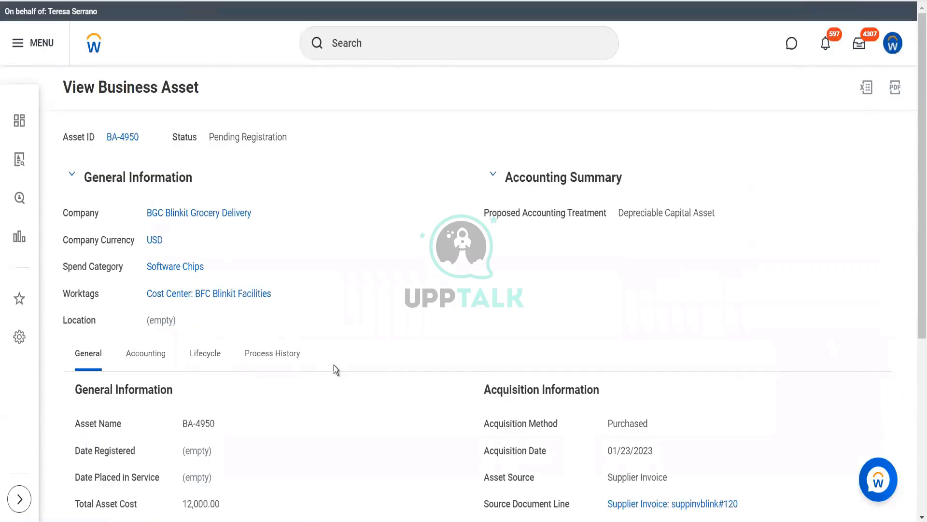
# Examine the Software Chips asset's general information and lifecycle events, and check the inbox for its registration task
pyautogui.scroll(-3, 213, 190)
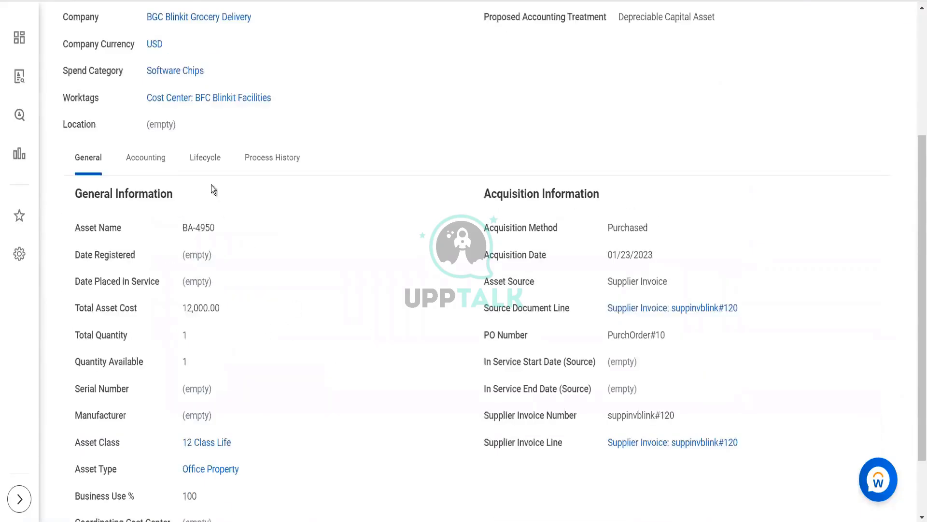
pyautogui.click(205, 156)
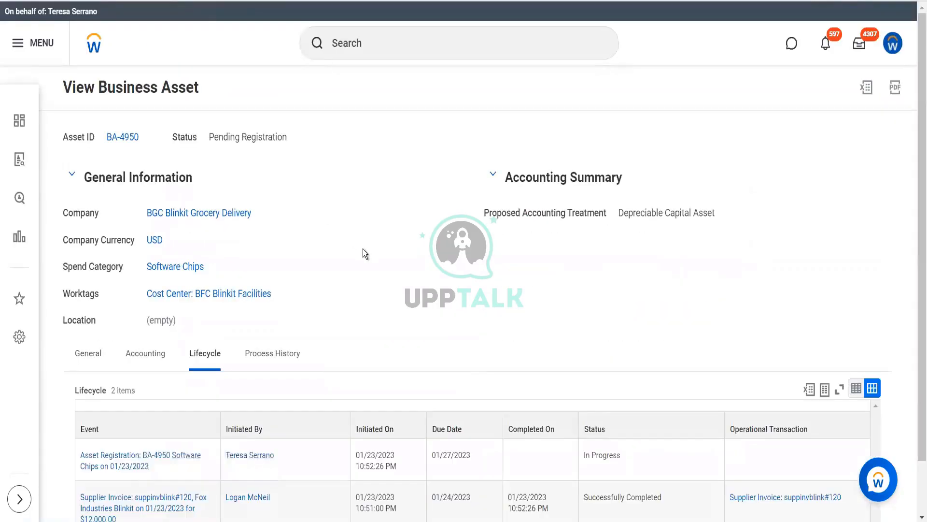
pyautogui.scroll(-1, 363, 249)
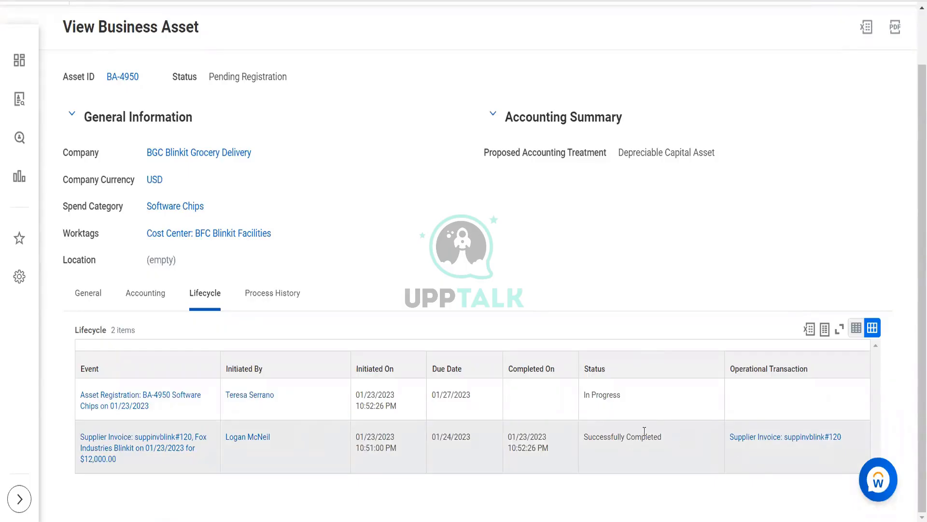
pyautogui.scroll(1, 404, 222)
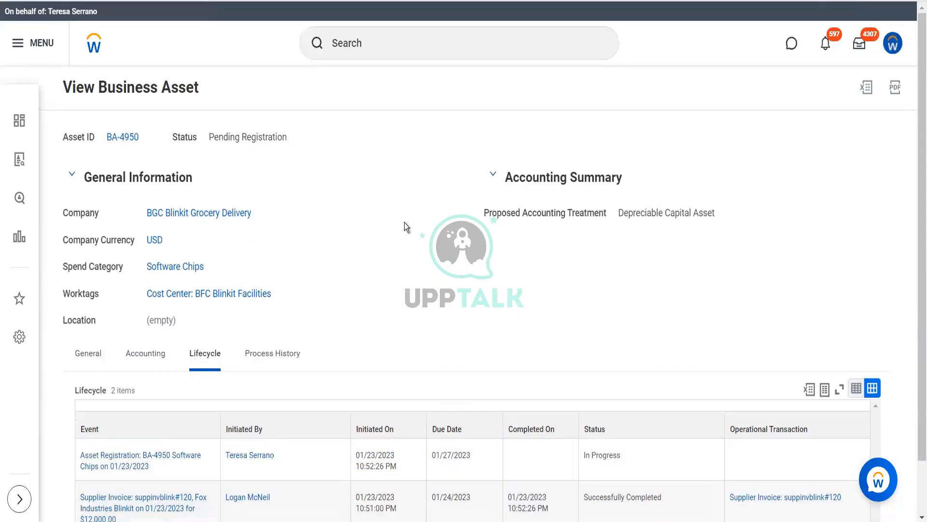
pyautogui.click(859, 46)
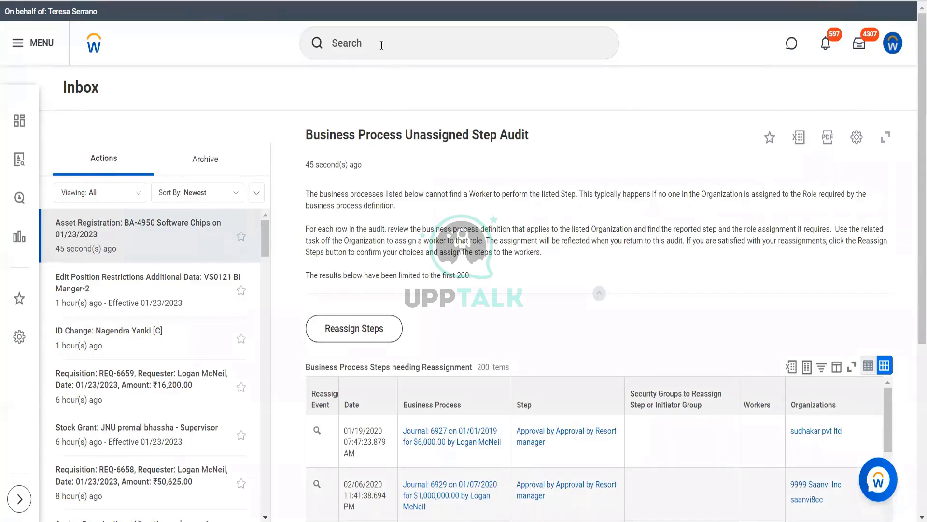
# Run Reassign Tasks for unassigned tasks, limited to the Asset Registration Event business process type
pyautogui.click(382, 46)
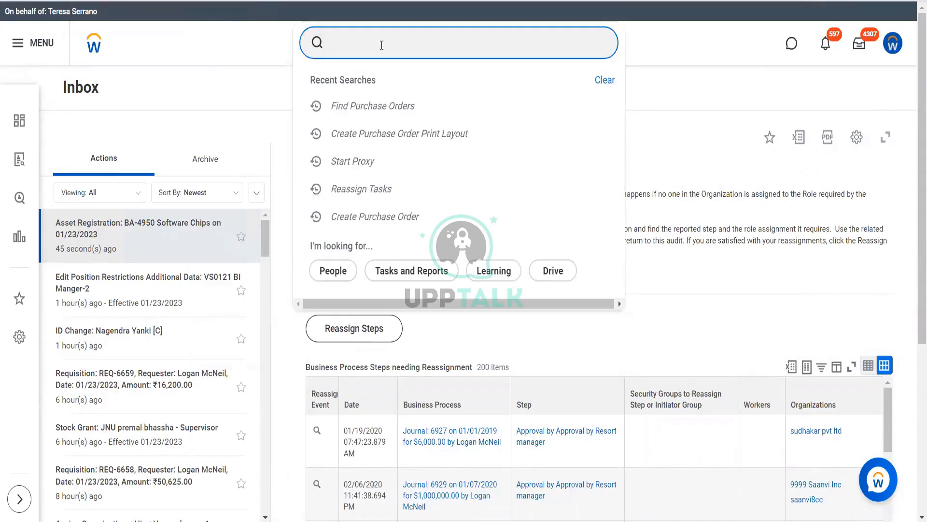
pyautogui.write('reass task')
pyautogui.click(377, 82)
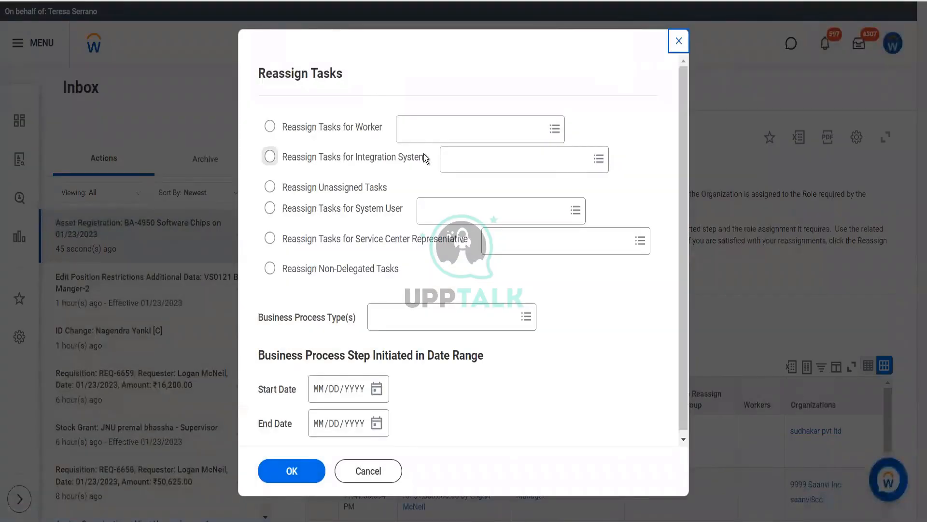
pyautogui.click(375, 190)
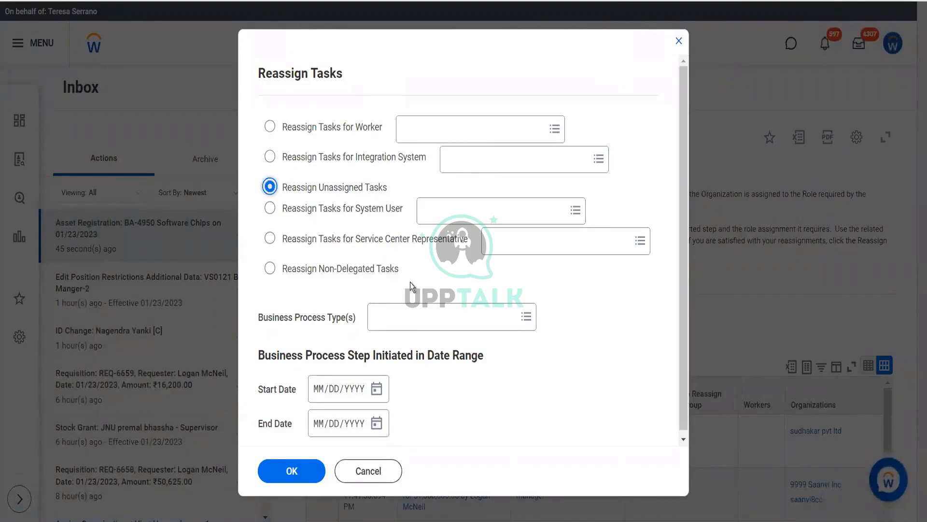
pyautogui.click(407, 309)
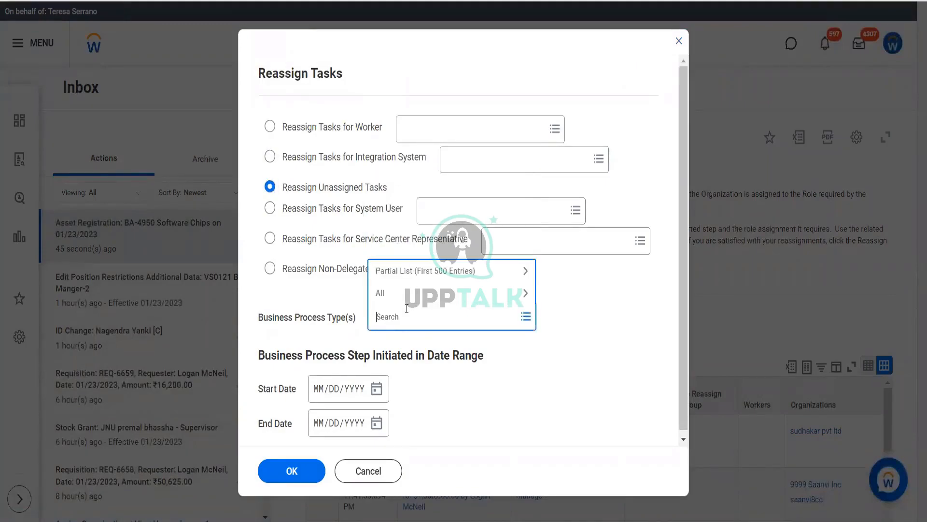
pyautogui.write('asset')
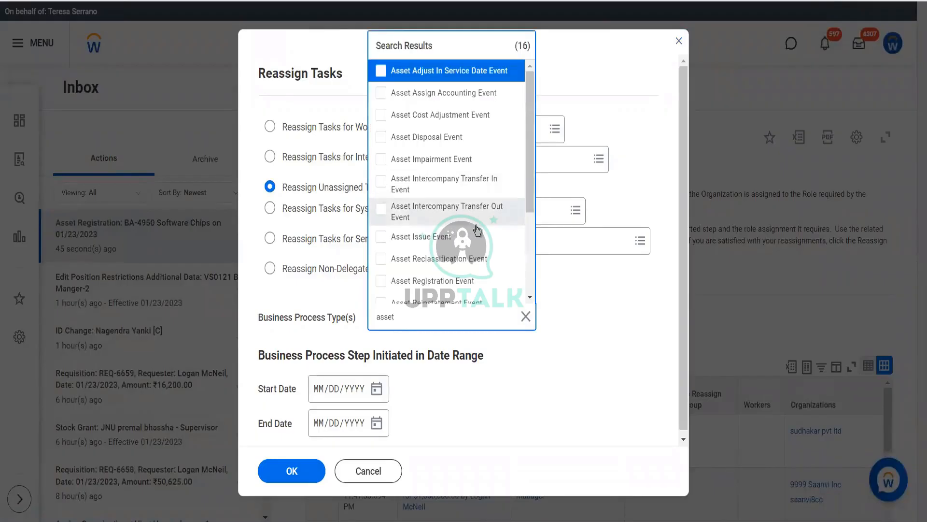
pyautogui.click(511, 288)
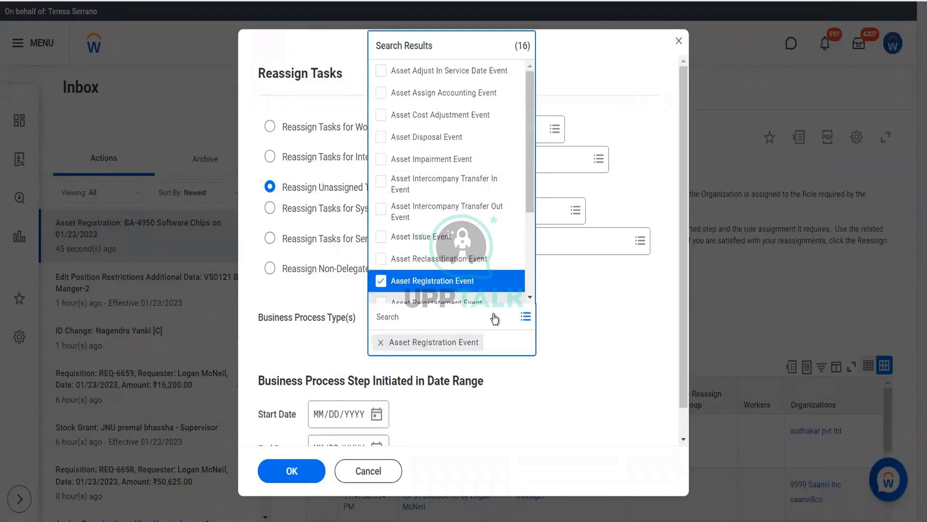
pyautogui.click(293, 472)
pyautogui.click(292, 473)
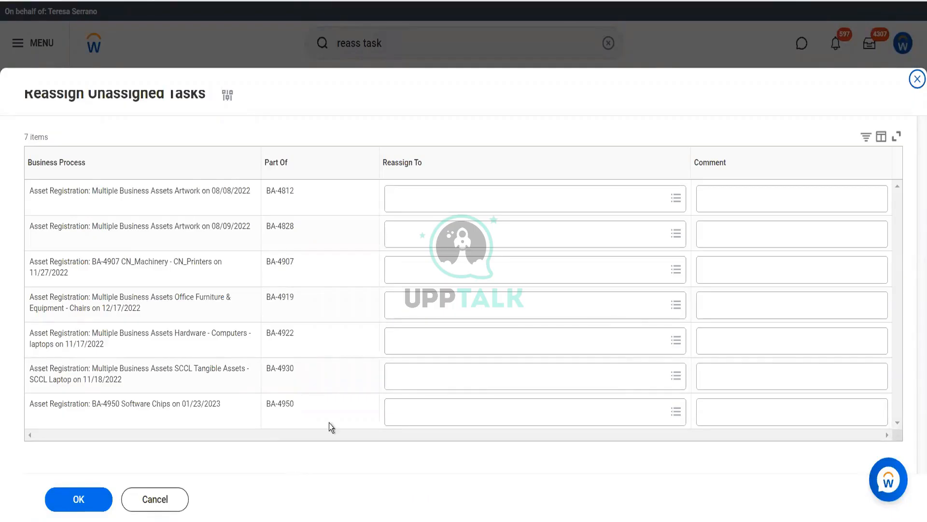
pyautogui.click(430, 415)
pyautogui.write('logan mc')
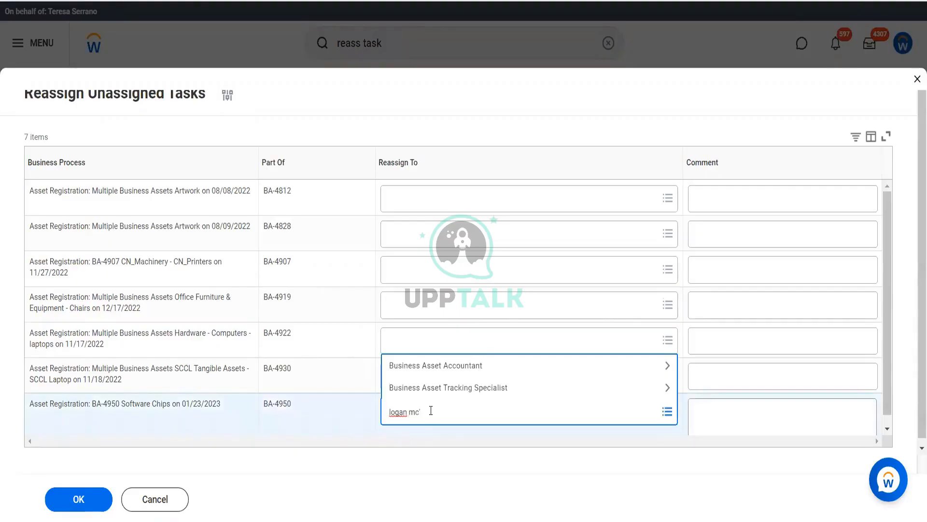
pyautogui.press('Return')
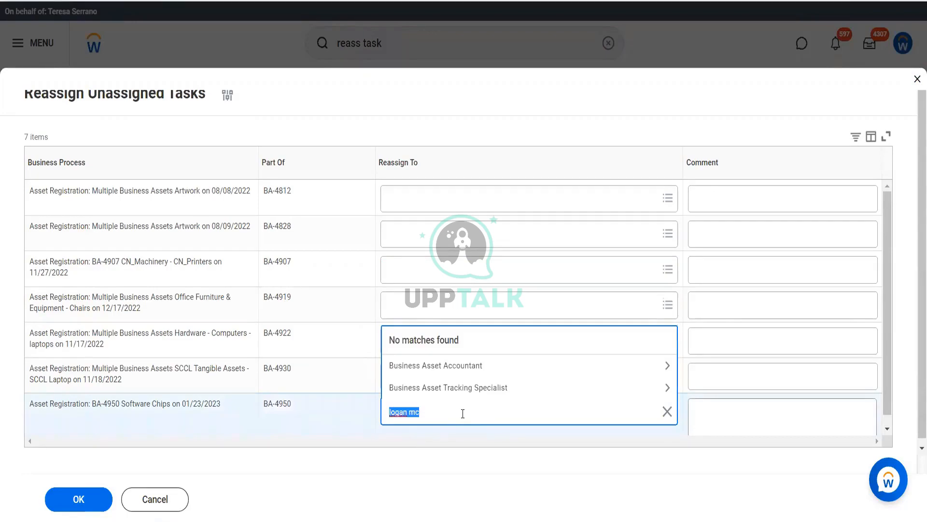
pyautogui.write('lmcneil')
pyautogui.press('Return')
# Reassign the BA-4950 Software Chips registration to the proxied Business Asset Accountant with the comment "terst", and return to the inbox
pyautogui.write('ter ser')
pyautogui.press('Return')
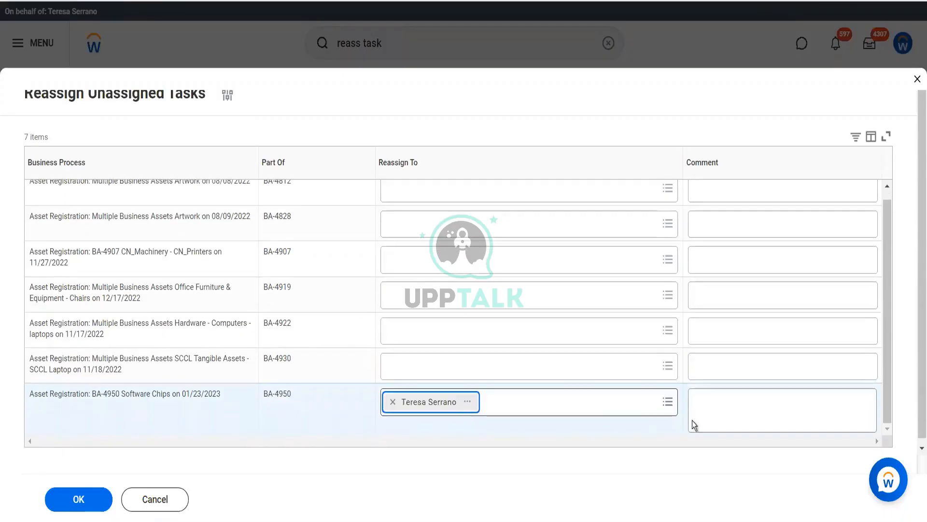
pyautogui.click(701, 416)
pyautogui.write('terst')
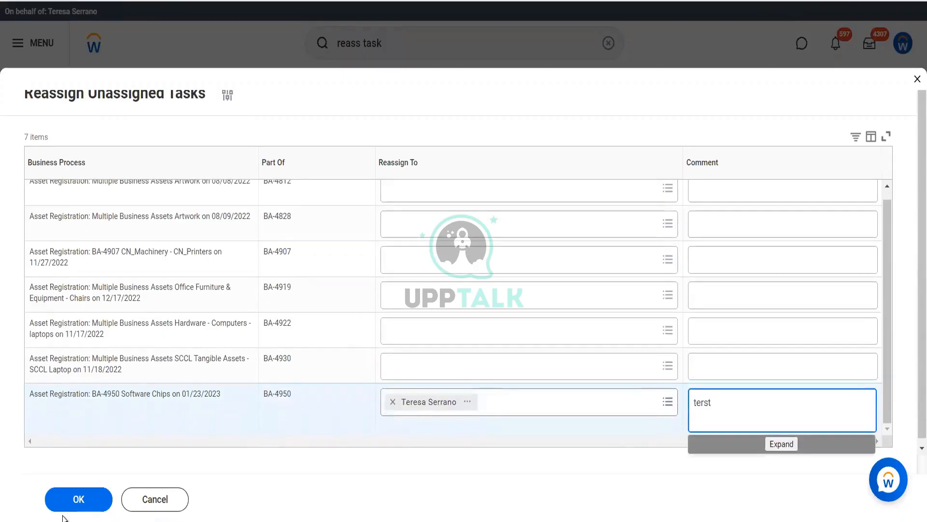
pyautogui.click(95, 495)
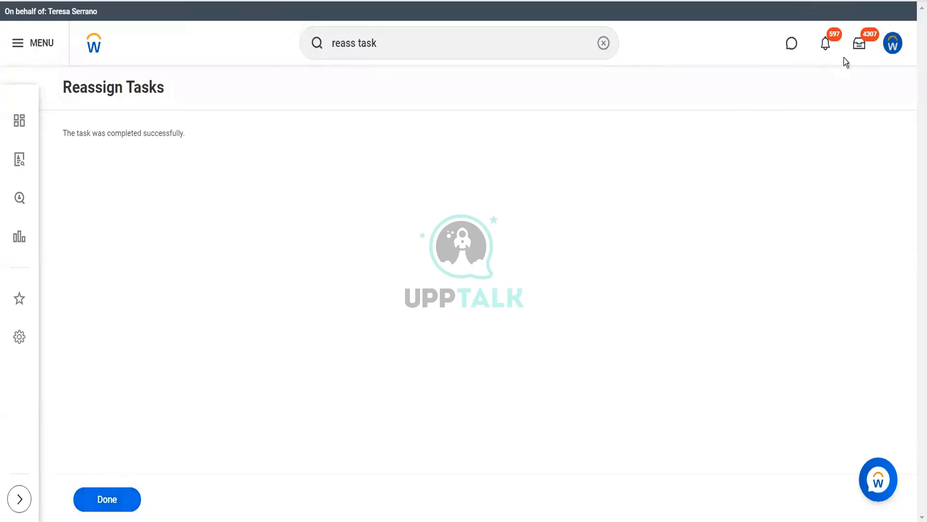
pyautogui.click(857, 52)
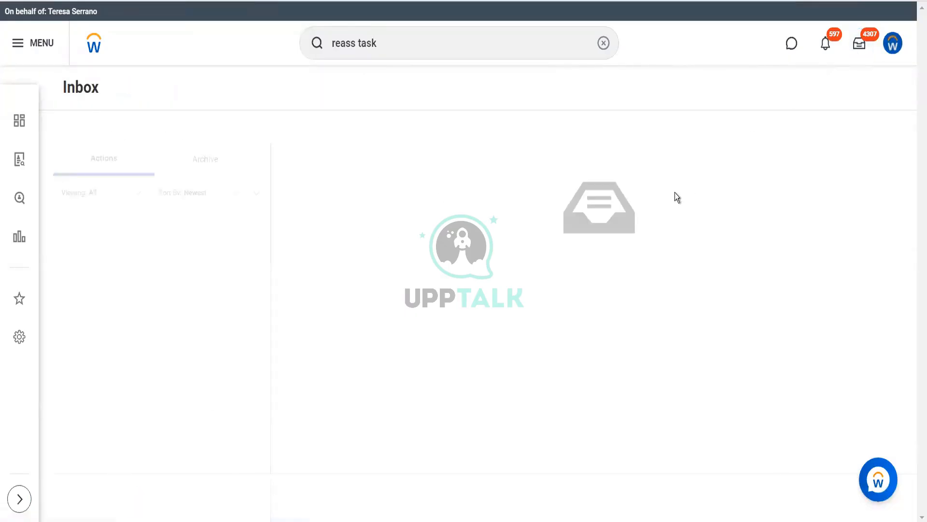
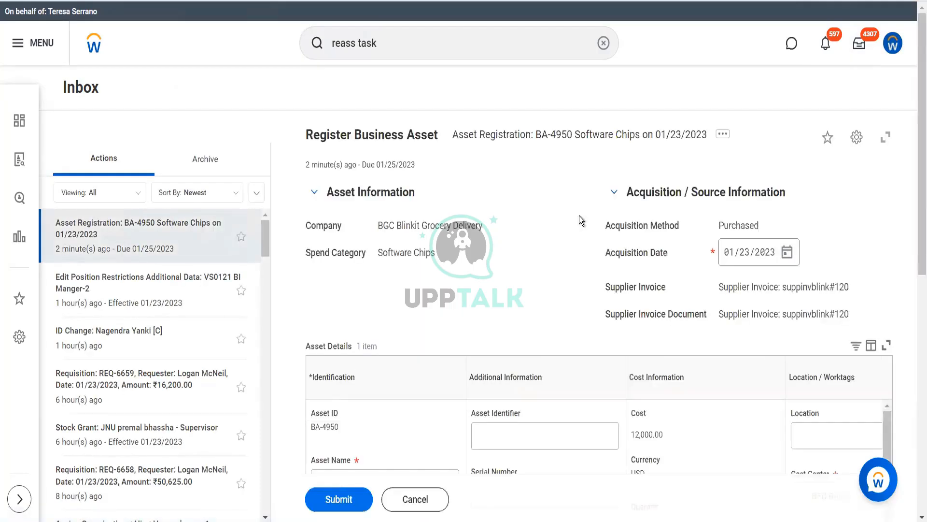
# Enter serial number 54465445, asset identifier BHS412 and description "Laptop" in the BA-4950 asset registration details
pyautogui.scroll(-5, 634, 287)
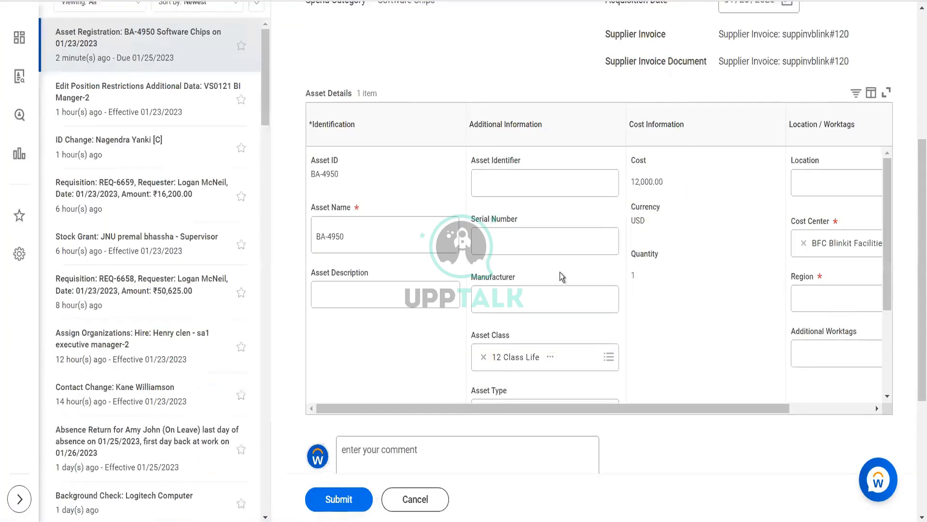
pyautogui.click(551, 252)
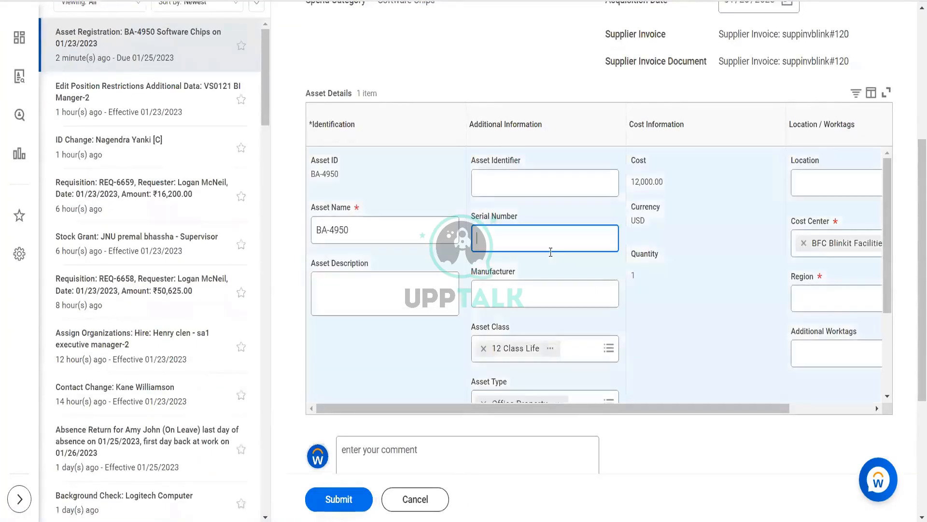
pyautogui.write('54465445')
pyautogui.click(517, 174)
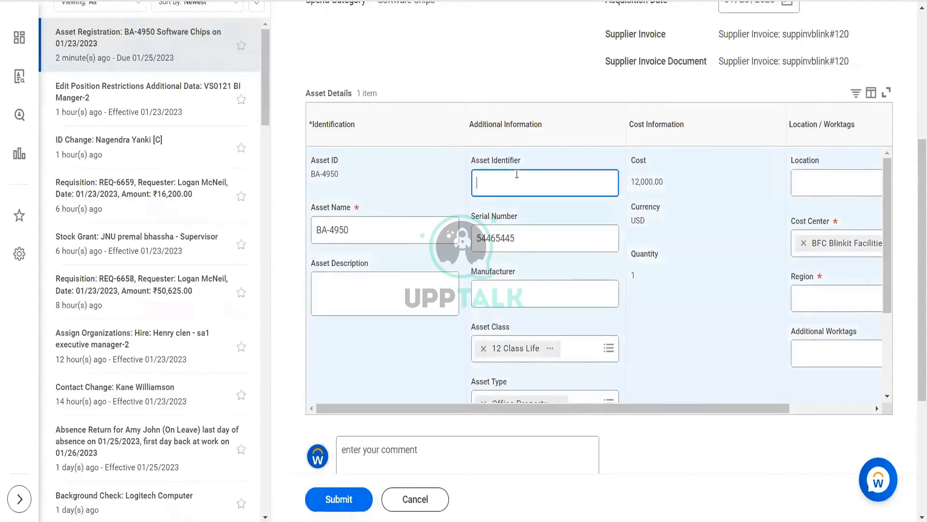
pyautogui.write('BHS412')
pyautogui.click(338, 288)
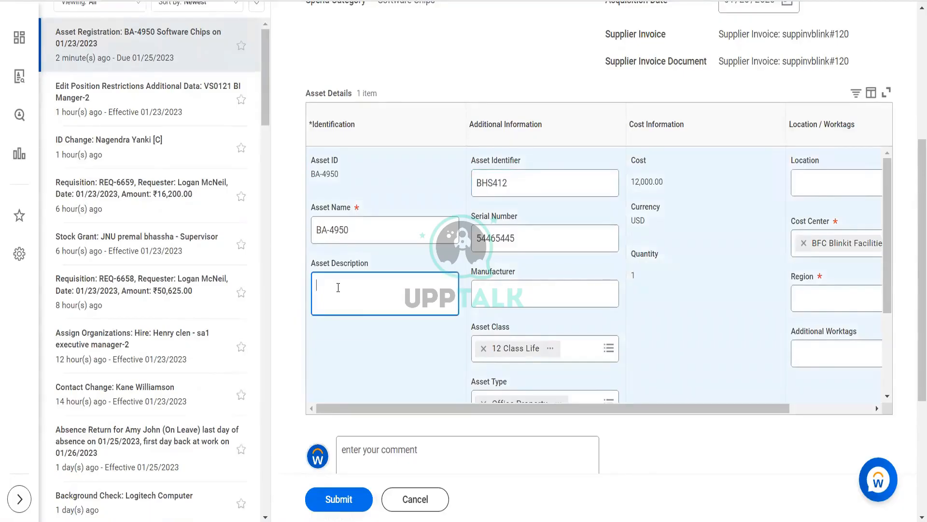
pyautogui.write('Laptop')
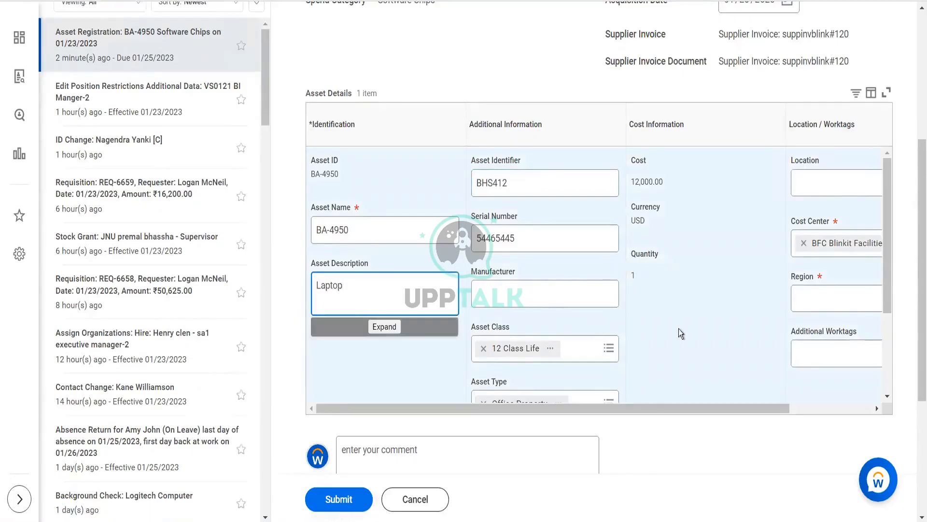
# Try to submit the BA-4950 asset registration and check the reported error
pyautogui.hscroll(2, 705, 337)
pyautogui.scroll(-3, 705, 336)
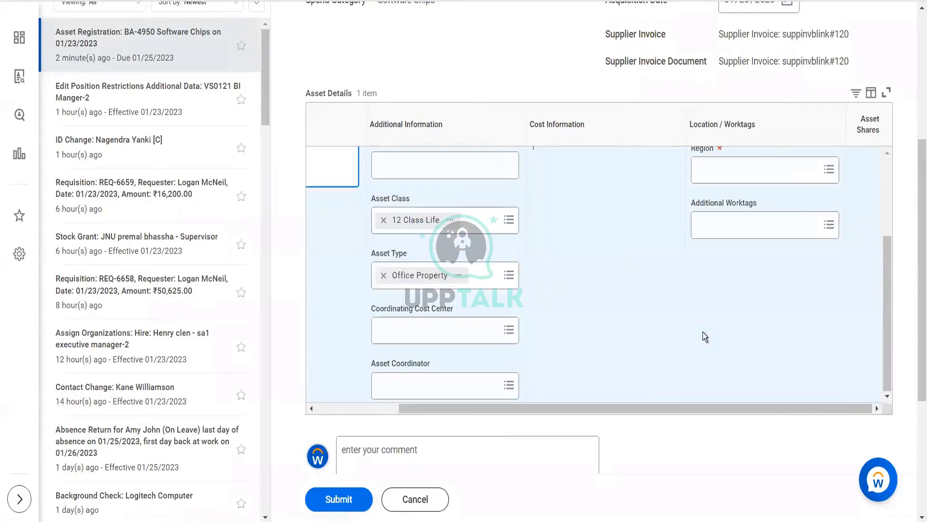
pyautogui.scroll(-5, 705, 337)
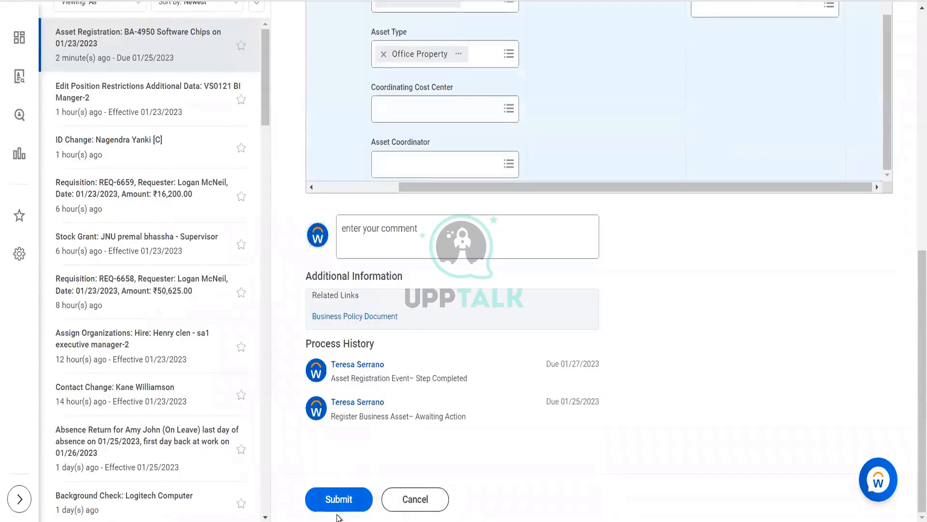
pyautogui.click(339, 504)
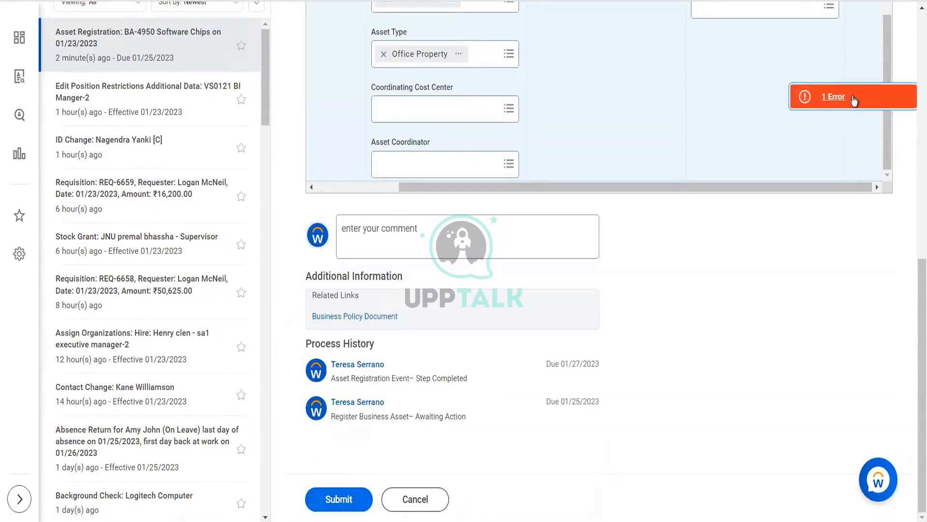
pyautogui.click(833, 97)
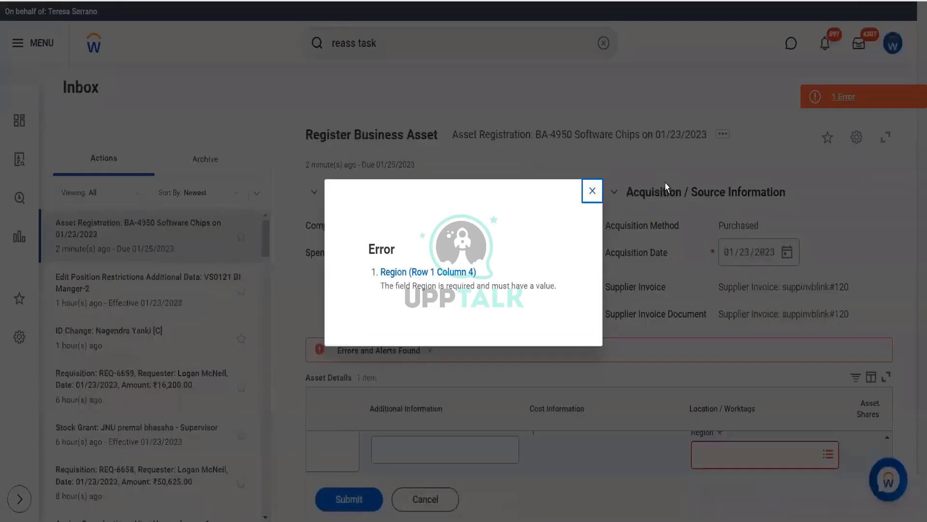
pyautogui.click(596, 190)
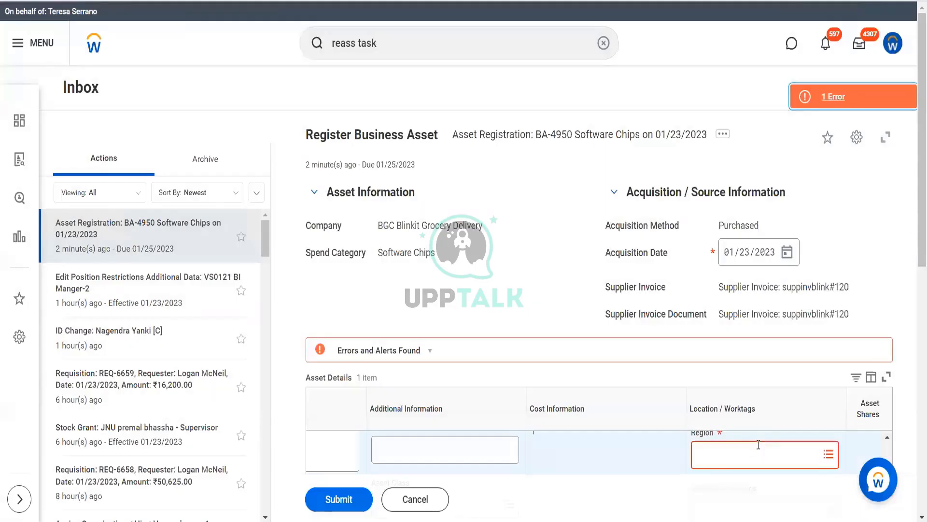
# Set the asset's Region worktag to India and submit the business asset registration
pyautogui.click(758, 445)
pyautogui.write('India')
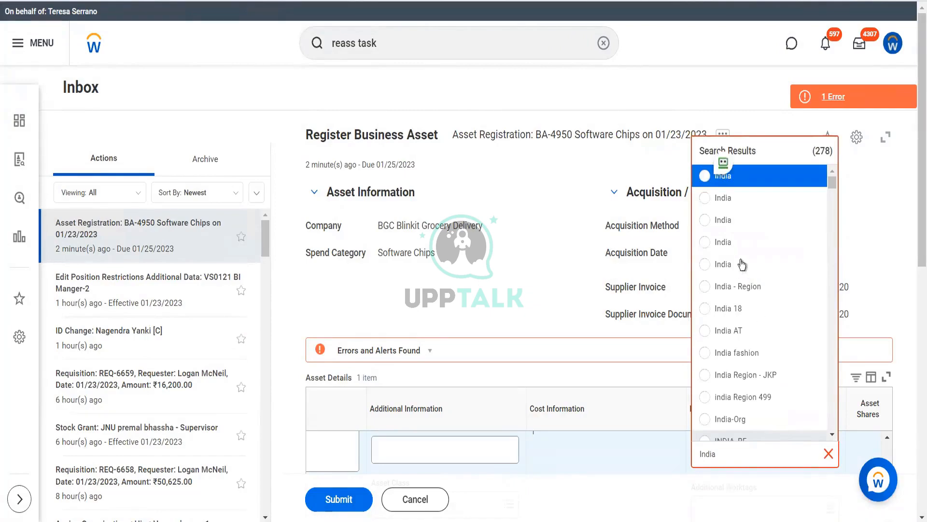
pyautogui.click(730, 205)
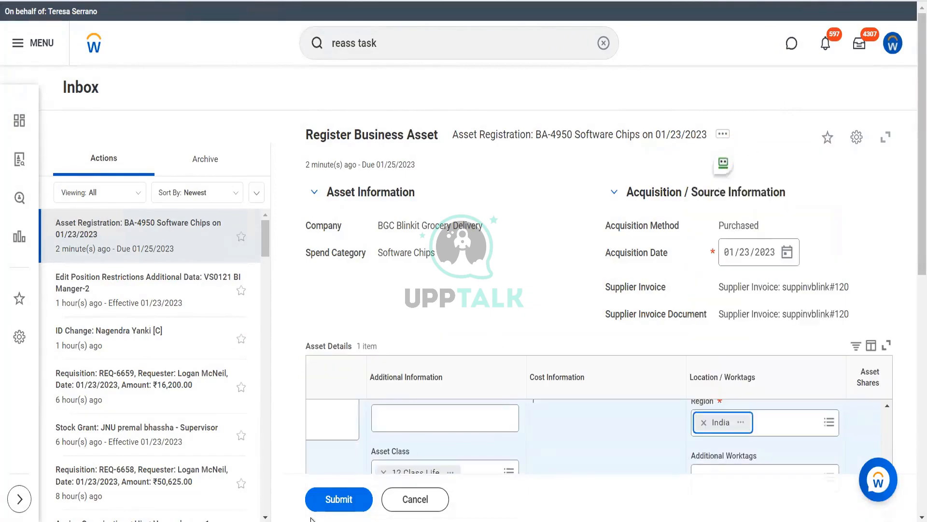
pyautogui.click(342, 500)
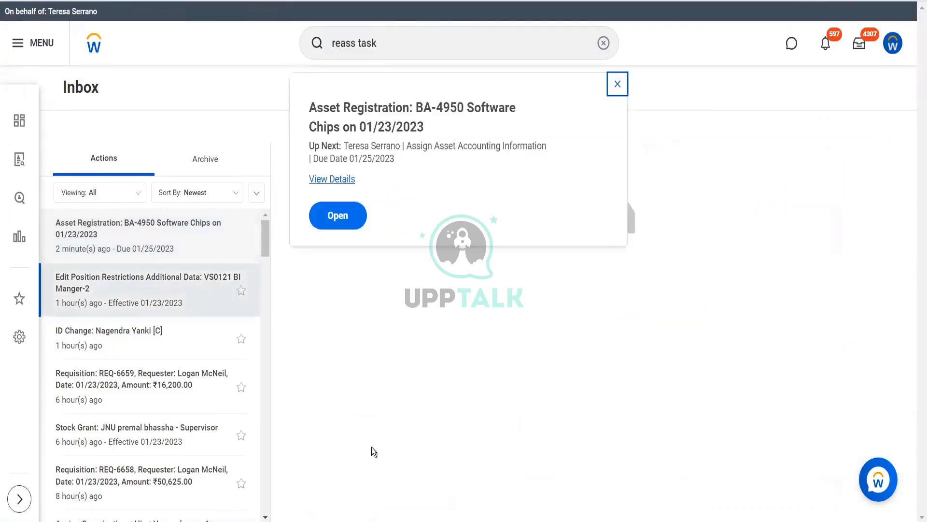
# Open the Assign Asset Accounting Information task for BA-4950 and set fair market value to 12000 and residual value to 1000
pyautogui.click(334, 180)
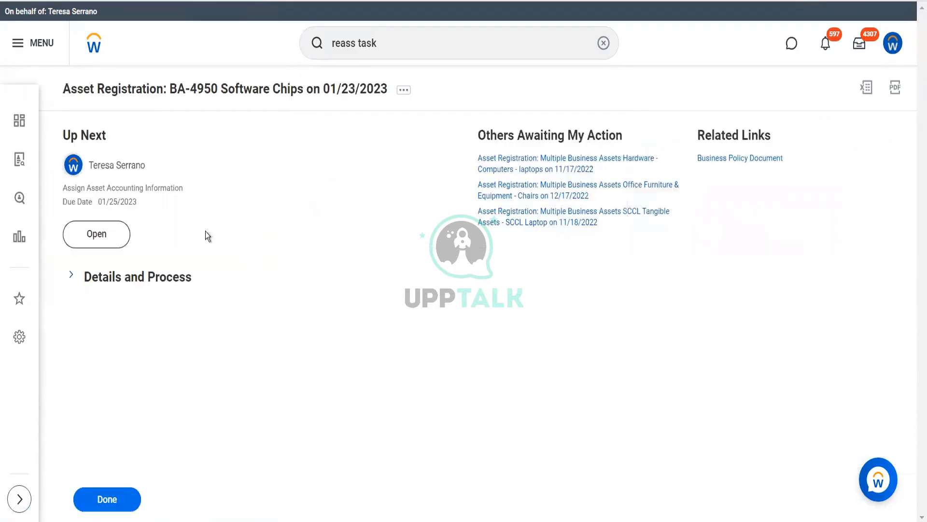
pyautogui.click(124, 234)
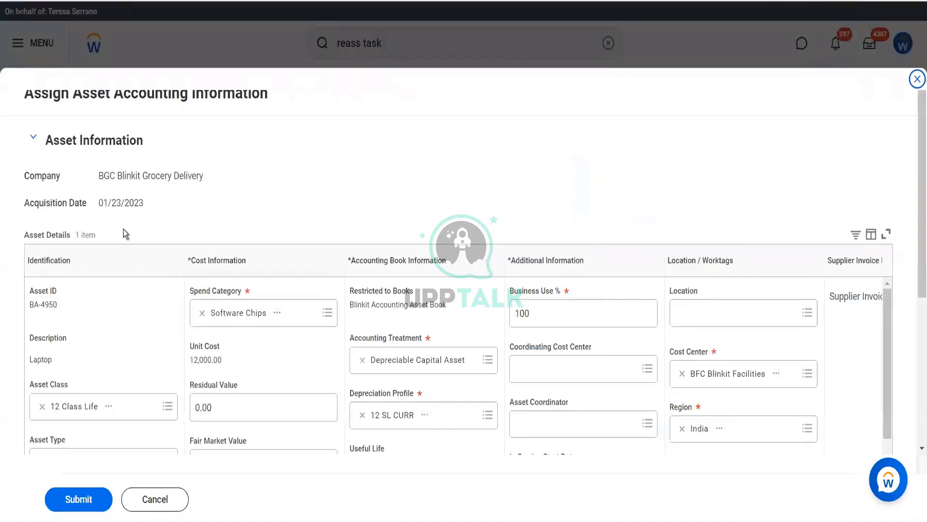
pyautogui.scroll(-5, 246, 275)
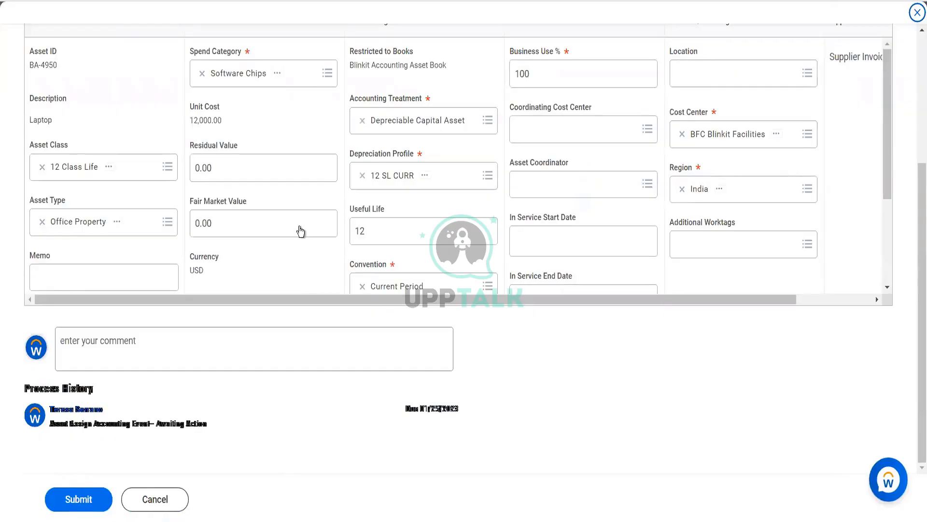
pyautogui.click(232, 227)
pyautogui.write('12000')
pyautogui.press('Tab')
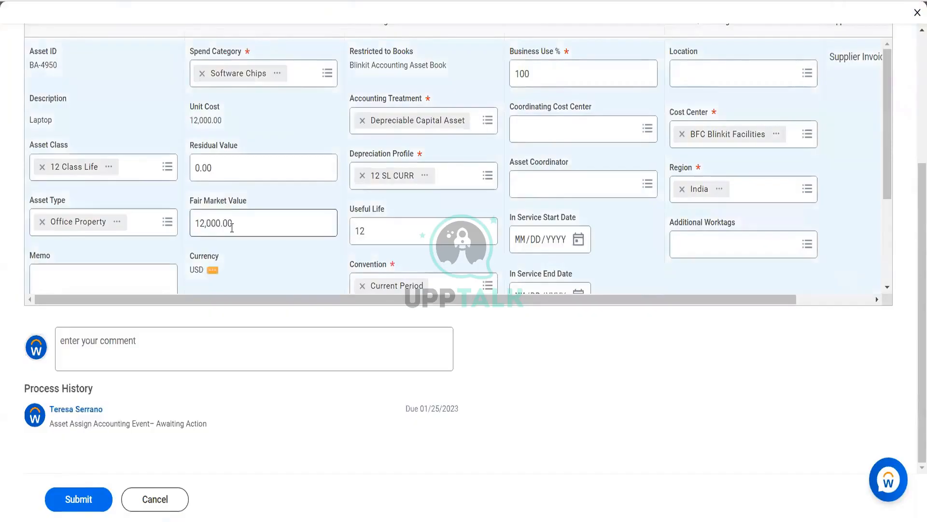
pyautogui.click(215, 160)
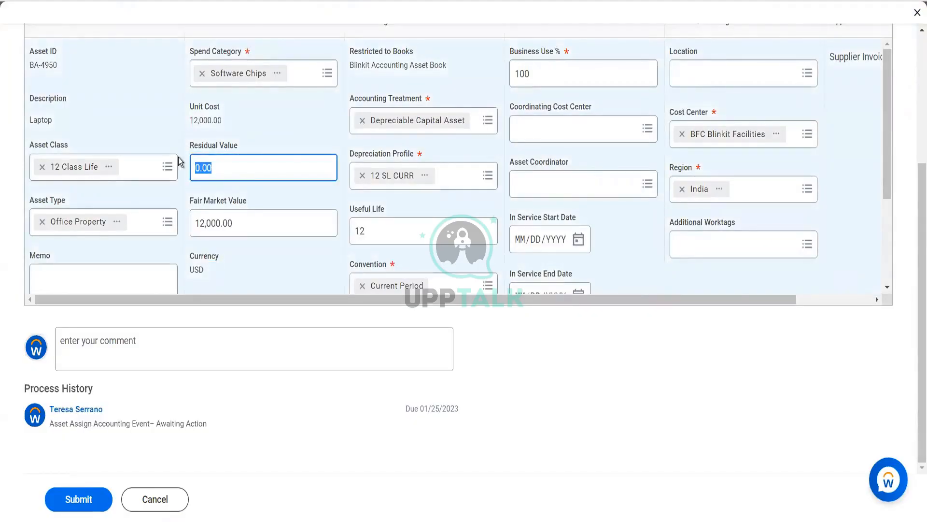
pyautogui.write('1000')
pyautogui.press('Tab')
# Examine the asset's depreciation settings, service dates, worktags and supplier invoice line in the accounting information
pyautogui.scroll(-1, 413, 199)
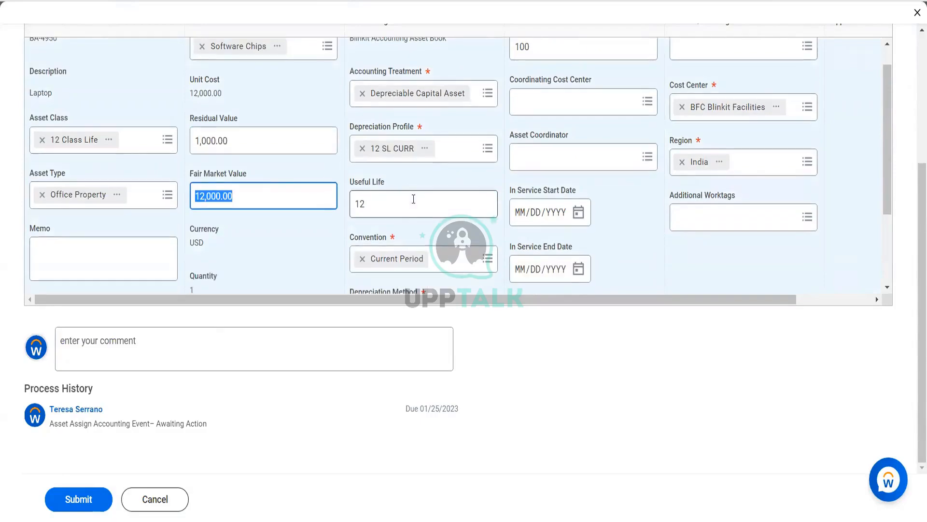
pyautogui.scroll(-3, 544, 200)
pyautogui.scroll(-1, 543, 200)
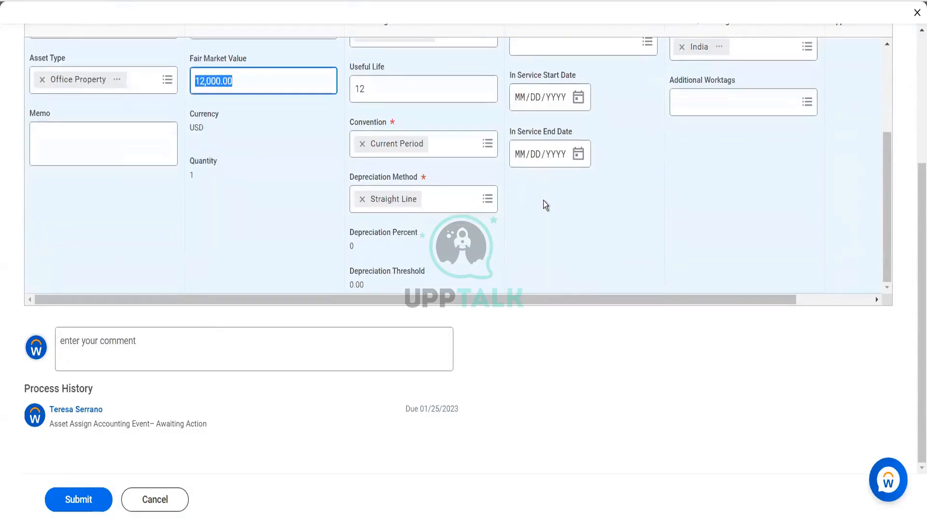
pyautogui.scroll(4, 543, 200)
pyautogui.hscroll(2, 544, 200)
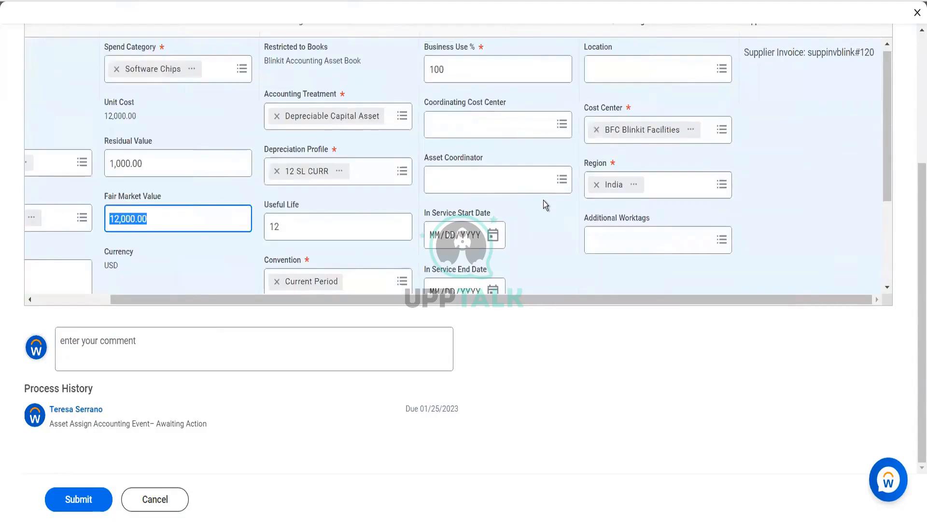
pyautogui.scroll(1, 543, 200)
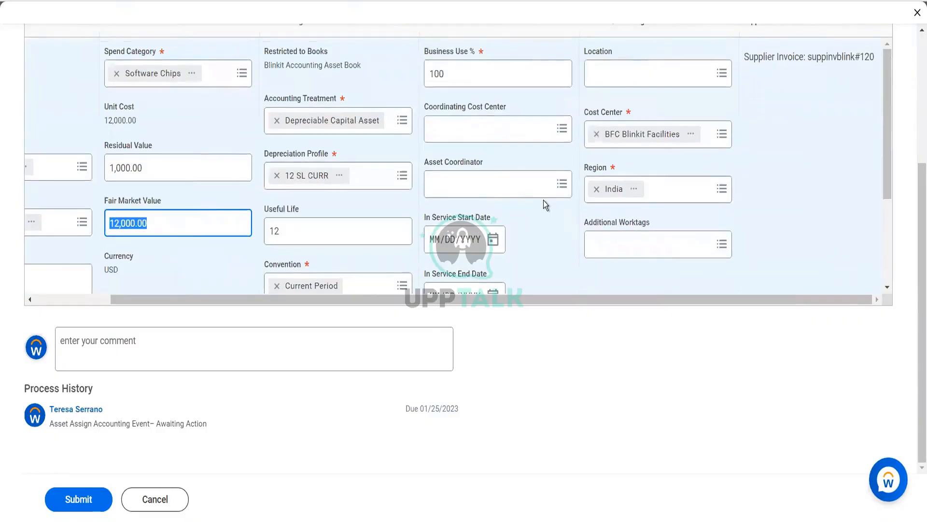
pyautogui.hscroll(-2, 367, 198)
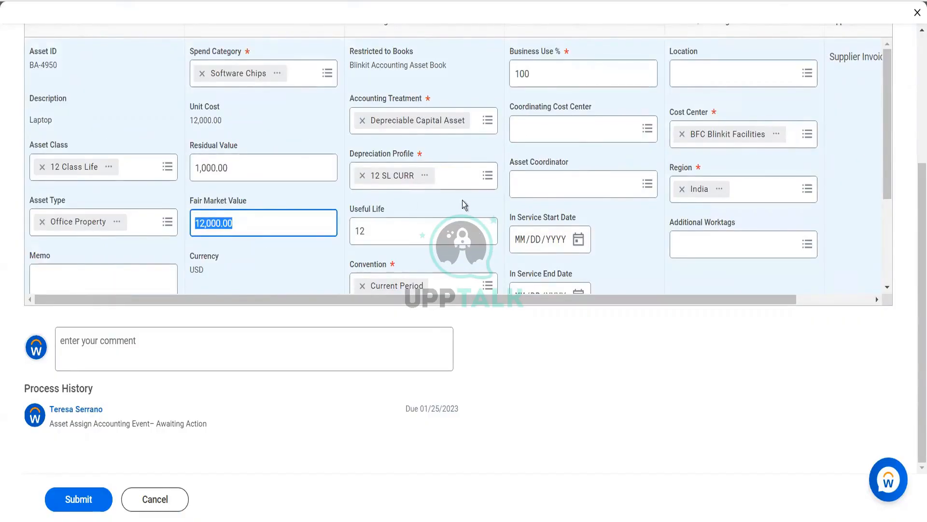
pyautogui.hscroll(2, 500, 199)
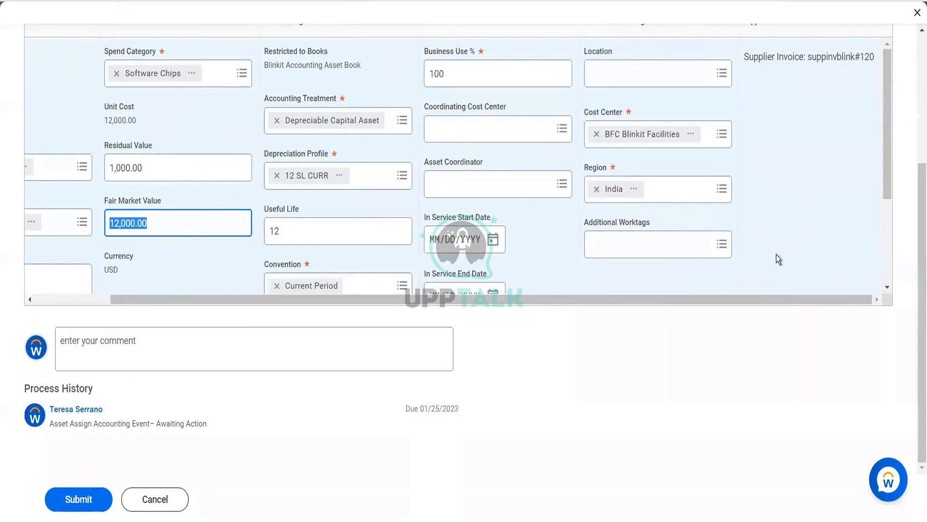
pyautogui.scroll(-3, 679, 251)
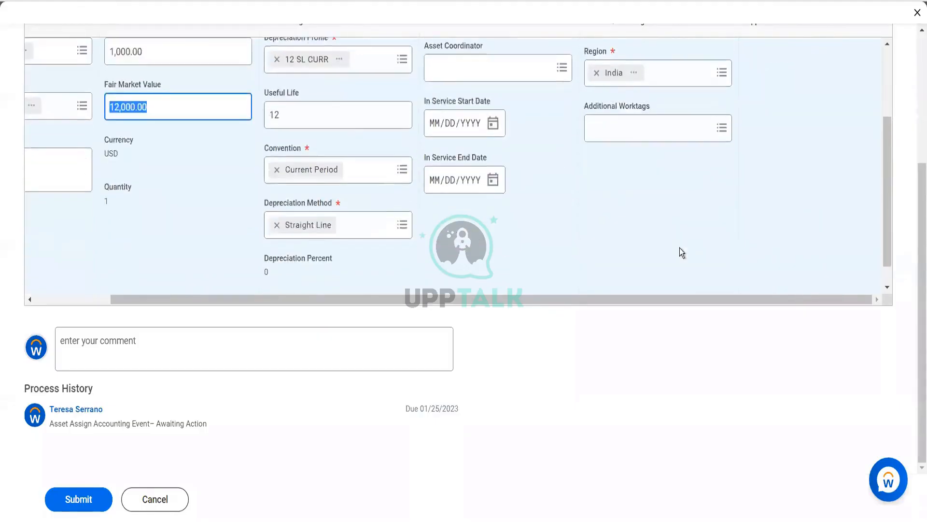
# Submit the asset accounting information and open the BA-4950 business asset from the completed process details
pyautogui.click(94, 502)
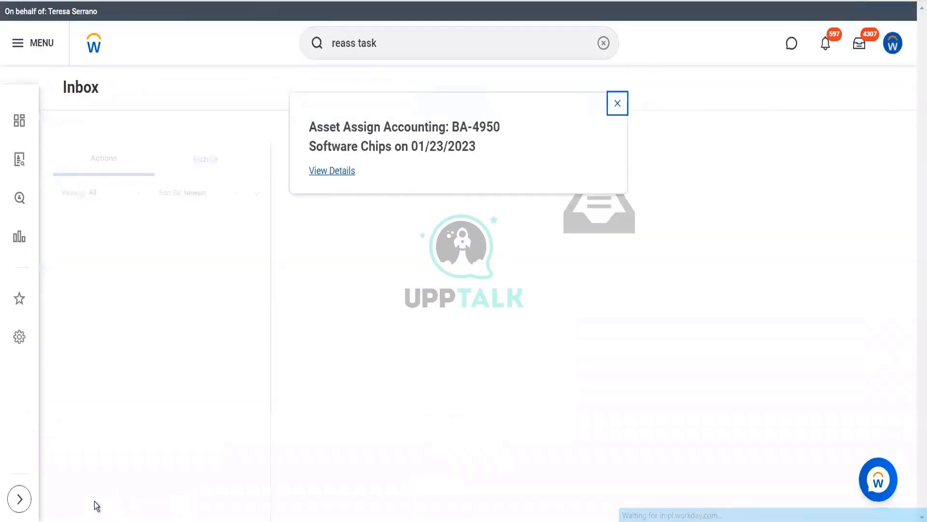
pyautogui.click(331, 171)
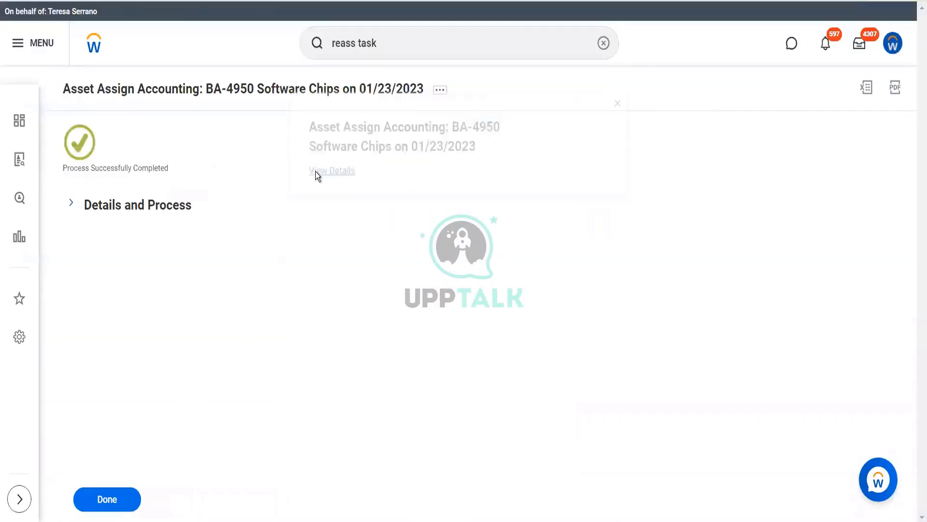
pyautogui.click(164, 215)
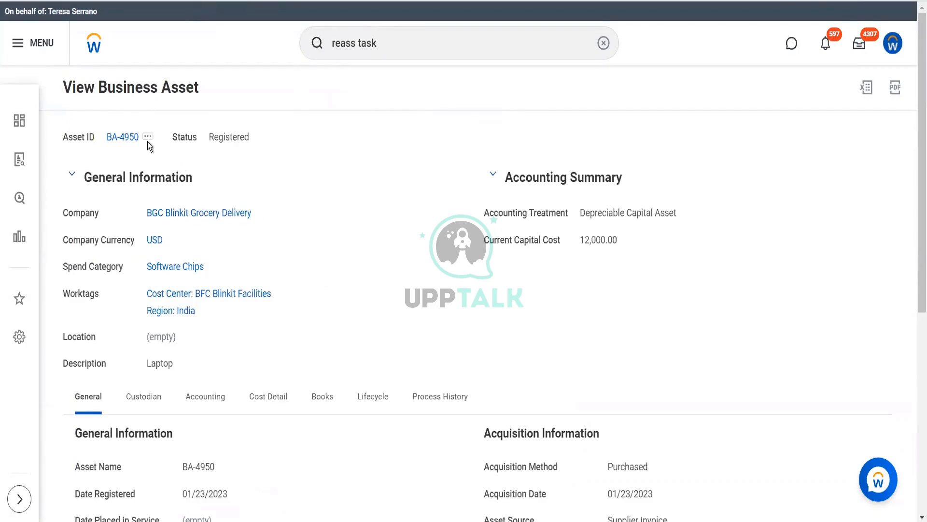
# Place business asset BA-4950 in service with the date 01/23/2023 and submit
pyautogui.click(147, 140)
pyautogui.moveTo(244, 192)
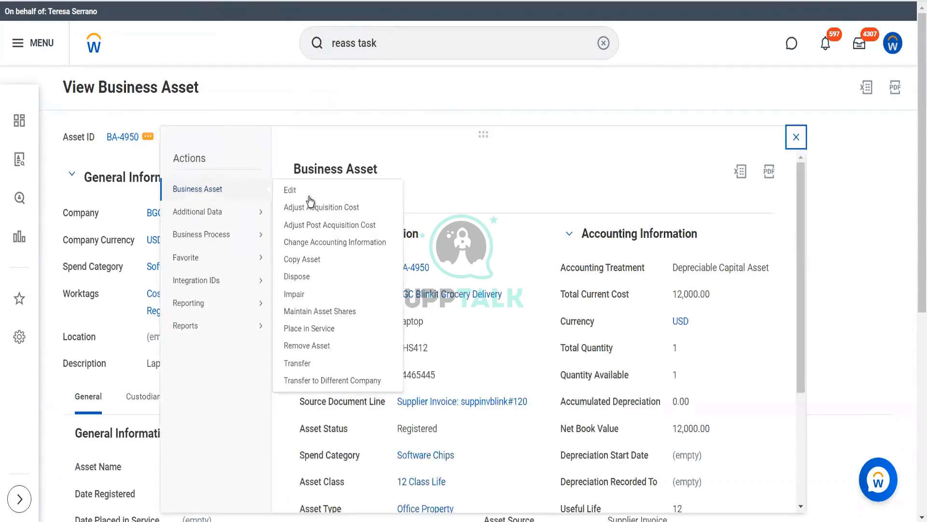
pyautogui.click(306, 329)
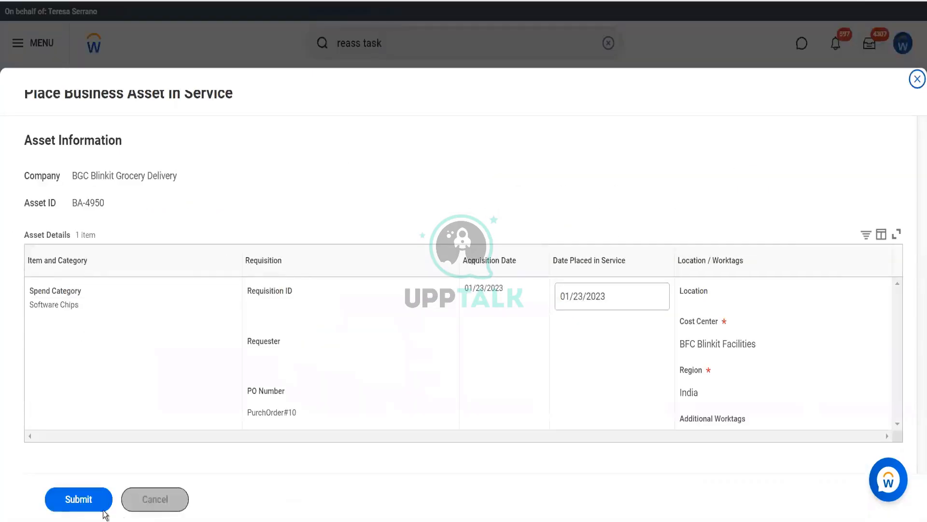
pyautogui.click(92, 504)
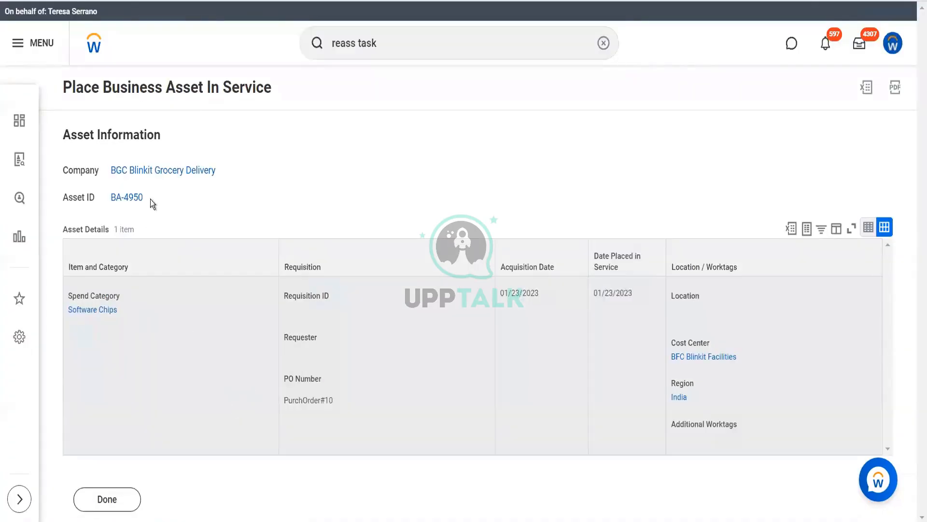
# Open the BA-4950 business asset and review its status, general information and acquisition information
pyautogui.moveTo(137, 196)
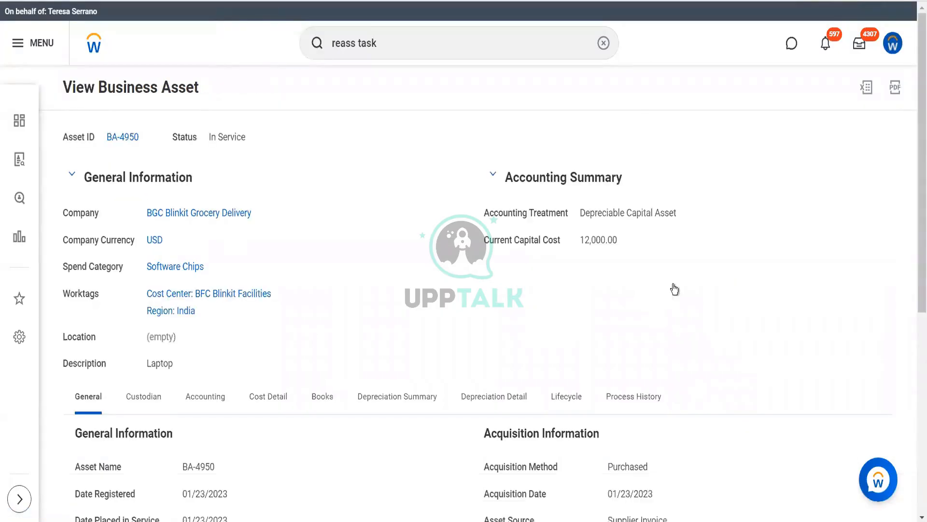
pyautogui.scroll(-7, 675, 289)
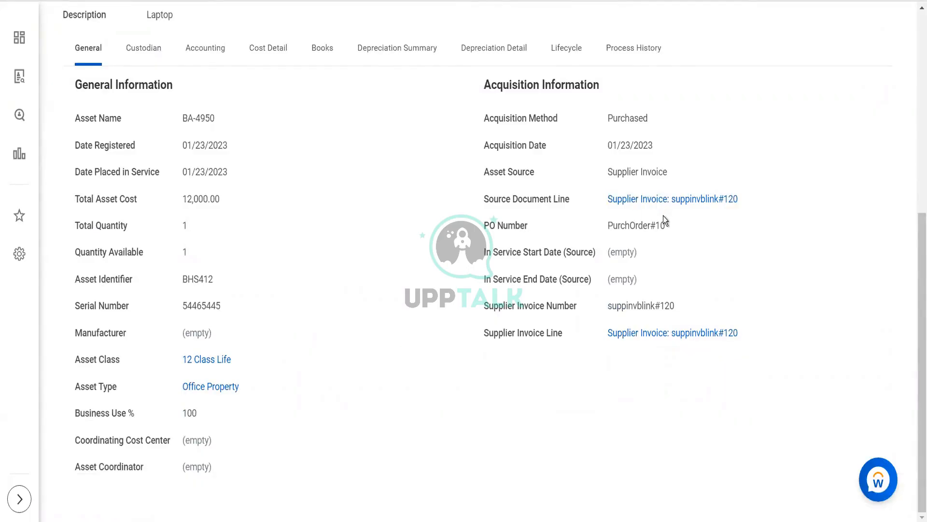
pyautogui.scroll(5, 663, 218)
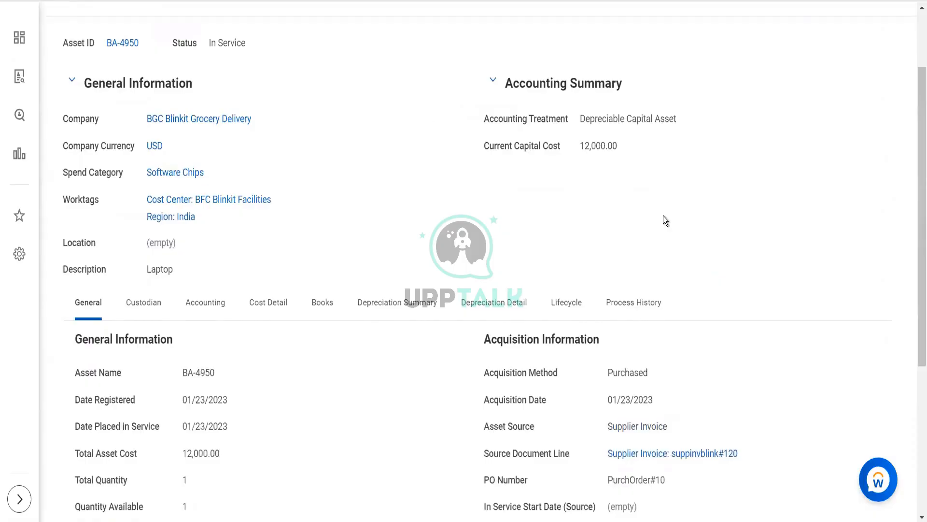
pyautogui.scroll(2, 449, 205)
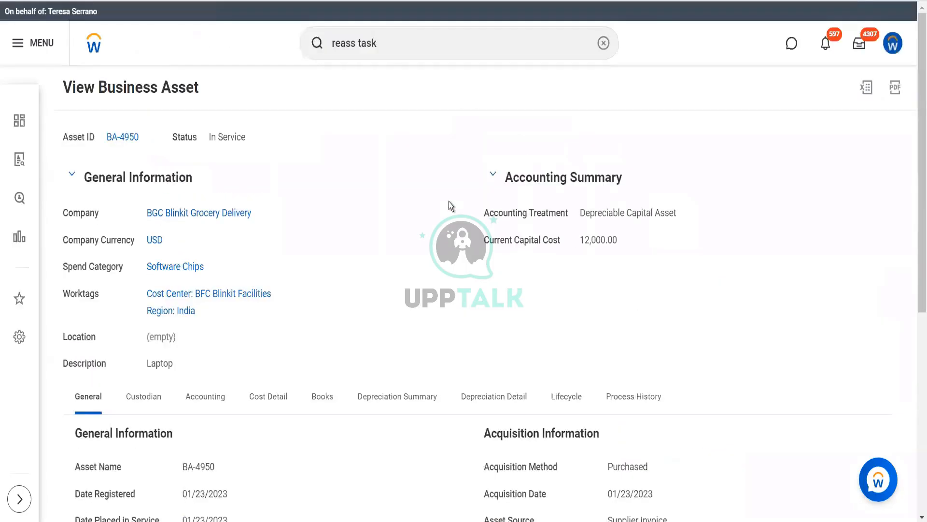
# Find and open the Create Journal task
pyautogui.moveTo(382, 42); pyautogui.dragTo(321, 48)
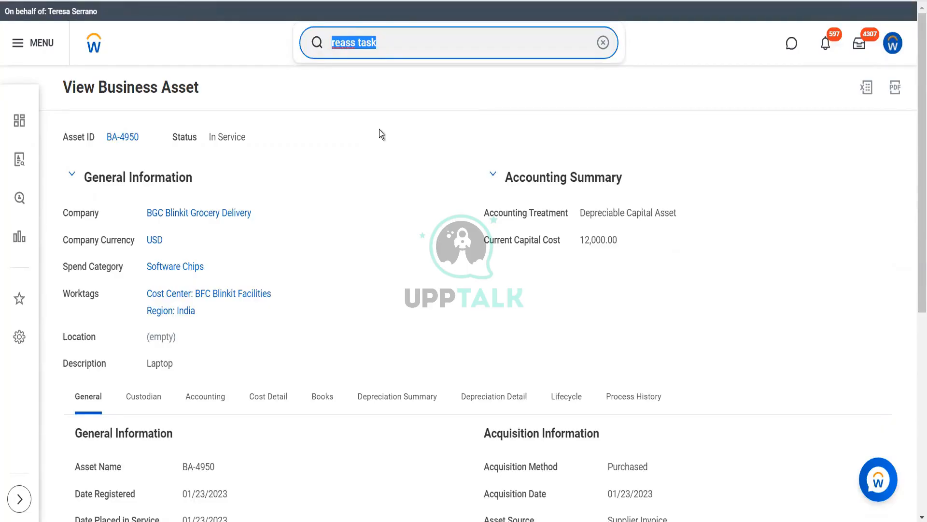
pyautogui.write('cr journal')
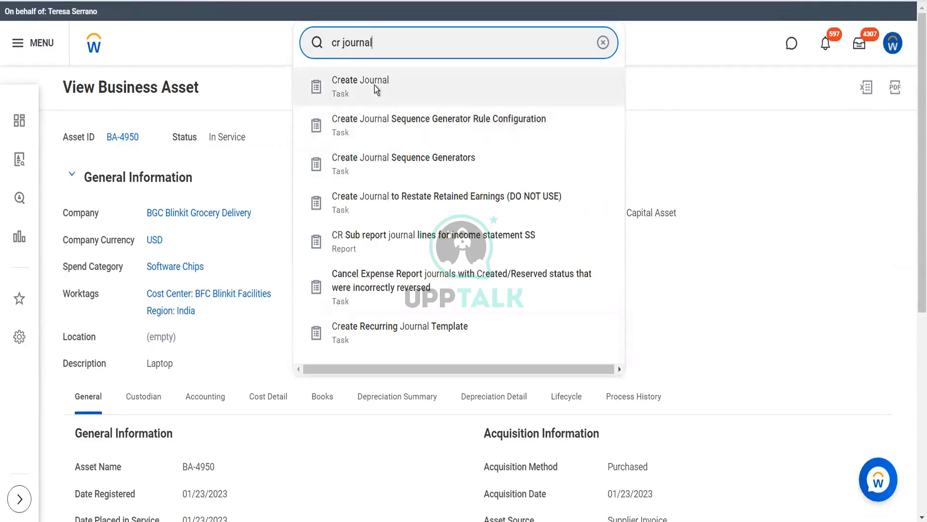
pyautogui.click(374, 86)
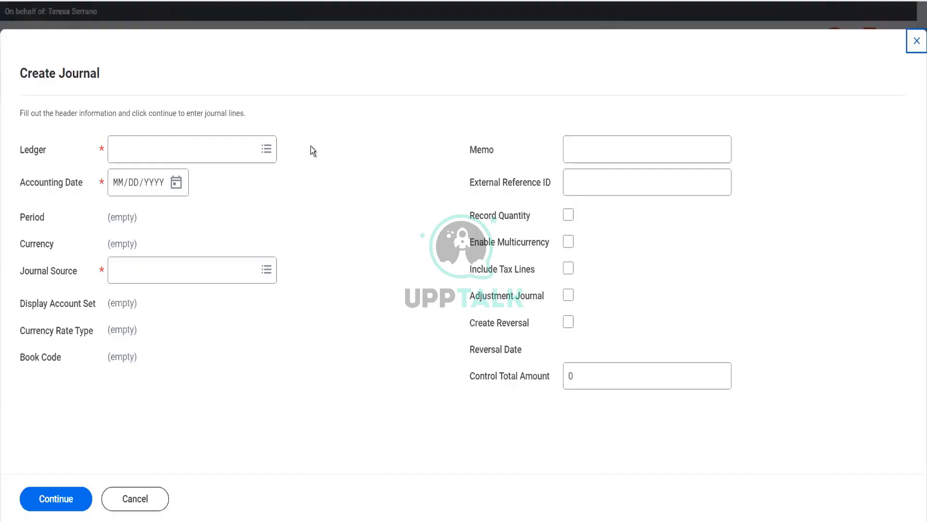
# Choose 101 Raffee Organization LLC : Actuals as the journal's ledger
pyautogui.click(207, 160)
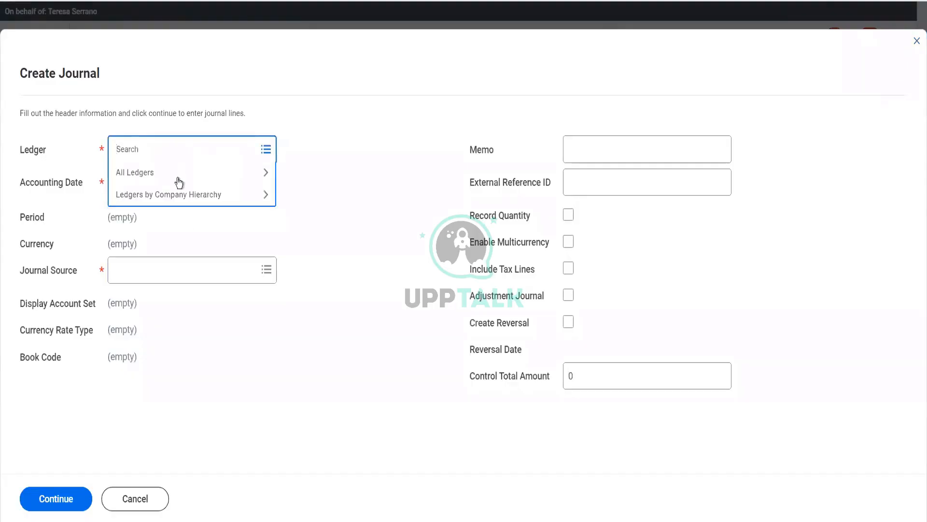
pyautogui.click(176, 178)
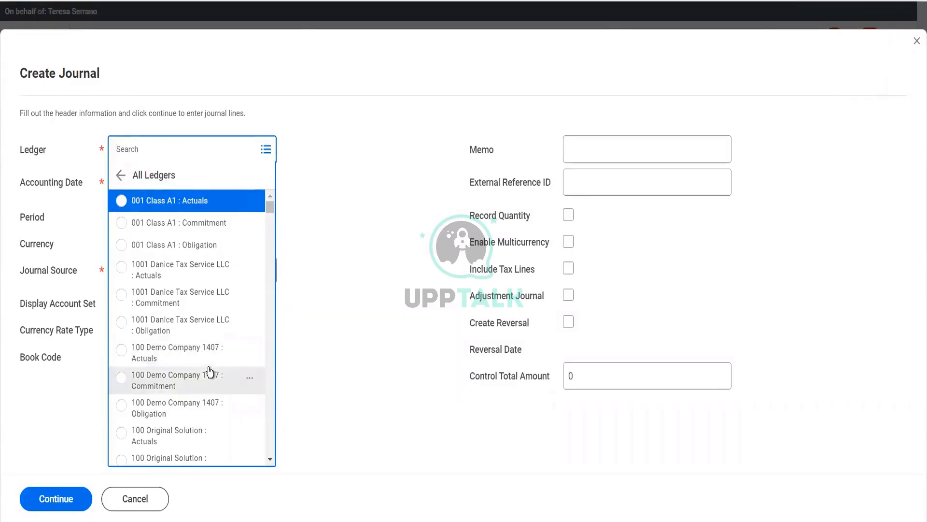
pyautogui.scroll(-3, 208, 367)
pyautogui.scroll(-2, 210, 371)
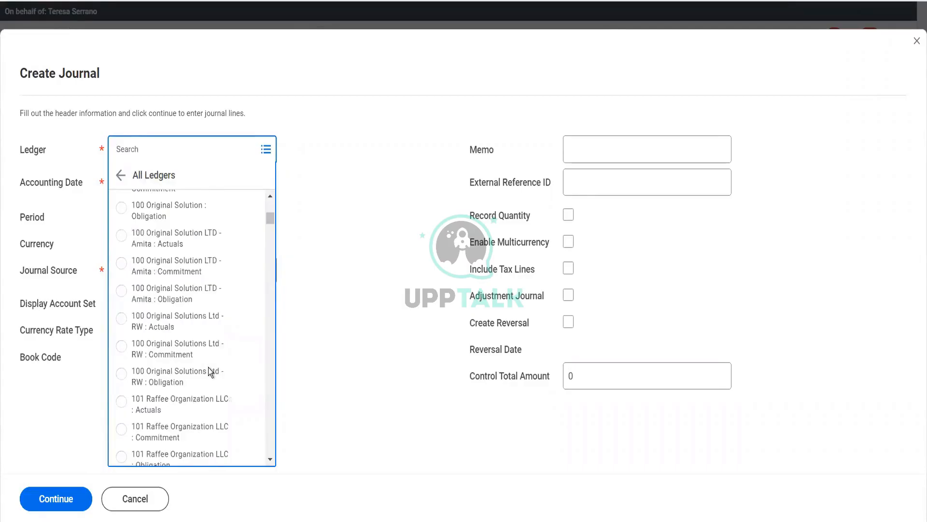
pyautogui.click(206, 405)
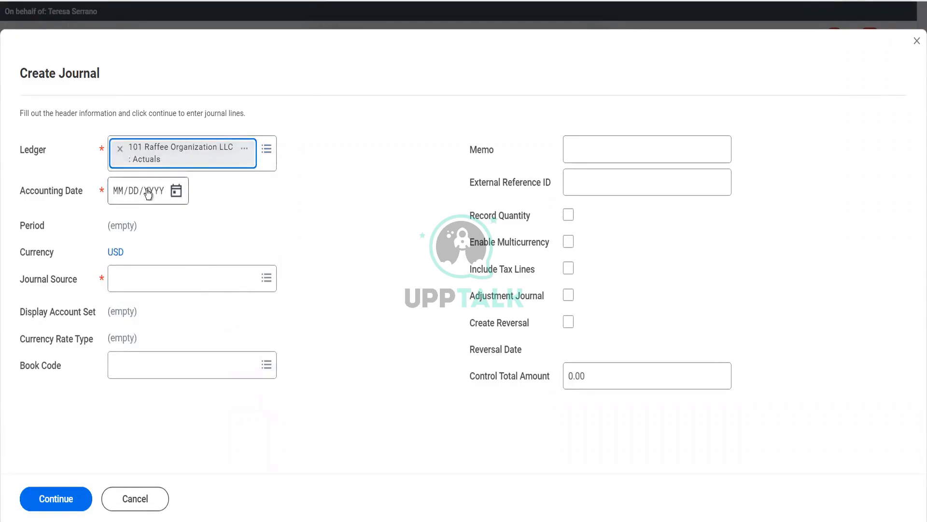
# Set the journal's accounting date to 01/24/2023 and its journal source to BNY Journal
pyautogui.click(177, 191)
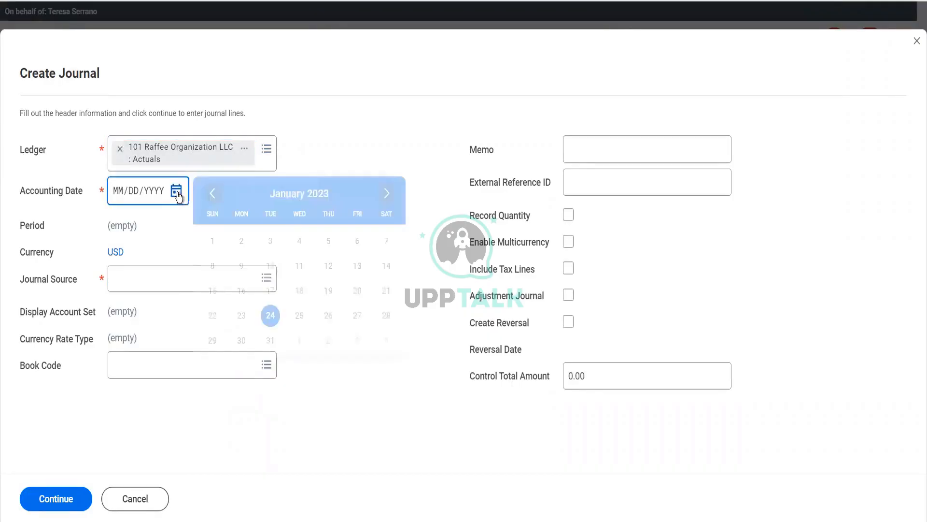
pyautogui.click(270, 316)
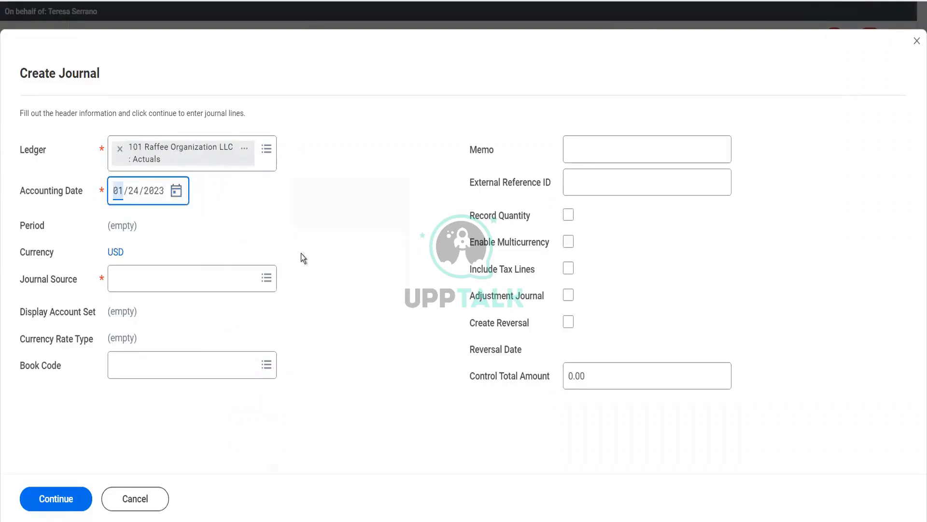
pyautogui.click(210, 274)
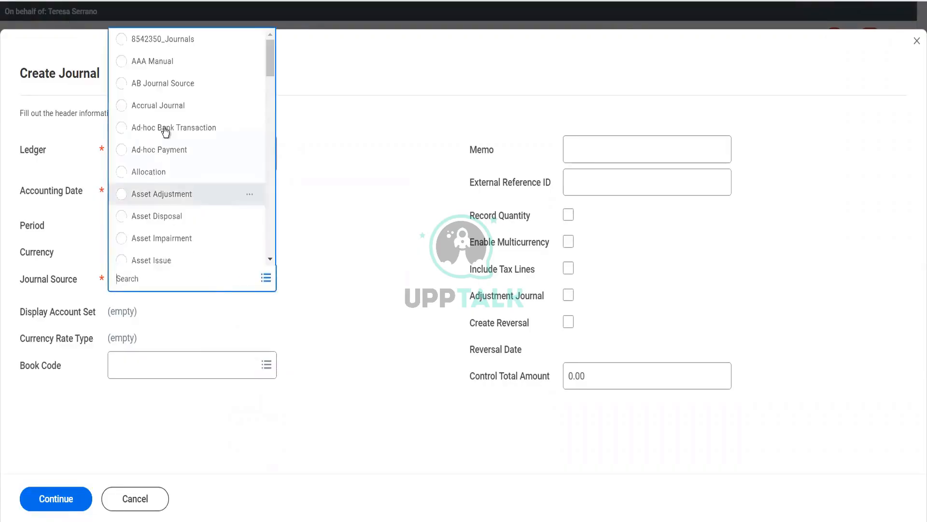
pyautogui.scroll(-2, 171, 202)
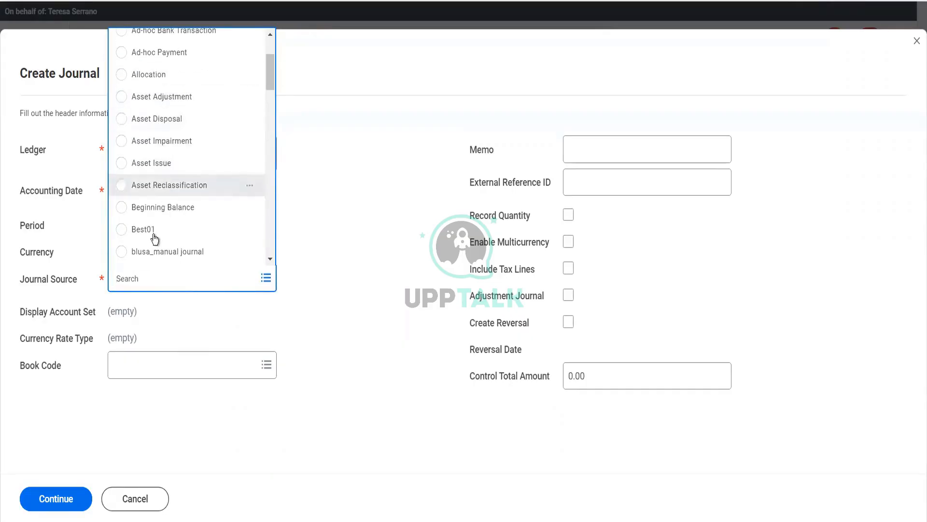
pyautogui.scroll(-2, 153, 235)
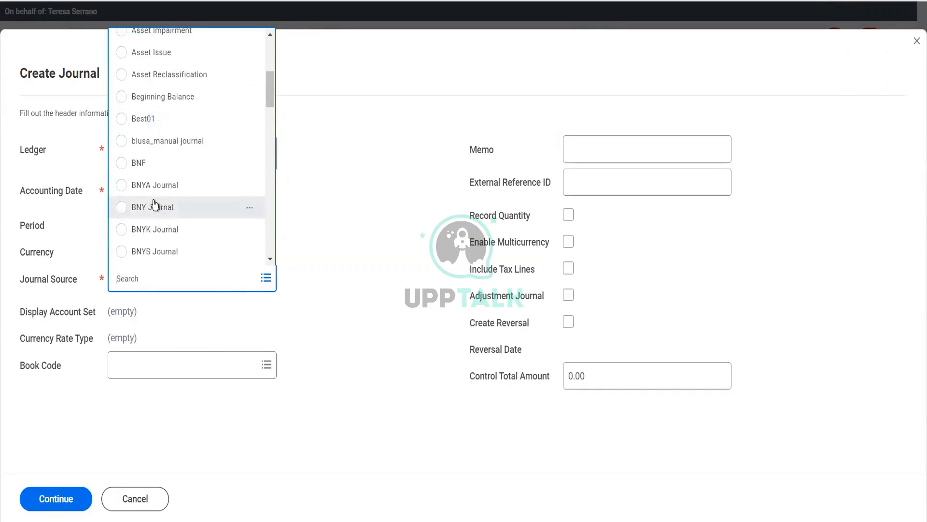
pyautogui.click(154, 207)
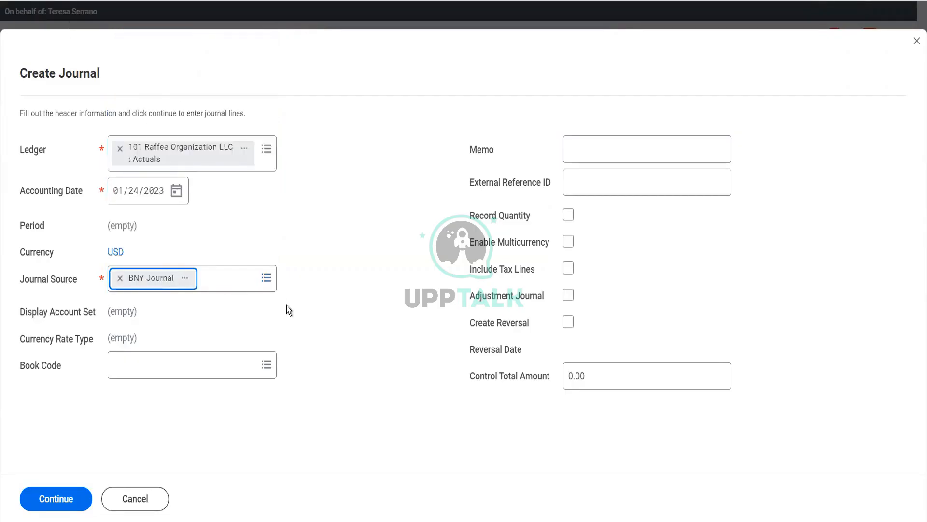
# Try to continue to the journal lines and read the page error details
pyautogui.click(47, 500)
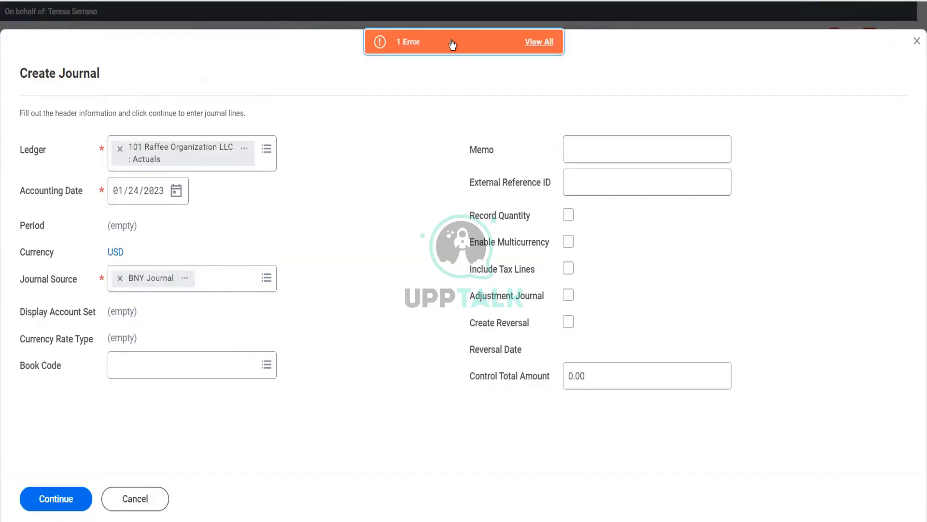
pyautogui.click(451, 42)
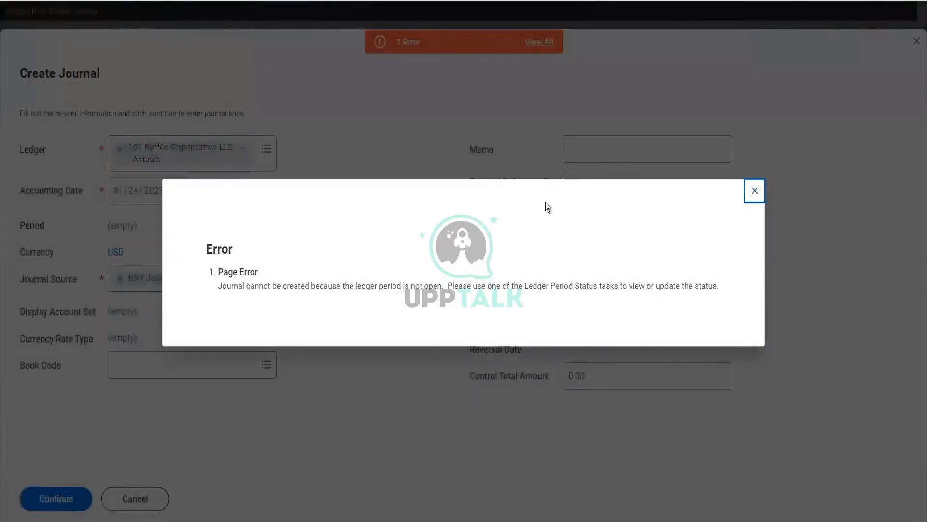
pyautogui.click(755, 191)
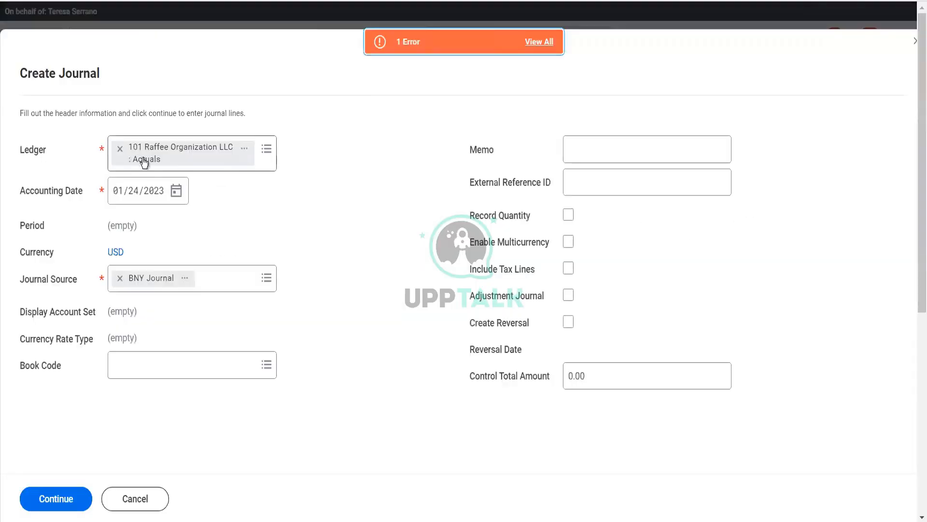
# Replace the ledger with BGC Blinkit Grocery Delivery : Actuals and continue to the journal lines
pyautogui.click(120, 149)
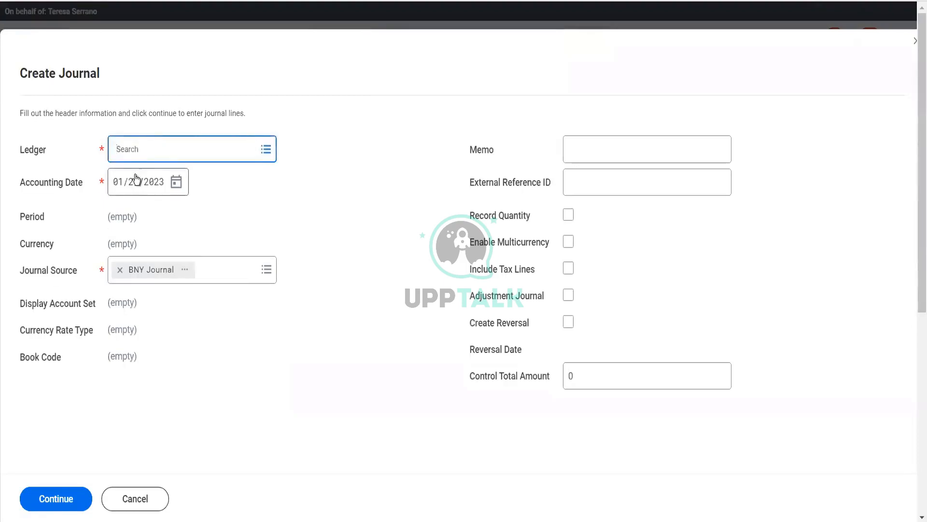
pyautogui.write('bgc')
pyautogui.press('Return')
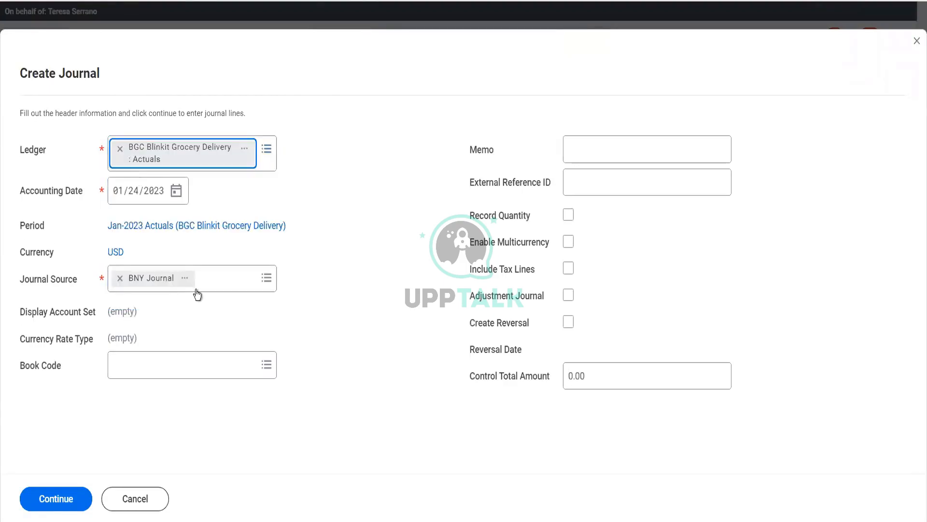
pyautogui.click(56, 499)
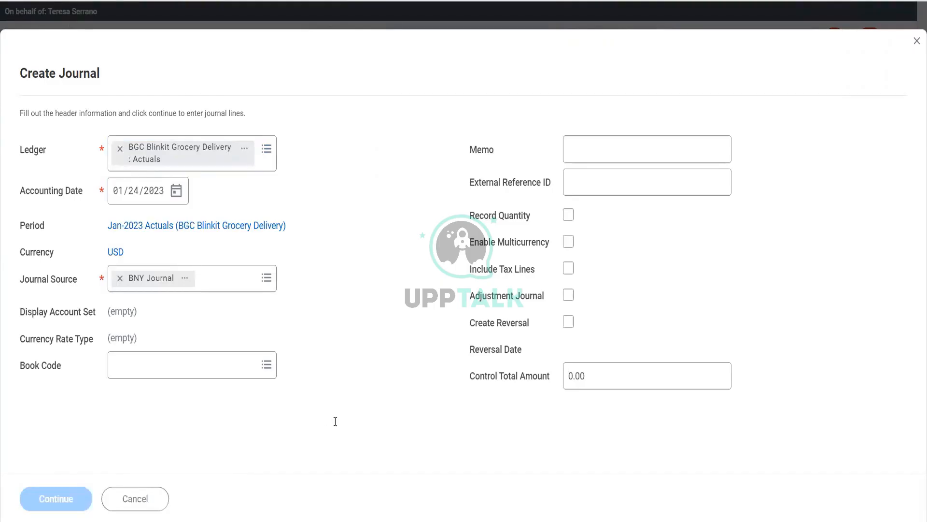
# Assign ledger account 00003:Apollo Subscriptions to the first journal entry line and 00005:Apollo Course Deliv Cost to the second
pyautogui.scroll(-5, 337, 426)
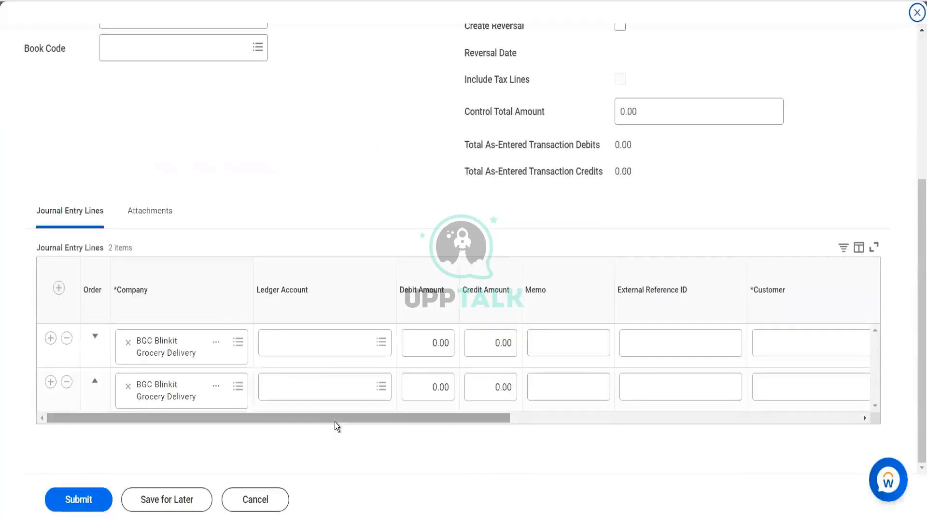
pyautogui.scroll(5, 303, 171)
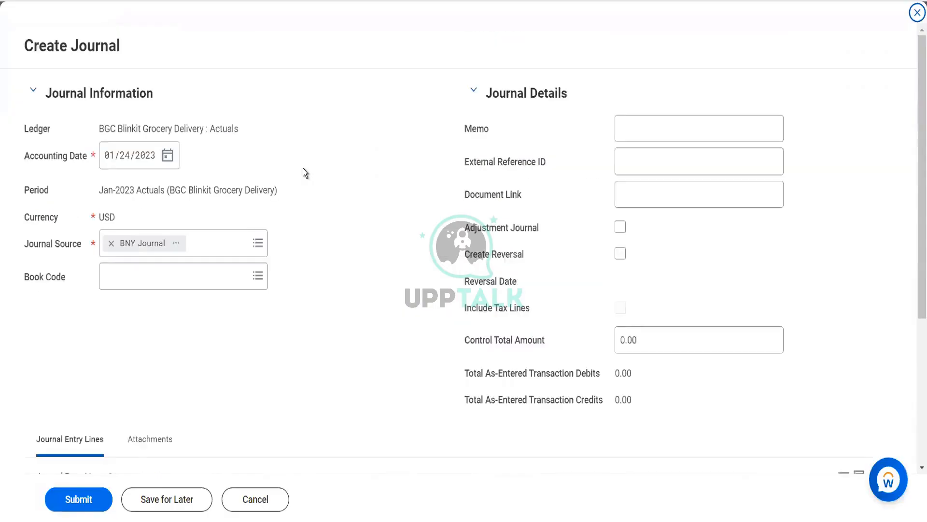
pyautogui.scroll(-5, 303, 168)
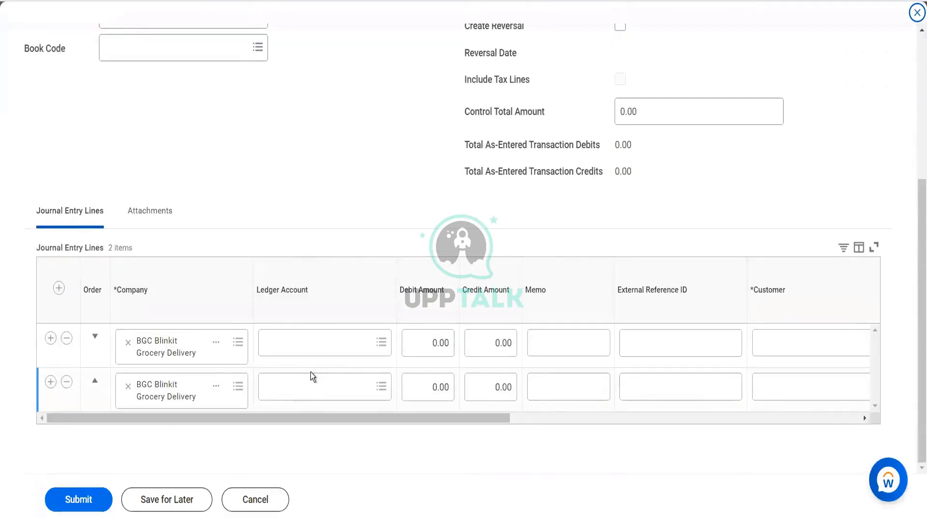
pyautogui.click(295, 341)
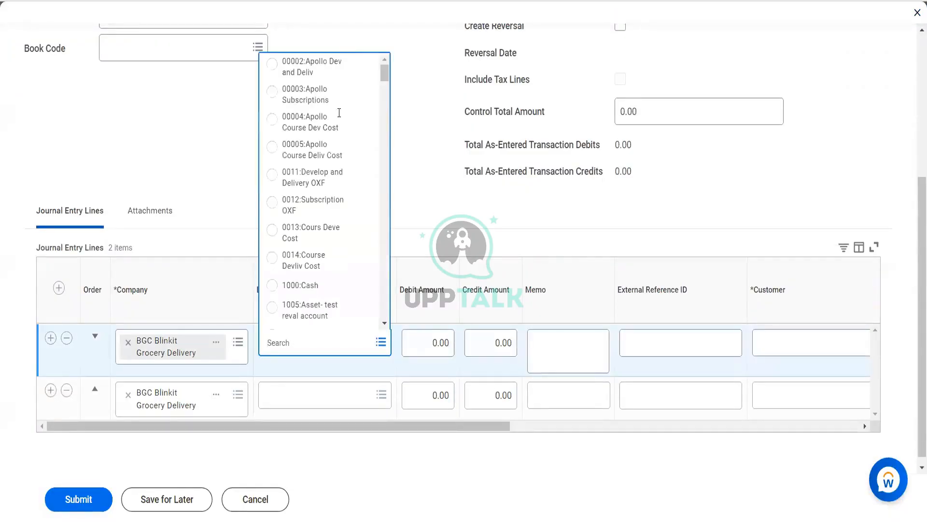
pyautogui.click(311, 99)
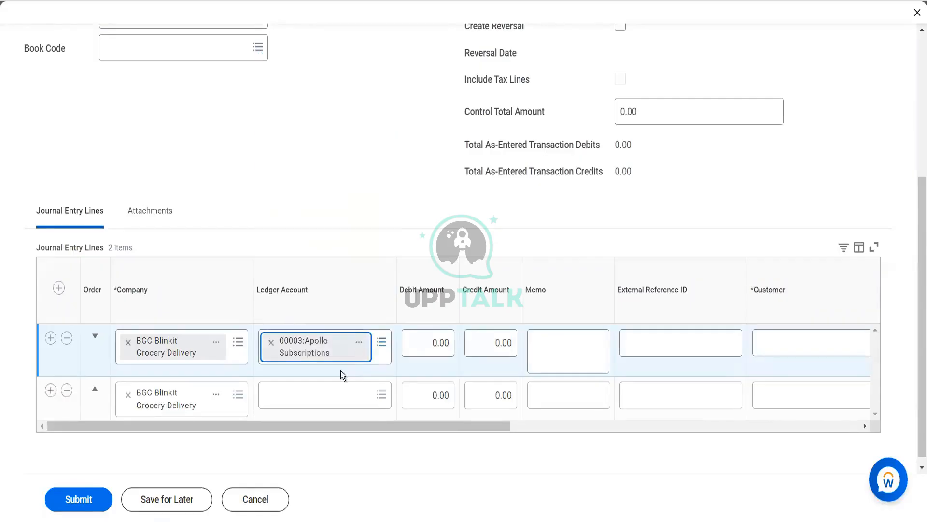
pyautogui.click(323, 394)
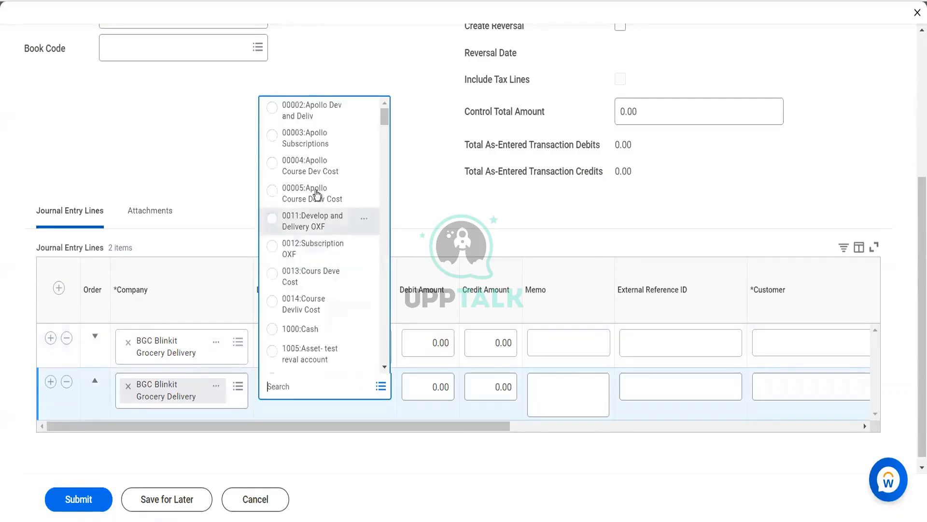
pyautogui.click(317, 193)
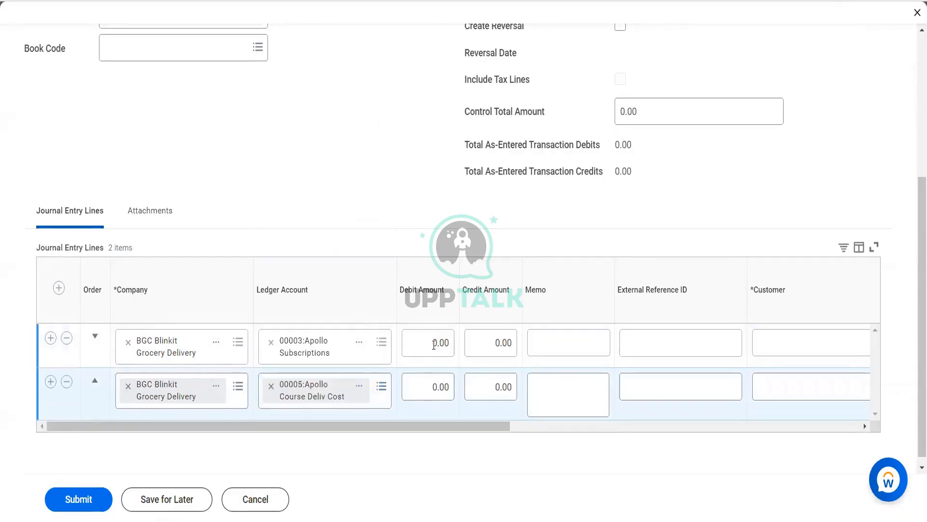
# Enter a debit of 1,500 on the first journal entry line and a credit of 1,500 on the second
pyautogui.click(434, 344)
pyautogui.write('1500')
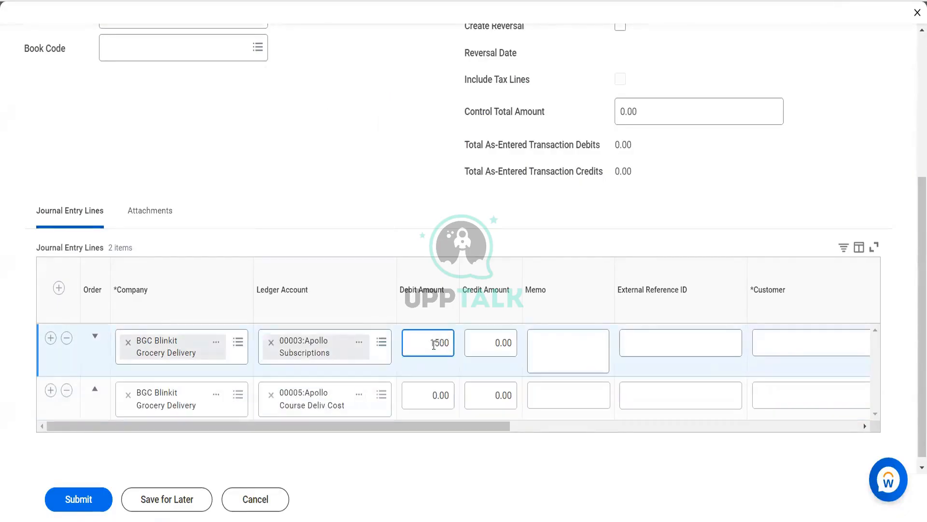
pyautogui.press('Tab')
pyautogui.click(506, 401)
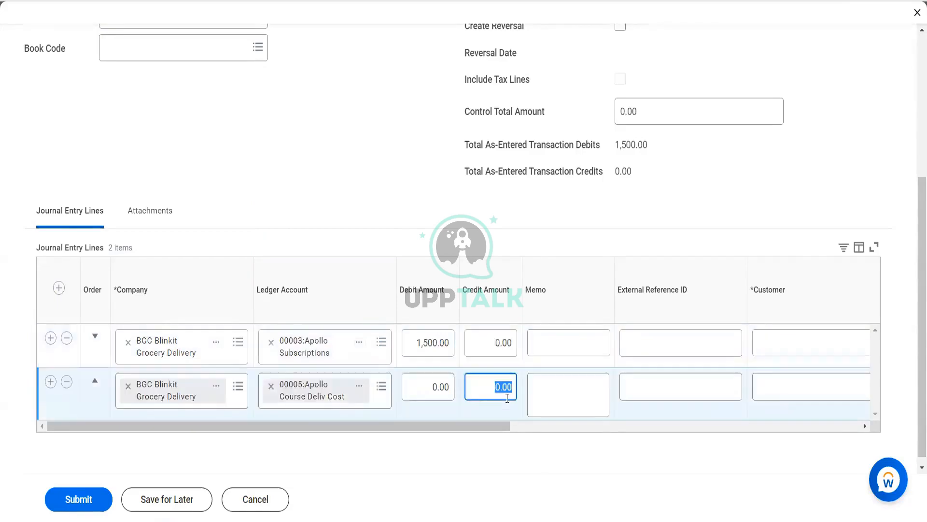
pyautogui.write('1500')
pyautogui.press('Tab')
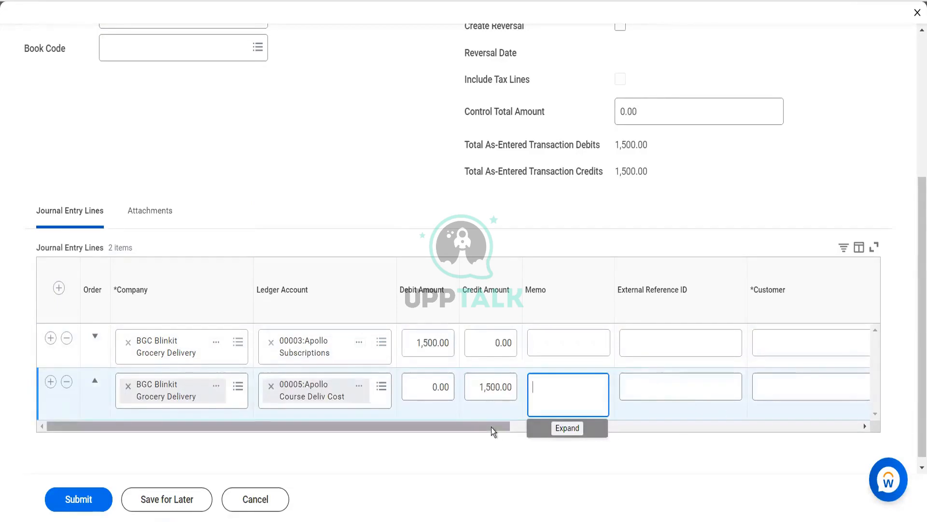
# Open the journal's BGC Blinkit Grocery Delivery : Actuals ledger separately and view its linked company
pyautogui.moveTo(492, 427); pyautogui.dragTo(813, 432)
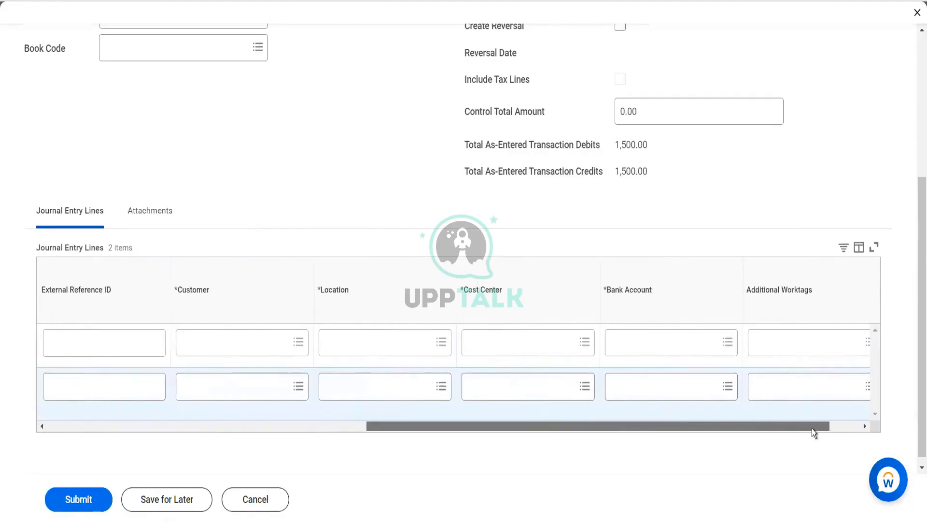
pyautogui.scroll(5, 583, 252)
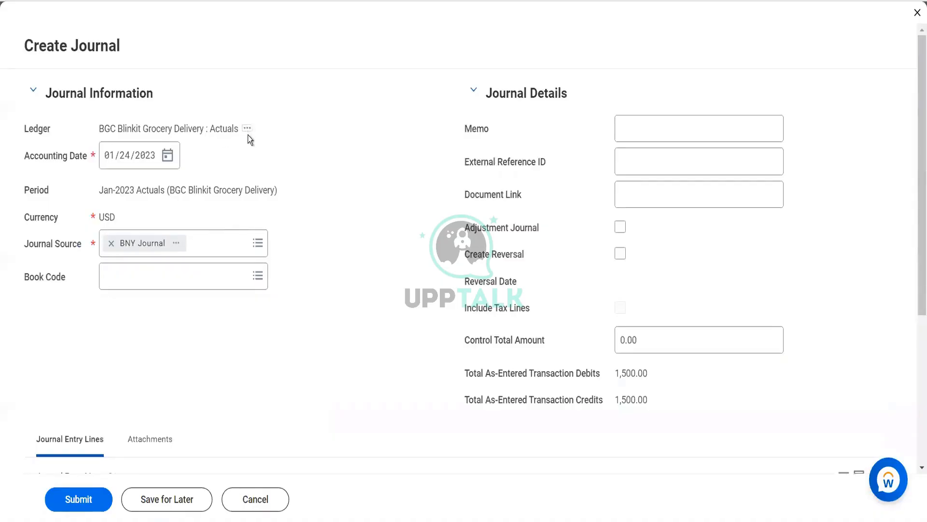
pyautogui.rightClick(247, 129)
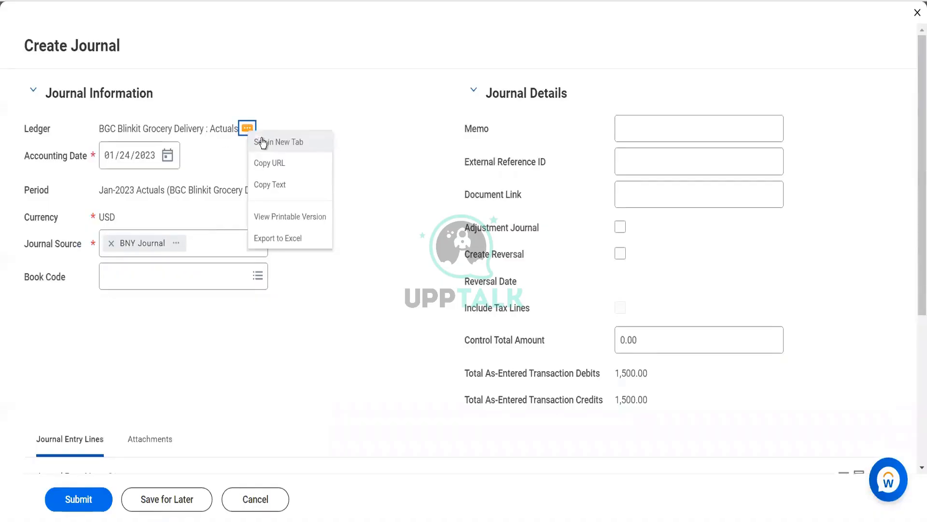
pyautogui.click(262, 139)
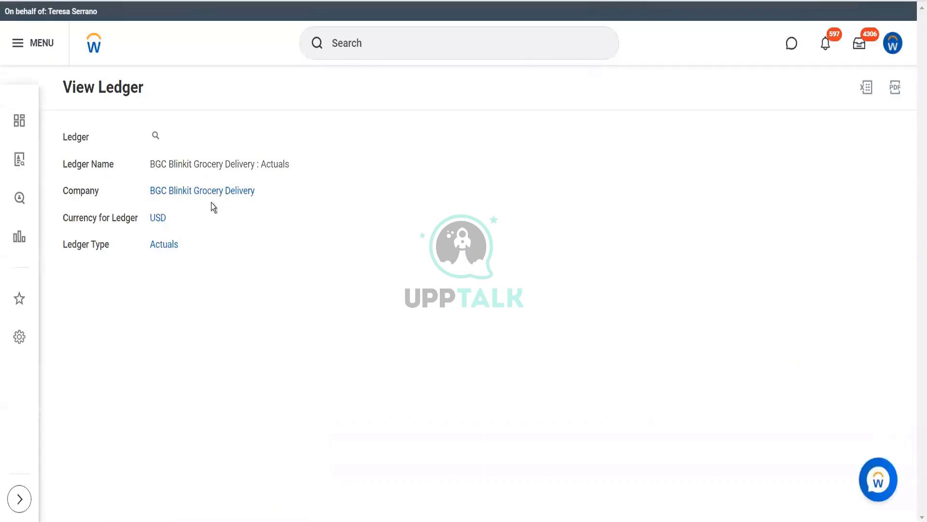
pyautogui.click(212, 192)
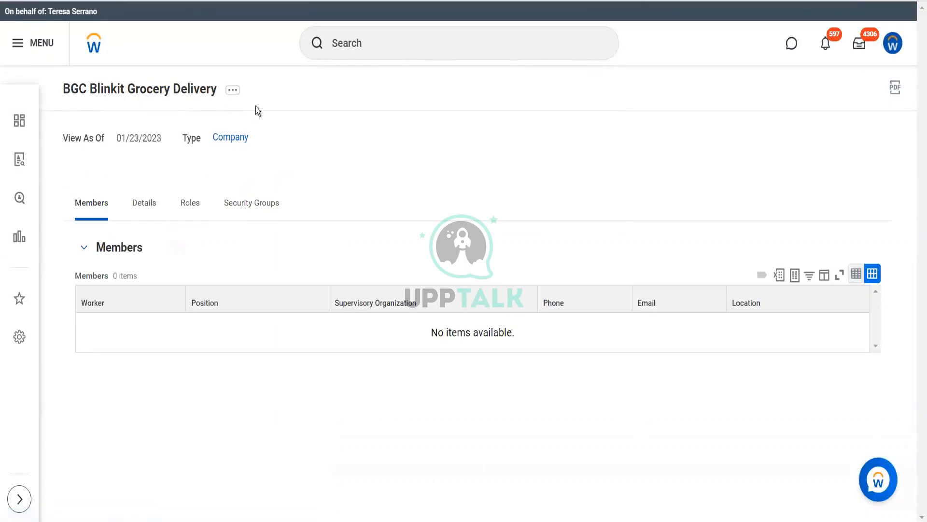
# Search for the Maintain Worktag Usage task and open it
pyautogui.click(399, 52)
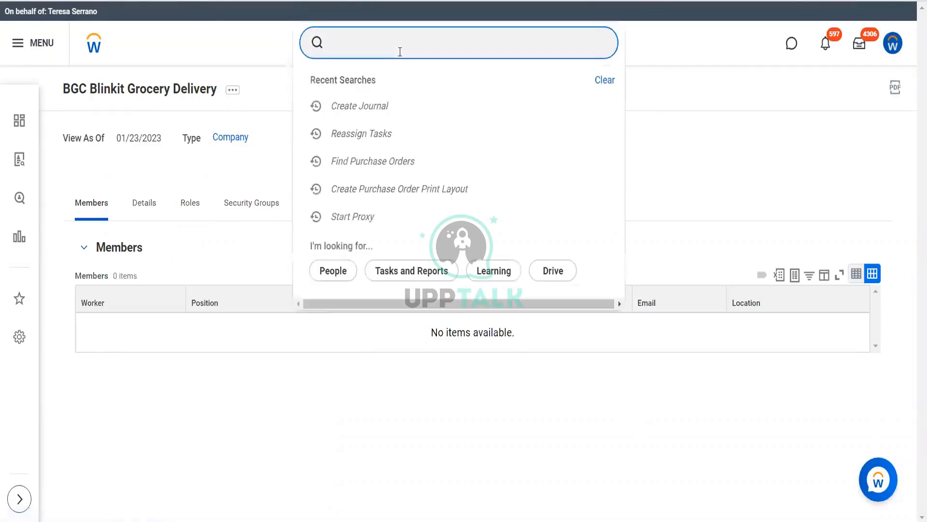
pyautogui.write('A')
pyautogui.press('BackSpace')
pyautogui.write('mai work usage')
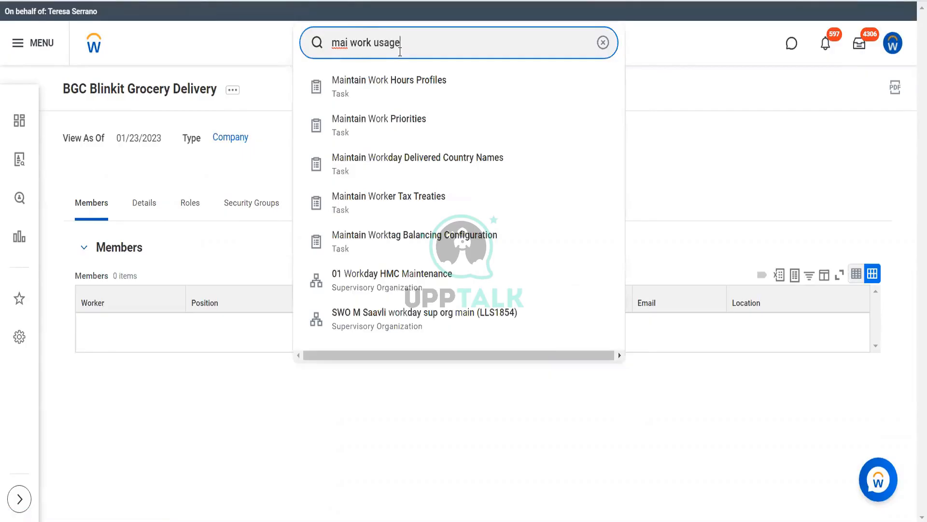
pyautogui.click(397, 83)
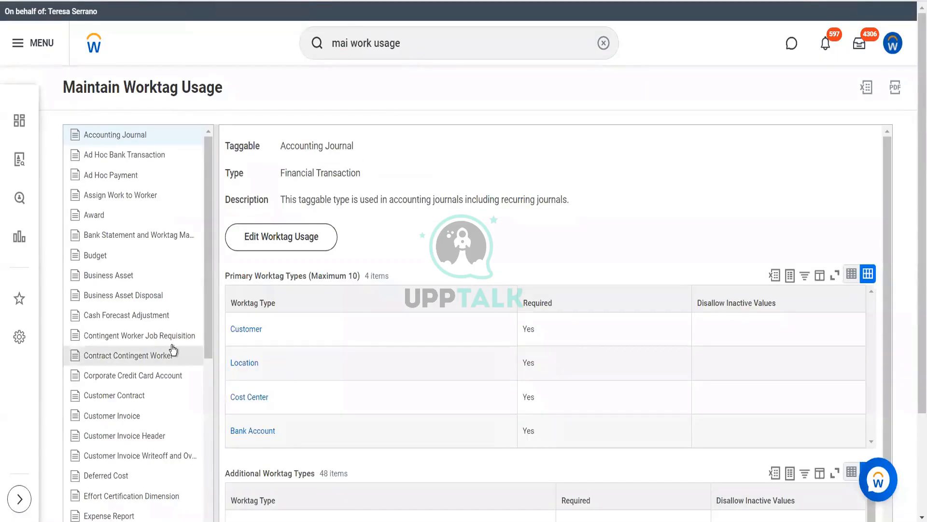
# Edit the Accounting Journal worktag usage, removing Customer, Location and Bank Account from the primary types and making Cost Center optional
pyautogui.click(301, 239)
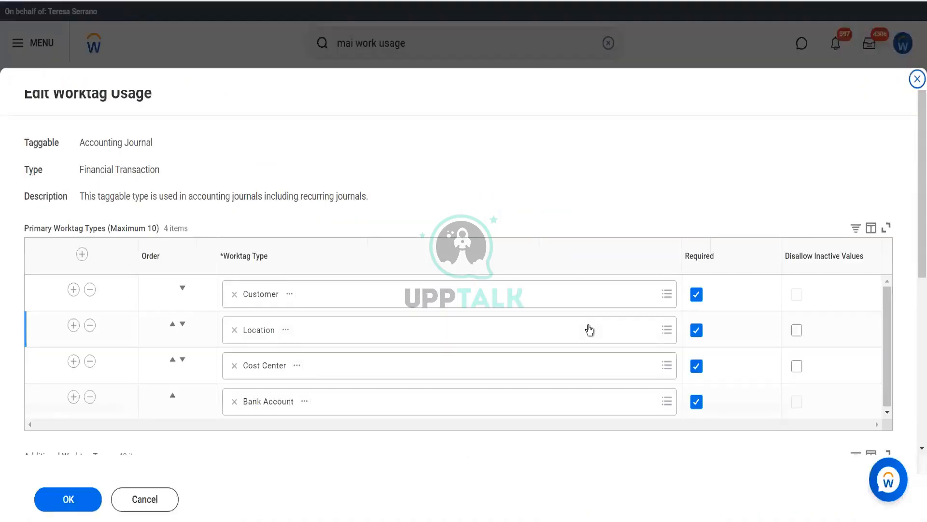
pyautogui.click(90, 290)
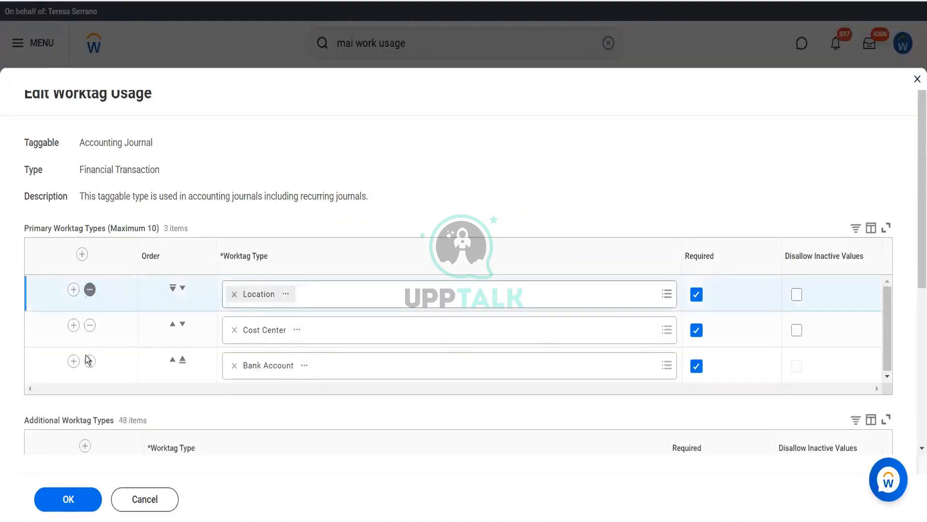
pyautogui.click(90, 291)
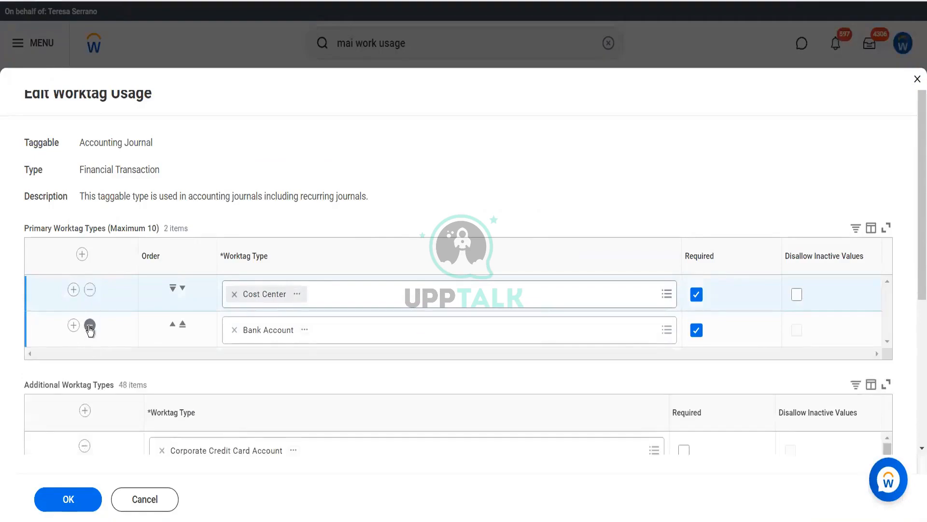
pyautogui.click(90, 325)
pyautogui.click(696, 295)
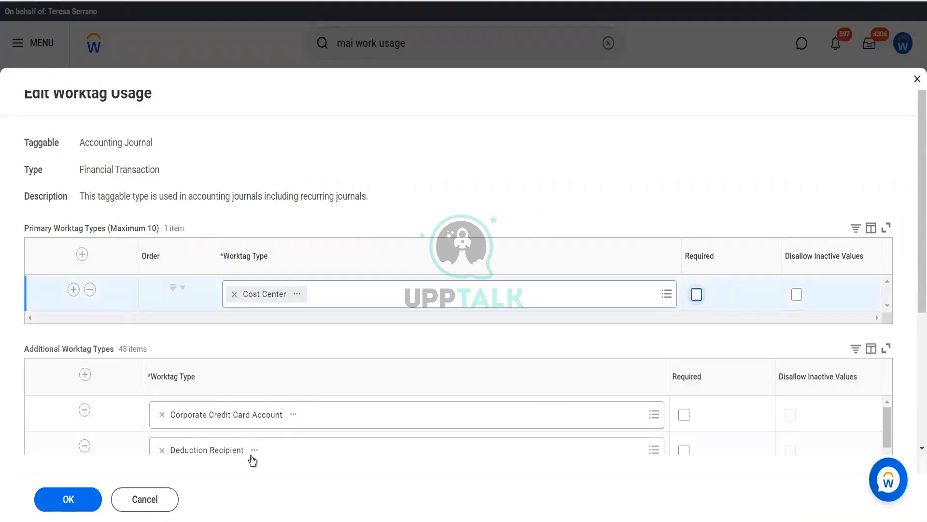
pyautogui.click(82, 502)
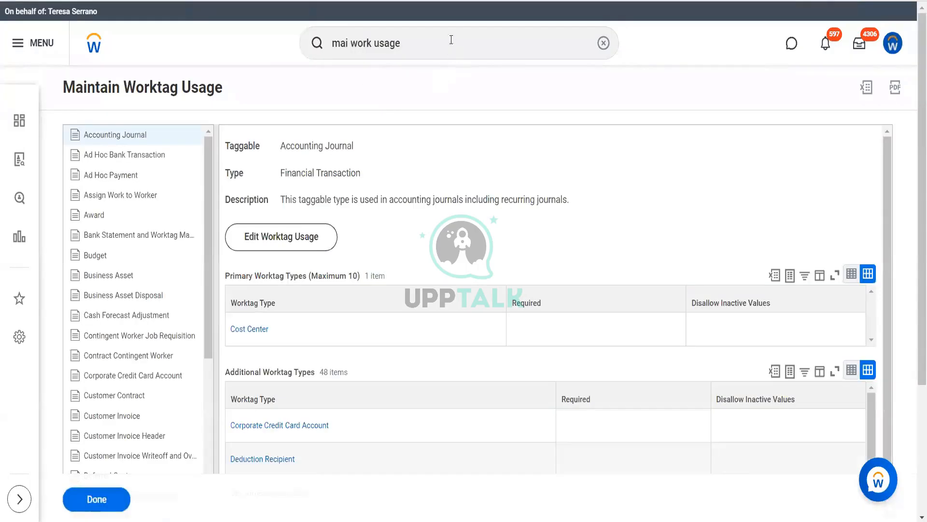
# Return to the unfinished journal entry that still requires the old worktags and discard it
pyautogui.moveTo(431, 35); pyautogui.dragTo(231, 18)
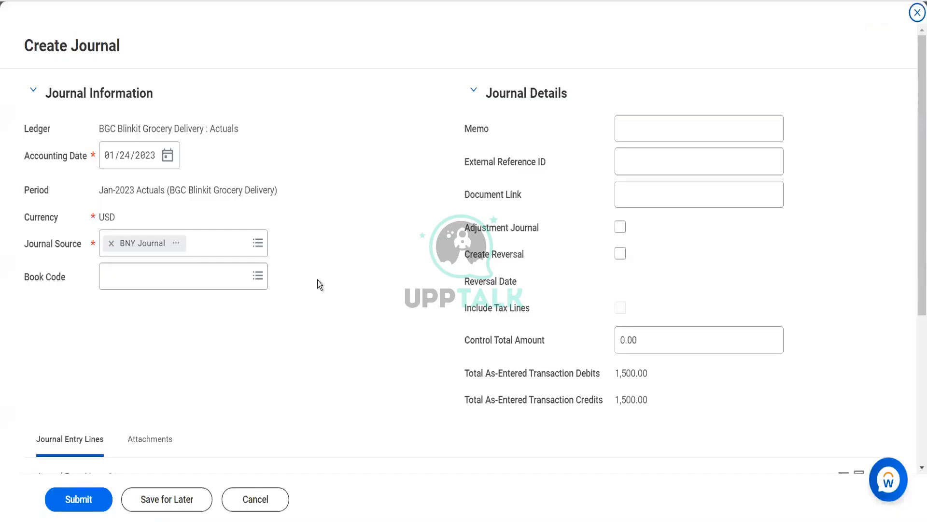
pyautogui.scroll(-5, 317, 280)
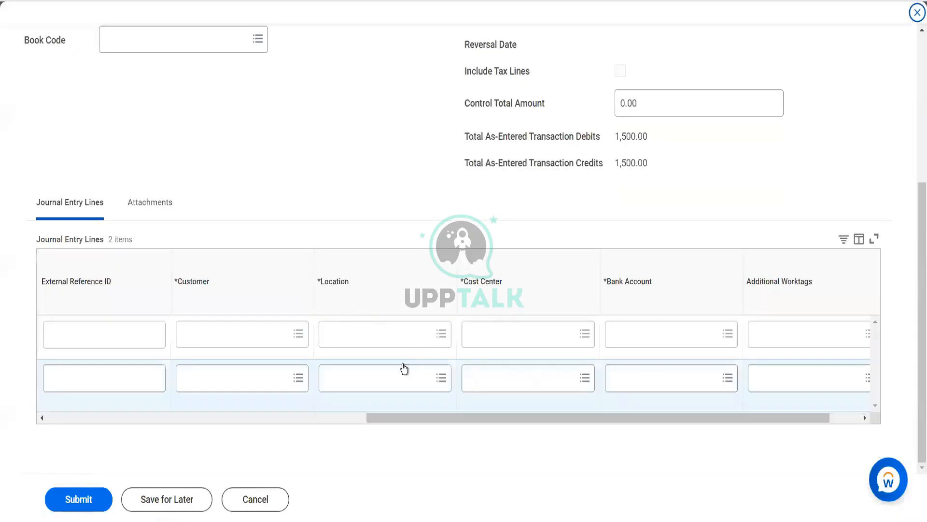
pyautogui.click(246, 502)
pyautogui.click(412, 290)
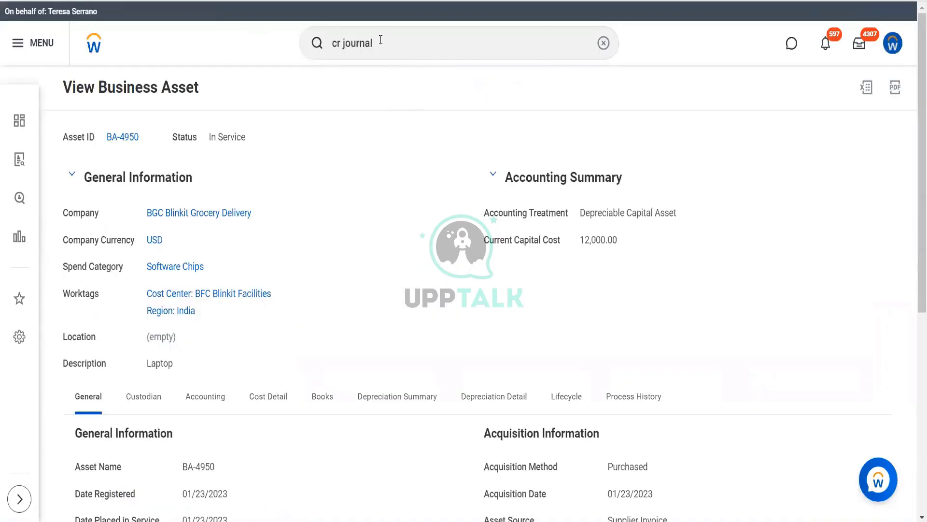
# Start a new Create Journal task and set its ledger to BGC Blinkit Grocery Delivery : Actuals
pyautogui.click(380, 40)
pyautogui.press('BackSpace')
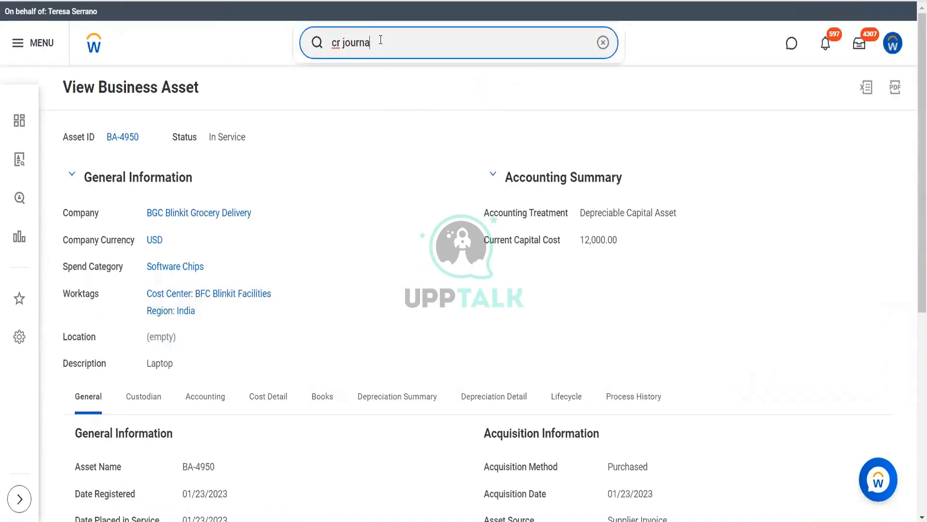
pyautogui.press('Down')
pyautogui.press('Return')
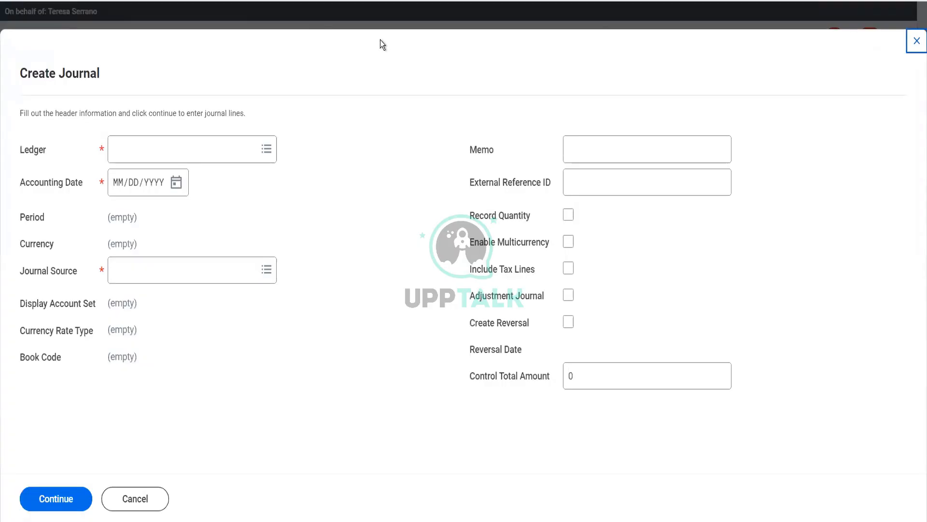
pyautogui.click(246, 148)
pyautogui.write('BGC')
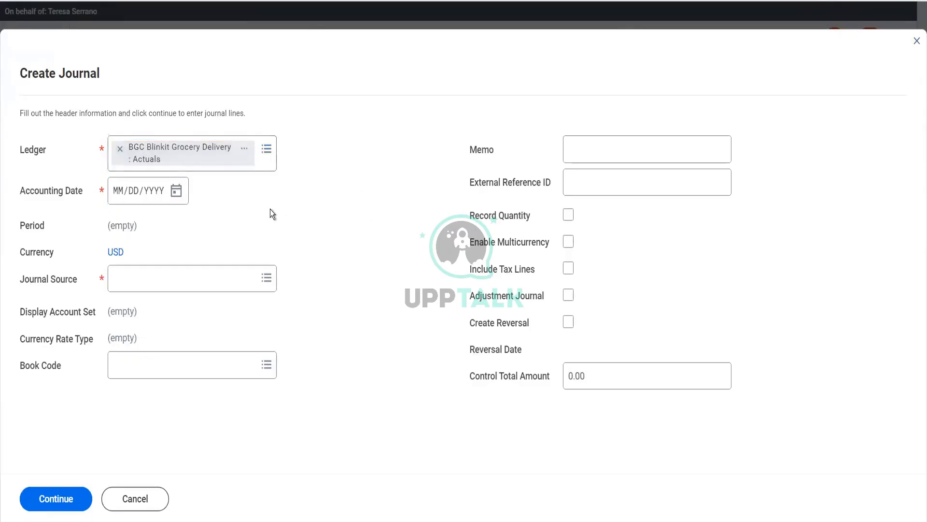
# Set the accounting date to 01/24/2023 and the journal source to Manual Journal, and continue to the journal lines
pyautogui.click(176, 193)
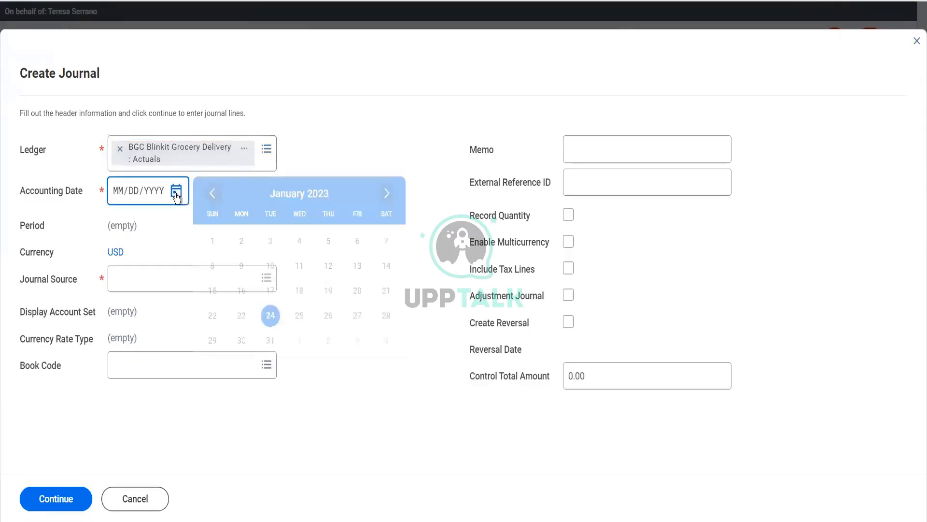
pyautogui.click(272, 322)
pyautogui.click(178, 271)
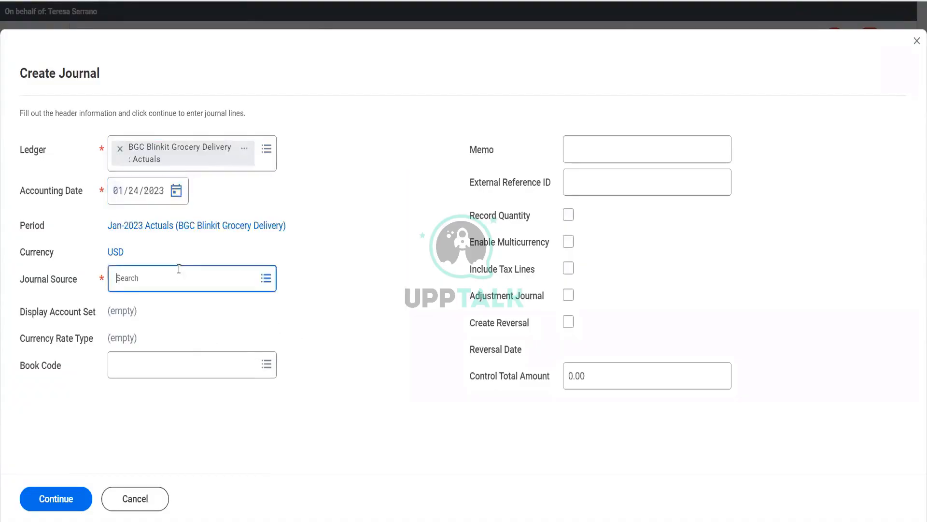
pyautogui.write('manual')
pyautogui.press('Return')
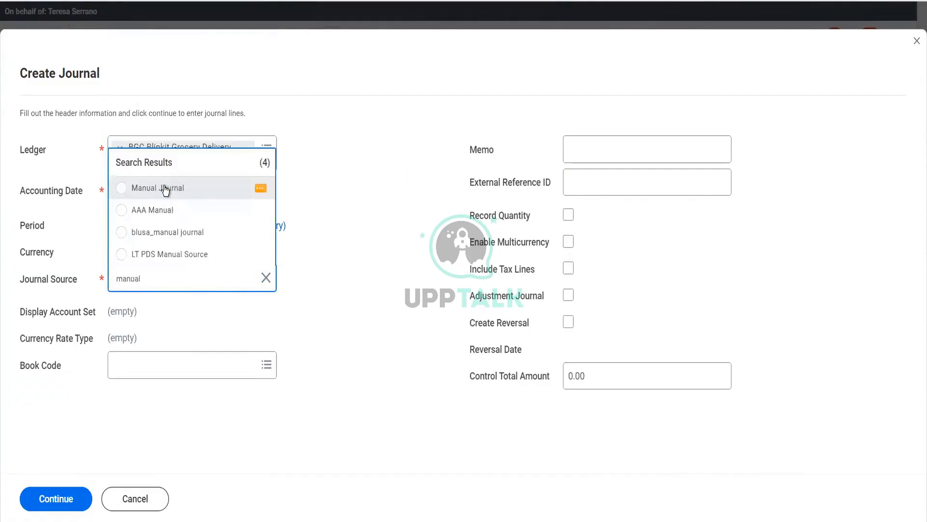
pyautogui.click(221, 188)
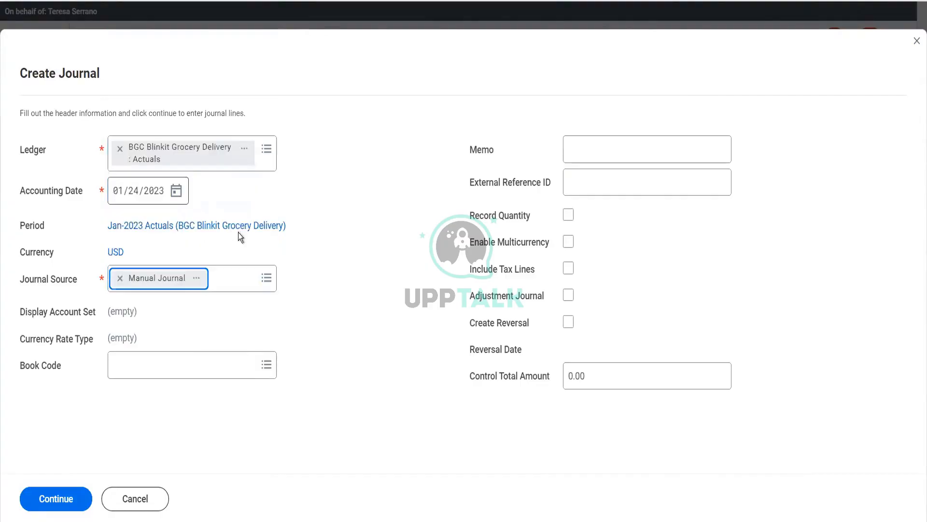
pyautogui.click(353, 288)
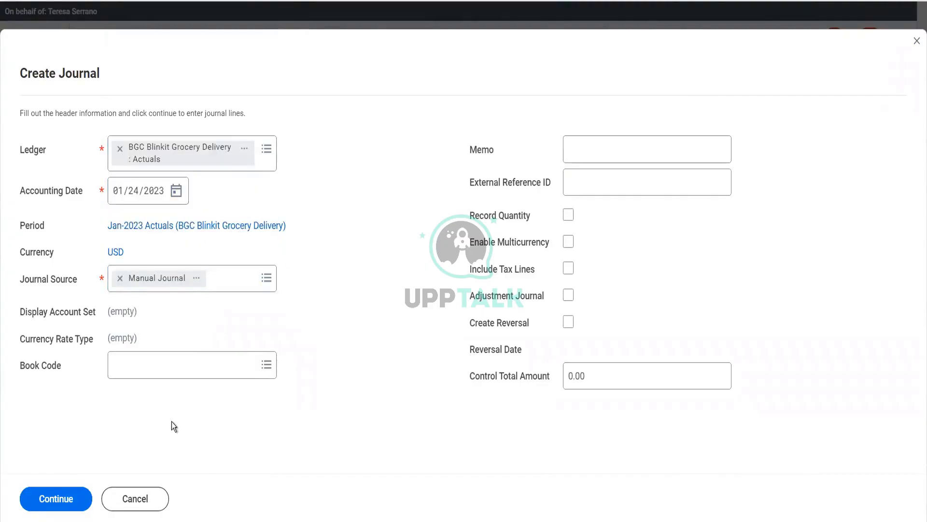
pyautogui.click(62, 498)
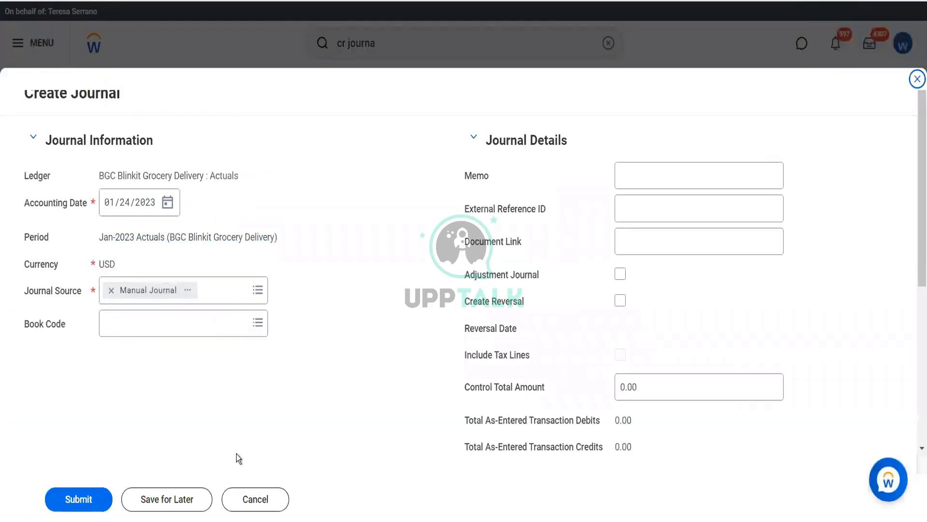
# Assign 00003:Apollo Subscriptions as the ledger account on the first new journal line and 00005:Apollo Course Deliv Cost on the second
pyautogui.scroll(-5, 341, 370)
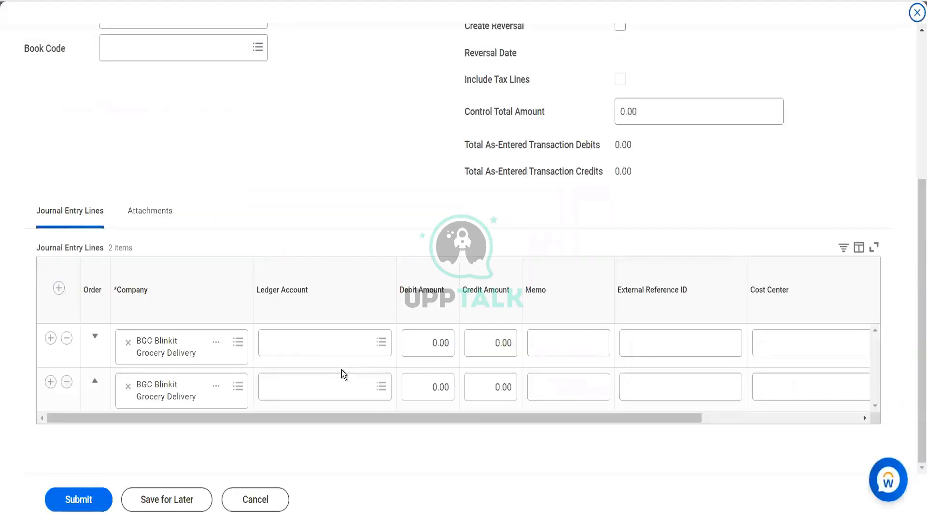
pyautogui.click(317, 341)
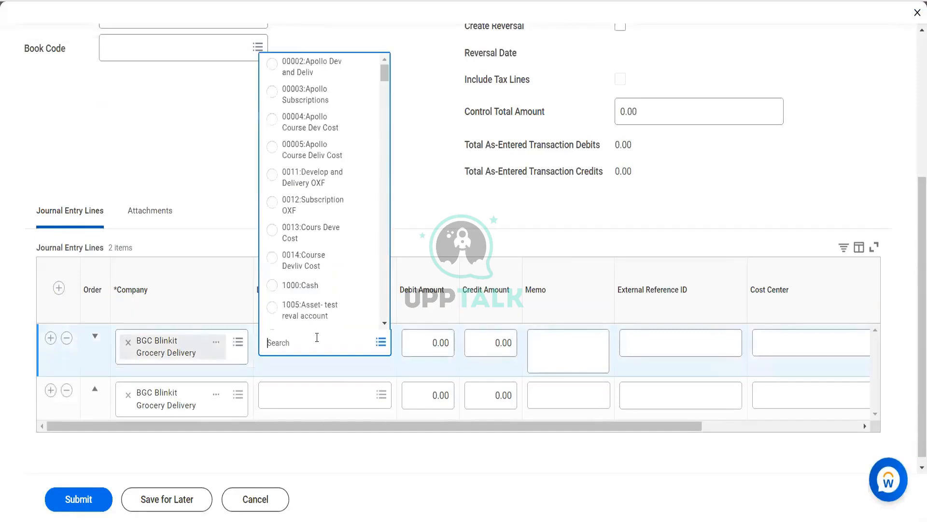
pyautogui.click(309, 93)
pyautogui.click(299, 400)
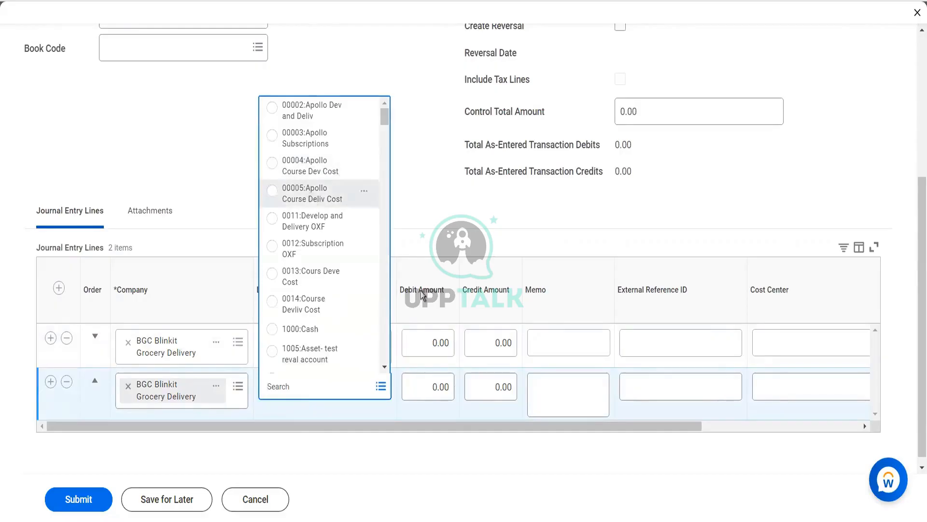
pyautogui.click(309, 193)
# Set the first line's debit amount to 1,500 and the second line's credit amount to 1,500
pyautogui.click(437, 348)
pyautogui.write('1500')
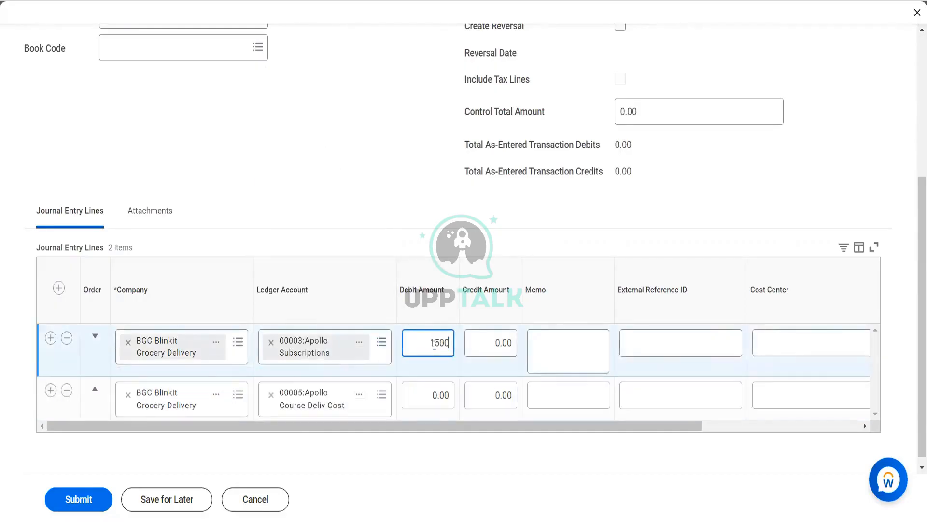
pyautogui.press('Tab')
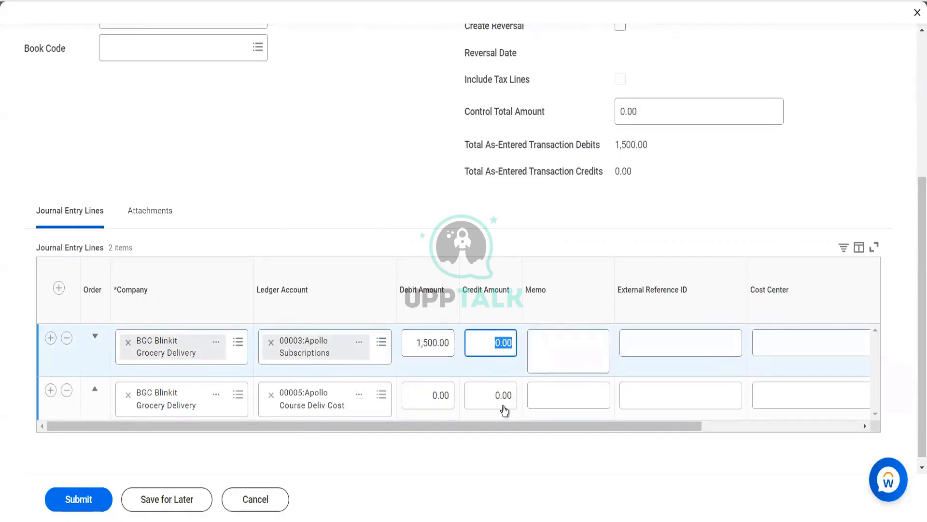
pyautogui.click(503, 406)
pyautogui.write('1,500')
pyautogui.press('Tab')
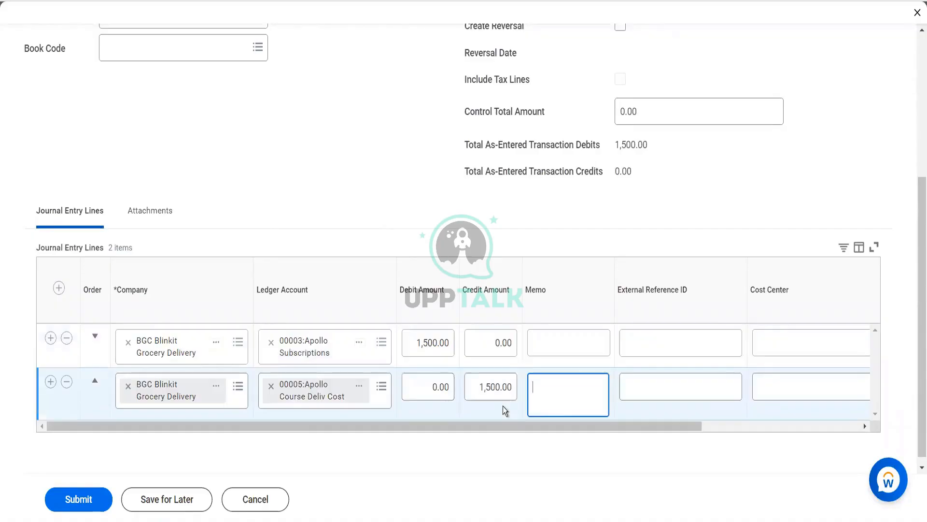
# Submit the journal with the worktags left blank and expand the details and process section of its business process record
pyautogui.moveTo(695, 423); pyautogui.dragTo(809, 434)
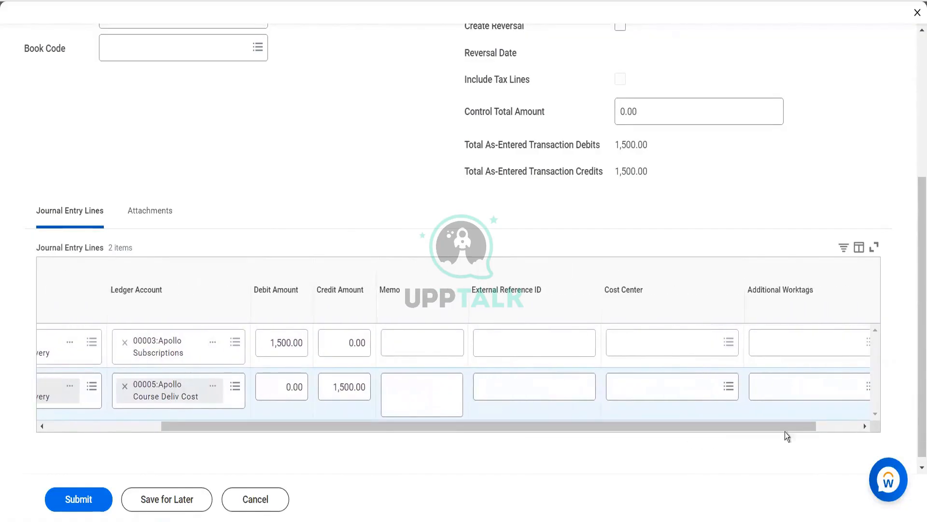
pyautogui.click(75, 502)
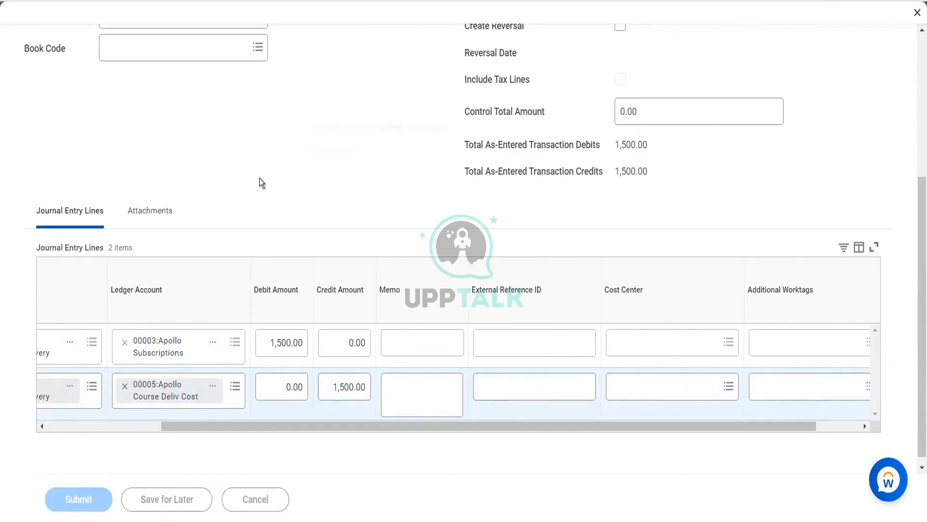
pyautogui.click(326, 152)
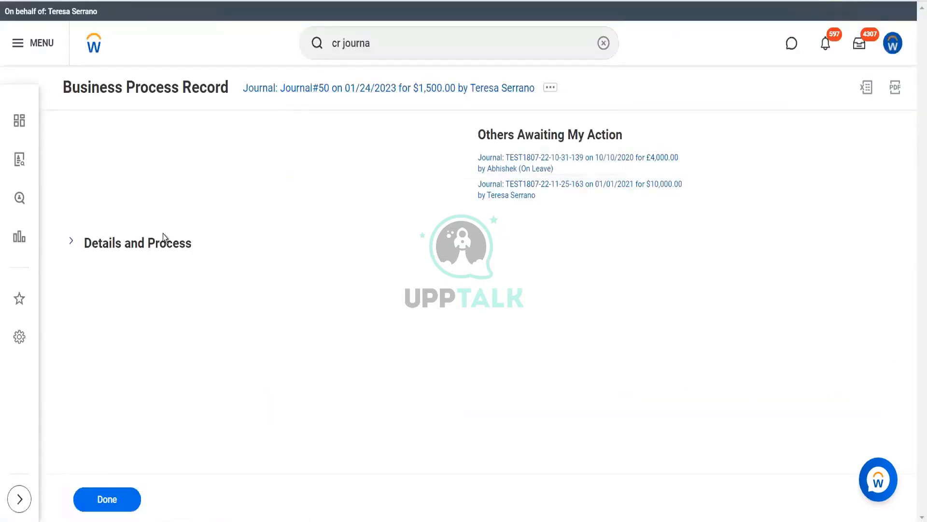
pyautogui.click(137, 244)
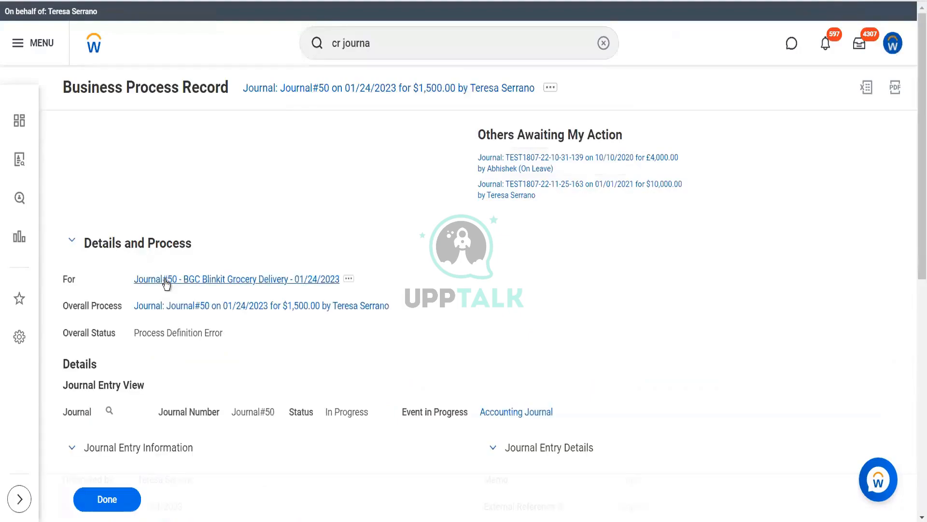